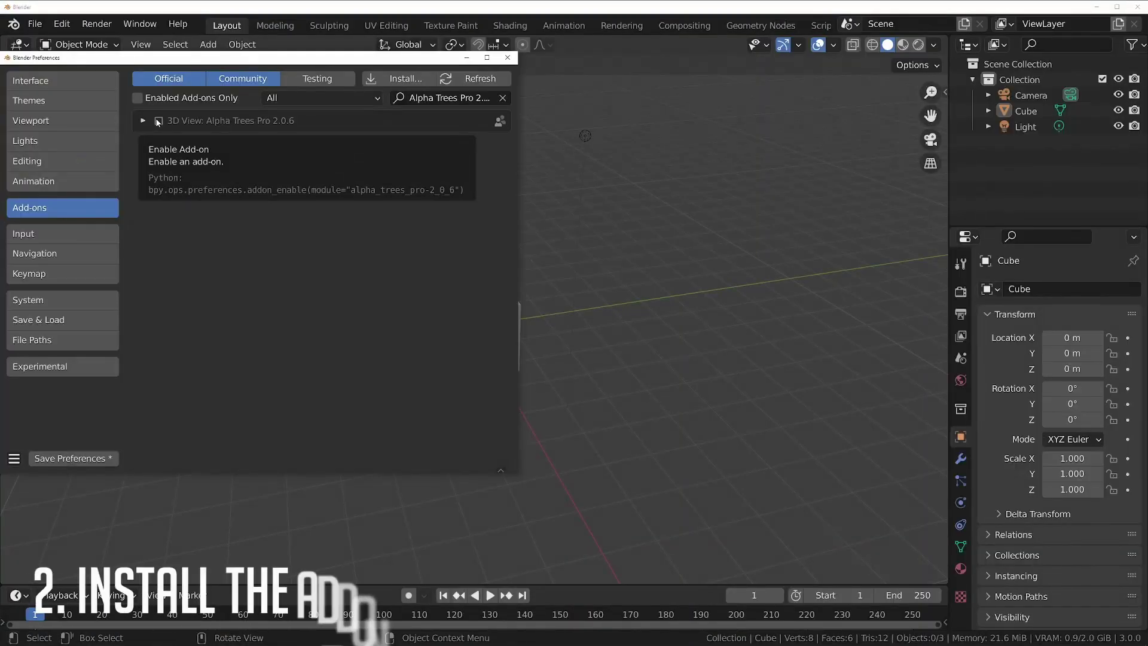
- Enable the Alpha Trees Pro 2.0.6 add-on and open its tree preview gallery
click(158, 121)
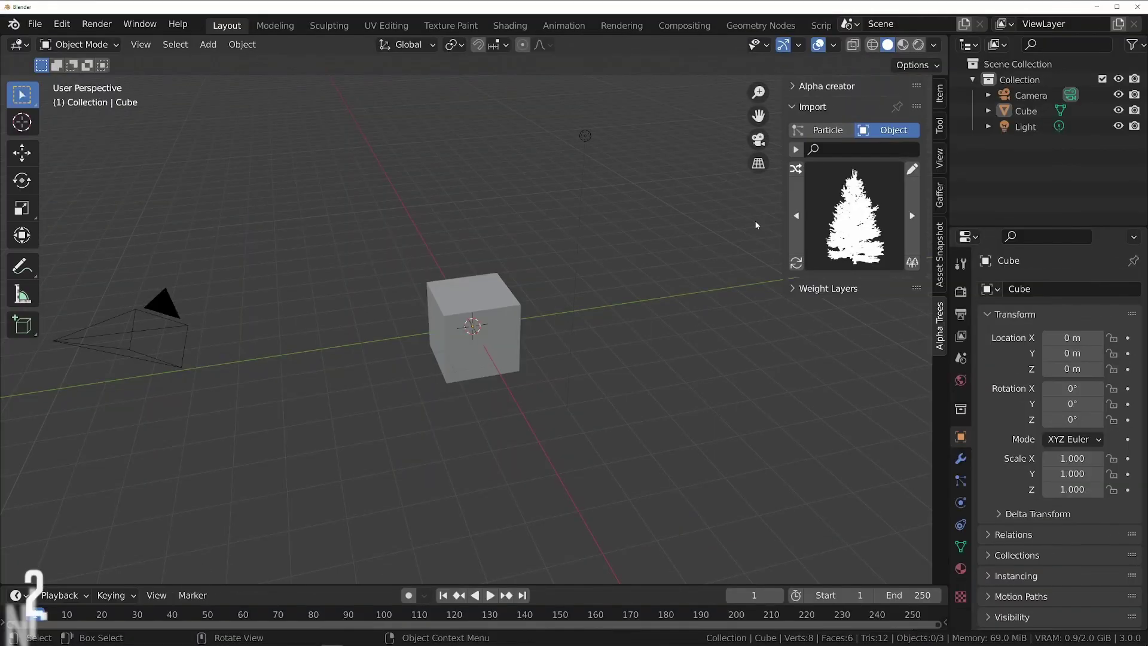
click(855, 215)
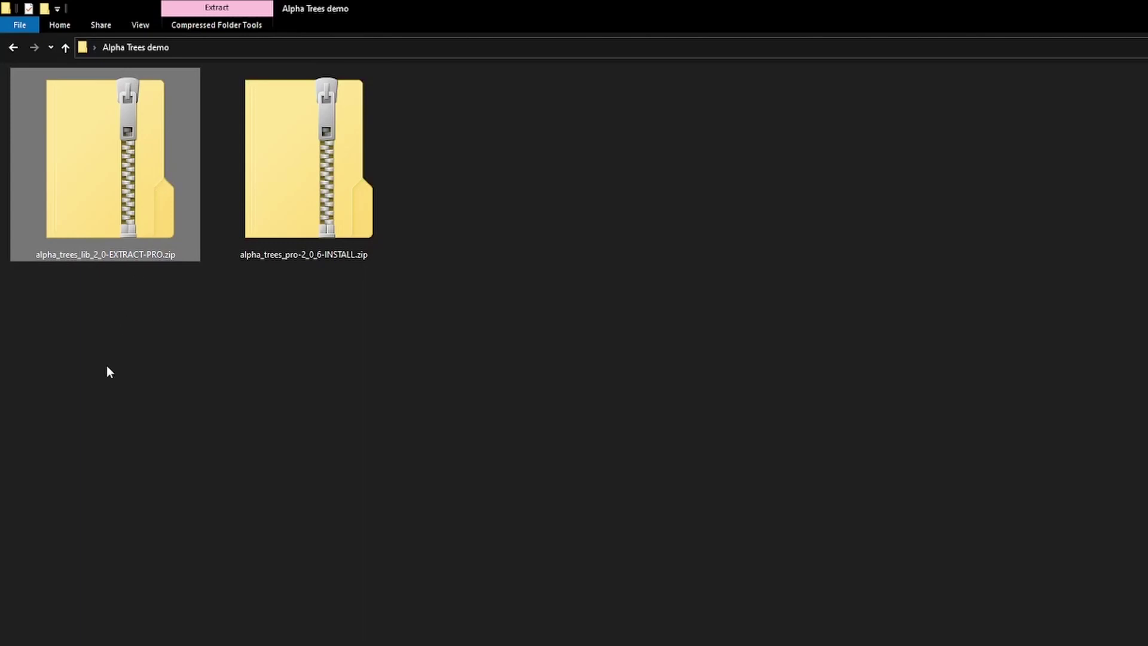
- In File Explorer, extract alpha_trees_lib_2_0-EXTRACT-PRO.zip into its current folder and browse the extracted alpha_trees_lib_2_0_BIG folder
right_click(164, 179)
mouse_move(319, 289)
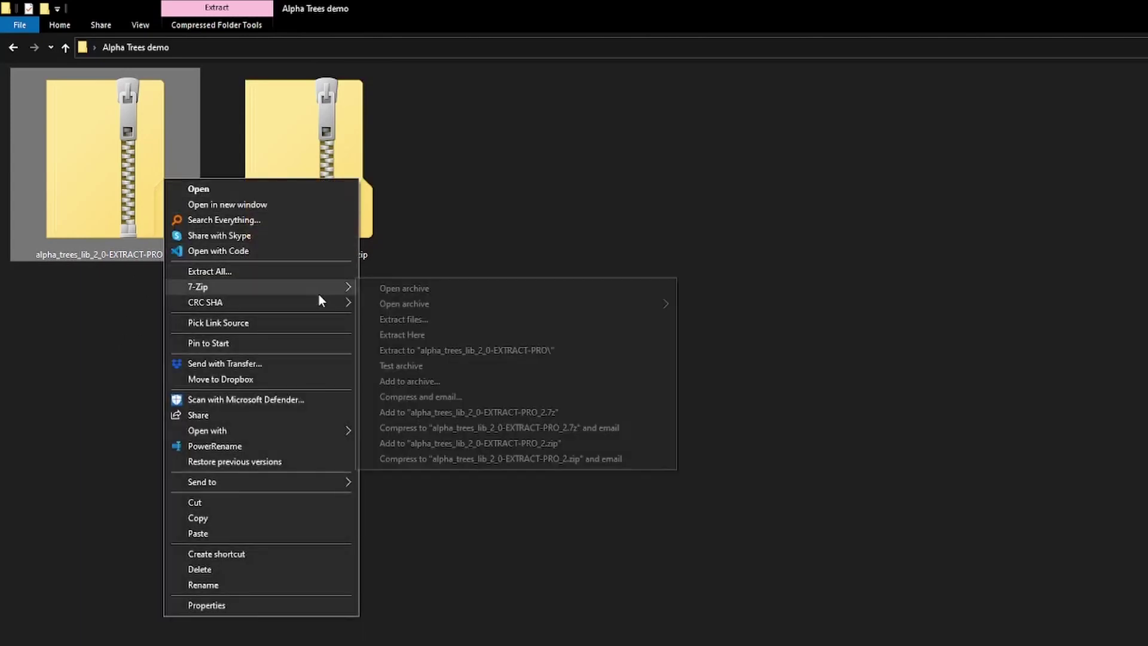
click(480, 332)
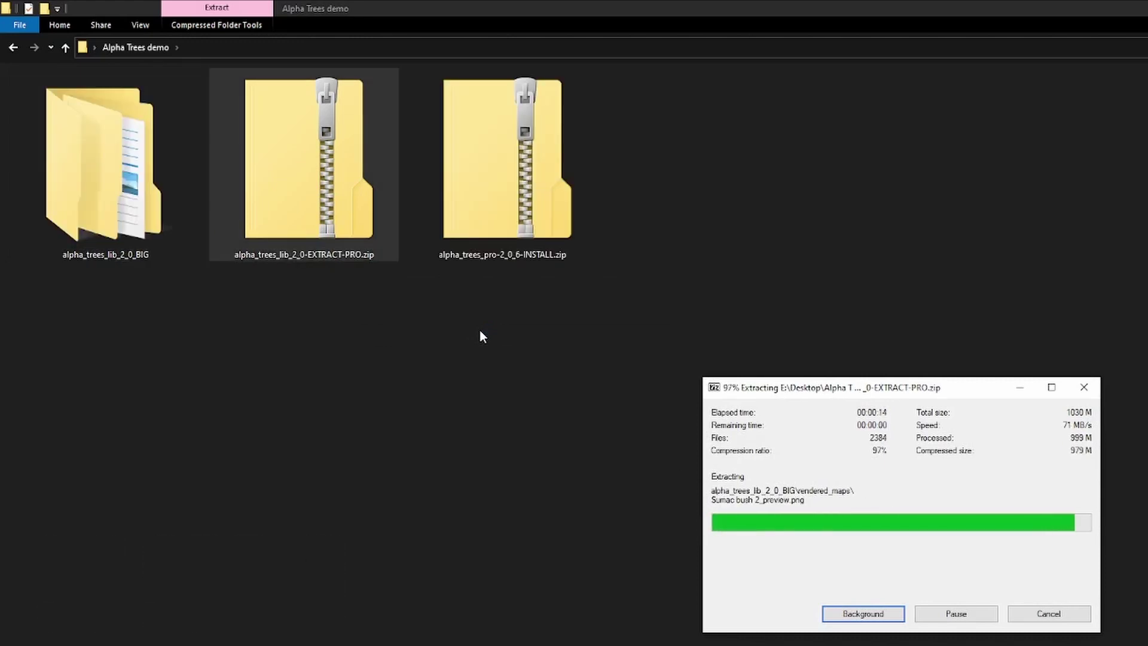
double_click(98, 123)
double_click(51, 69)
ctrl+scroll(326, 245, up, 2)
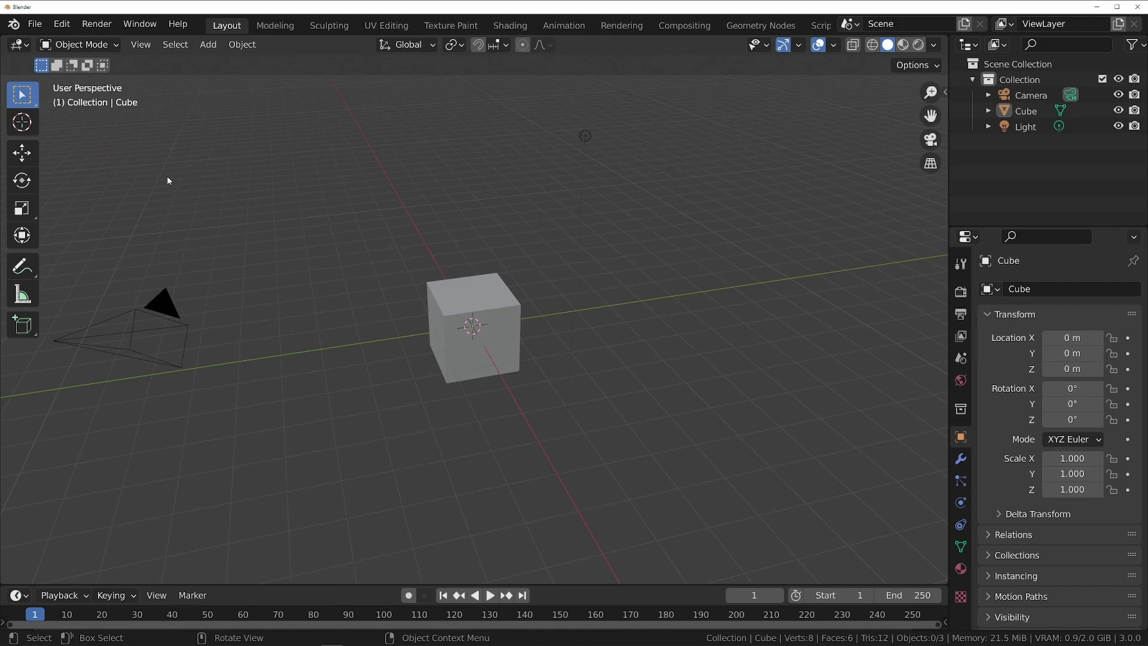
- In Blender, install the add-on from alpha_trees_pro-2_0_6-INSTALL.zip and enable Alpha Trees Pro 2.0.6
click(62, 24)
click(144, 266)
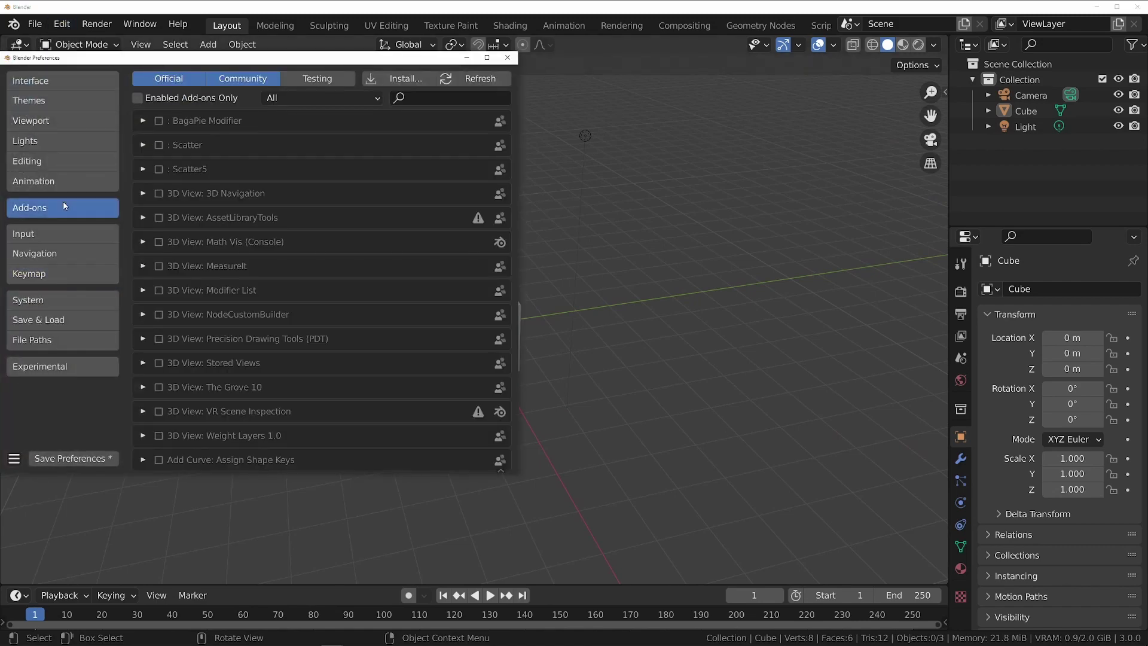
click(399, 78)
click(448, 106)
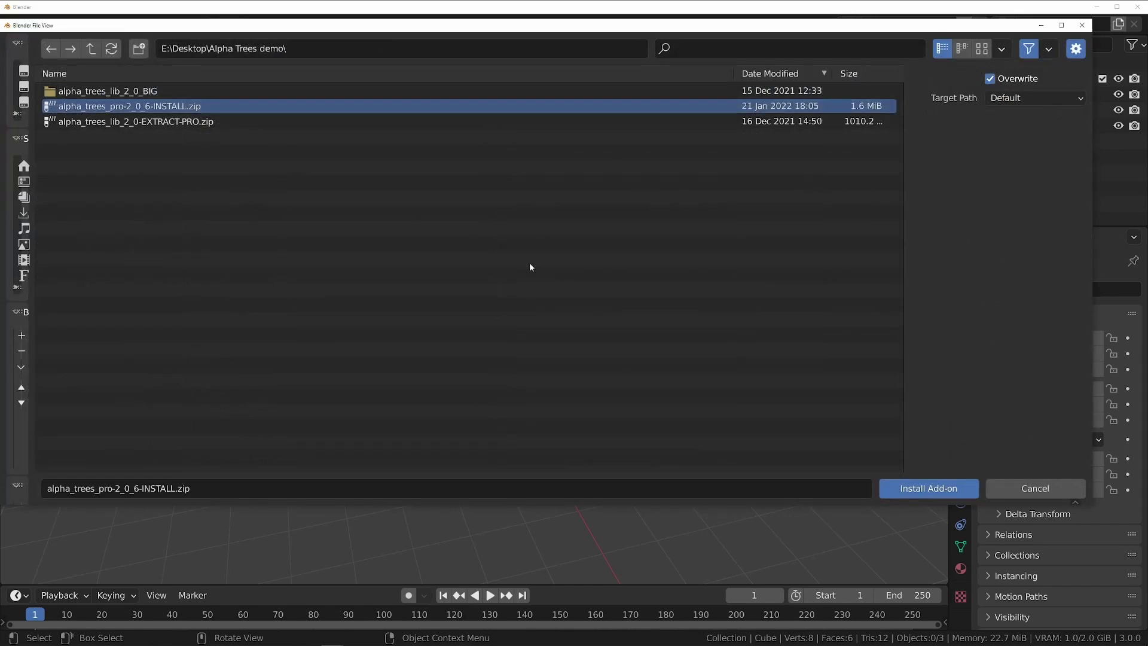
click(927, 488)
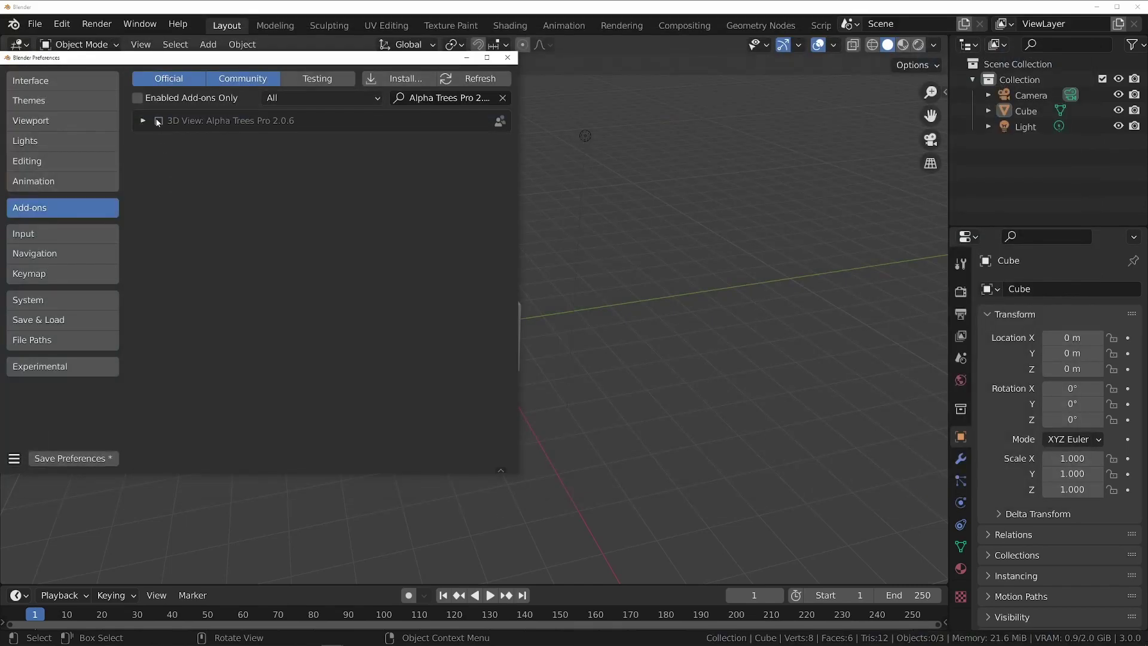
click(158, 122)
- Set the add-on's library directory to the alpha_trees_lib_2_0_BIG folder and close the preferences
click(143, 121)
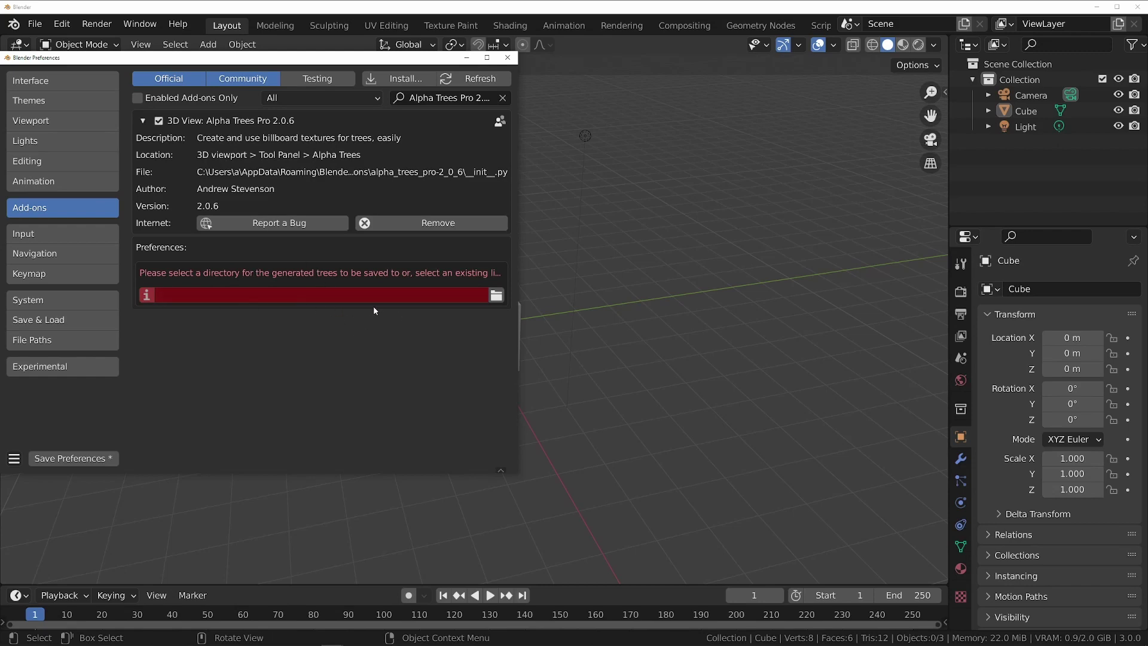
drag(517, 307, 567, 305)
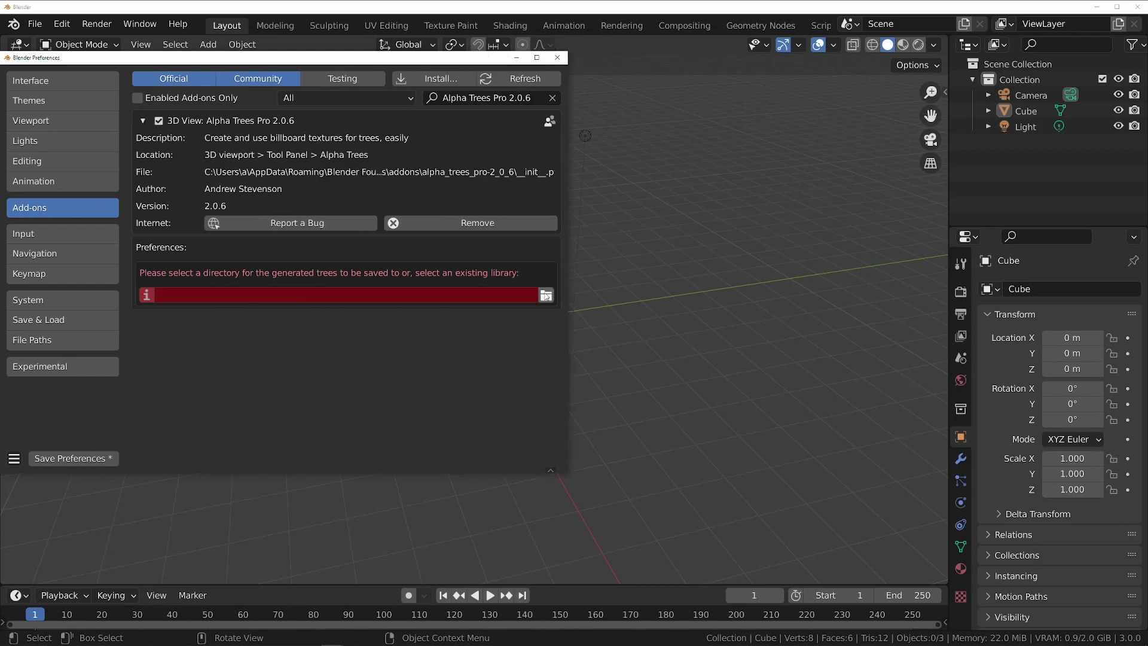
click(544, 296)
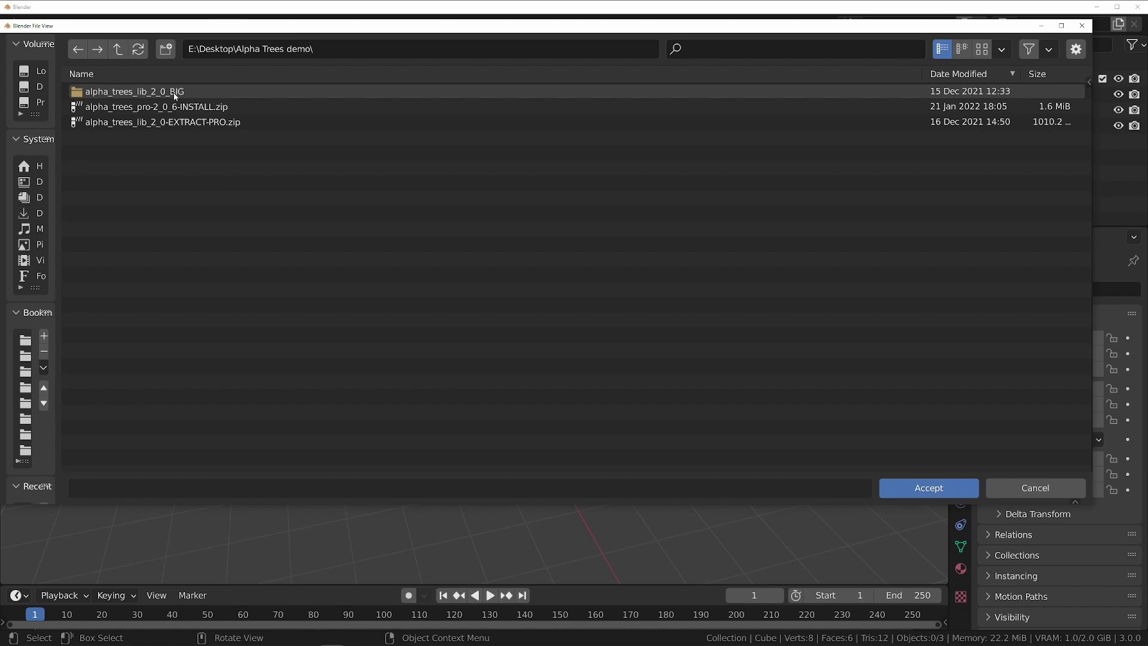
click(135, 91)
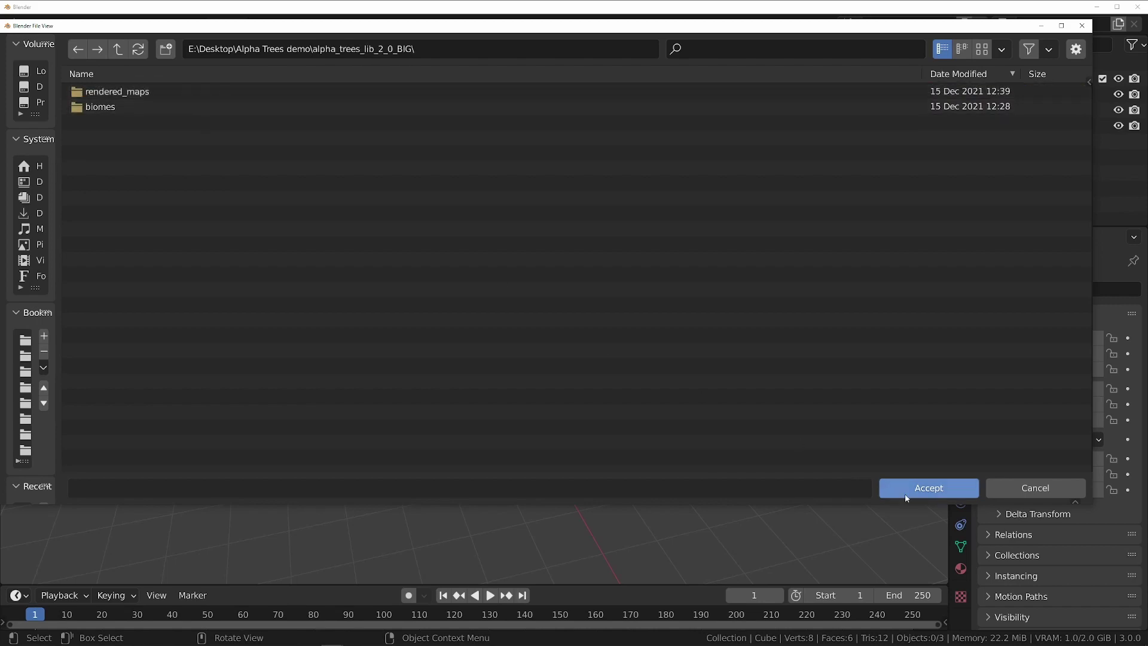
click(951, 495)
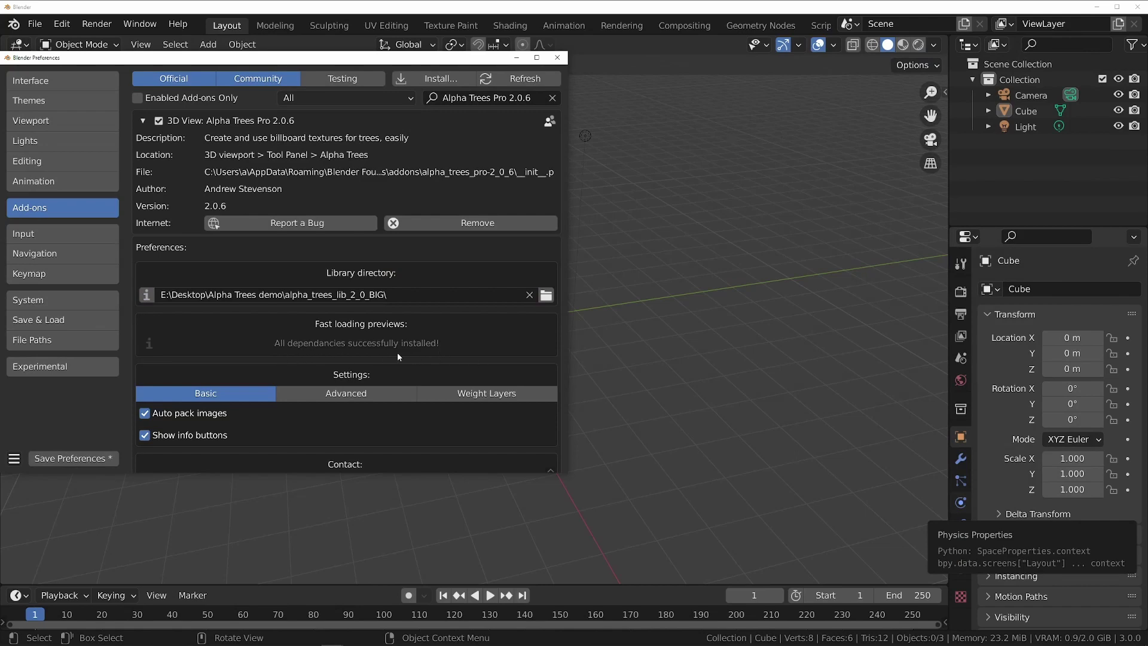
click(150, 343)
click(557, 57)
- Show the Alpha Trees tools in the 3D viewport and set the import mode to Object
key(n)
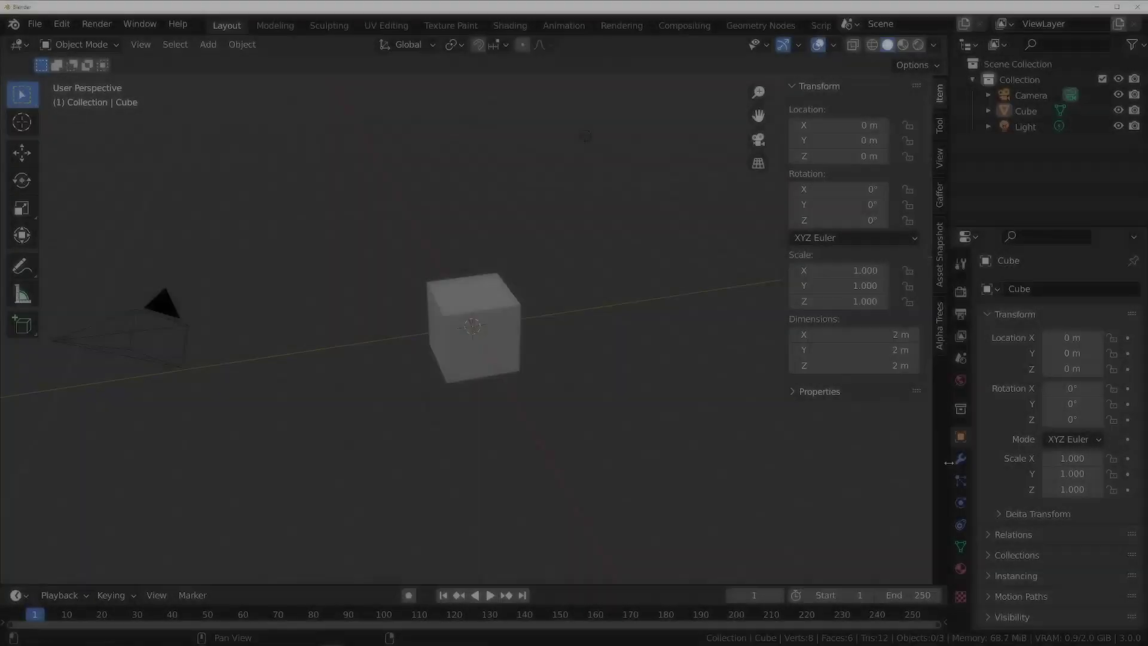
key(n)
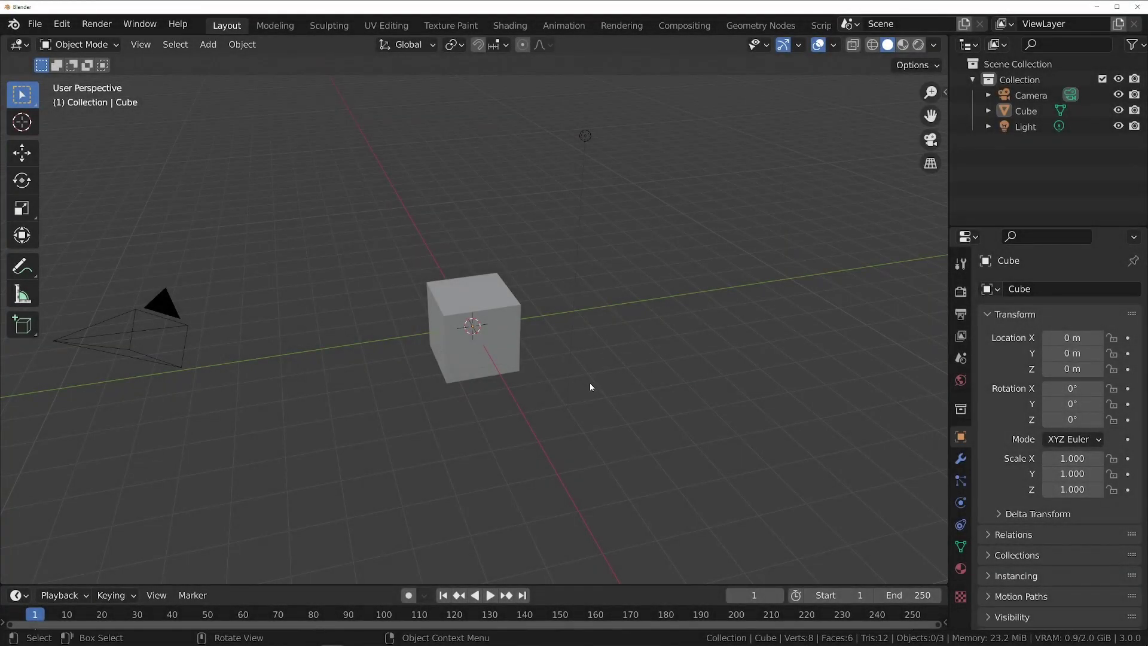
key(n)
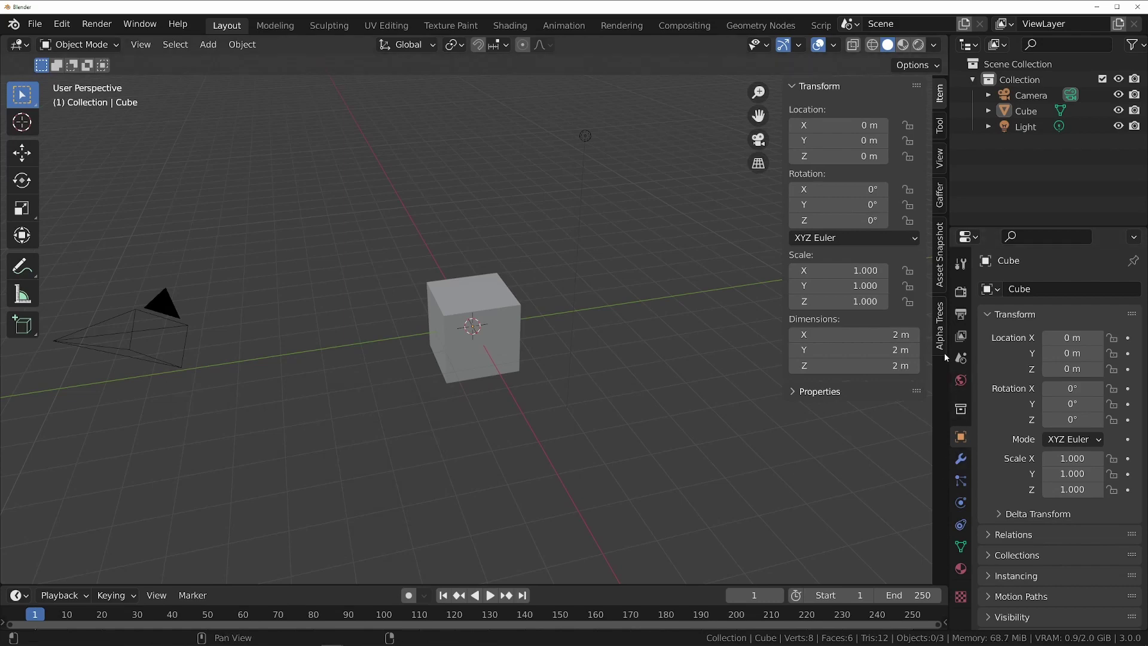
click(939, 341)
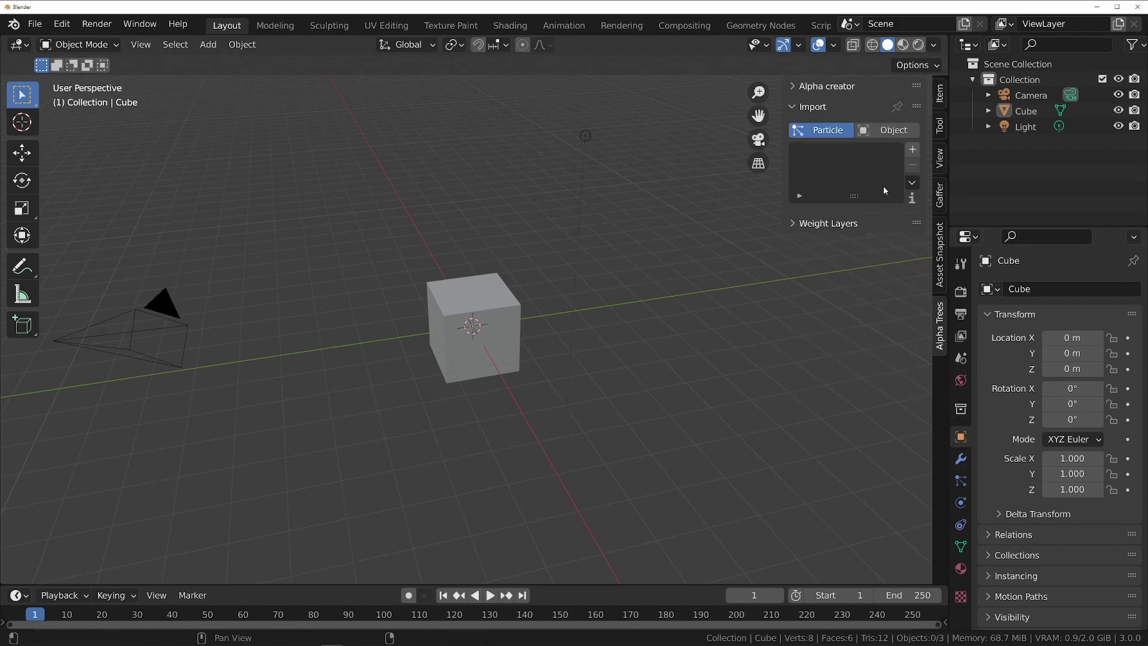
click(875, 136)
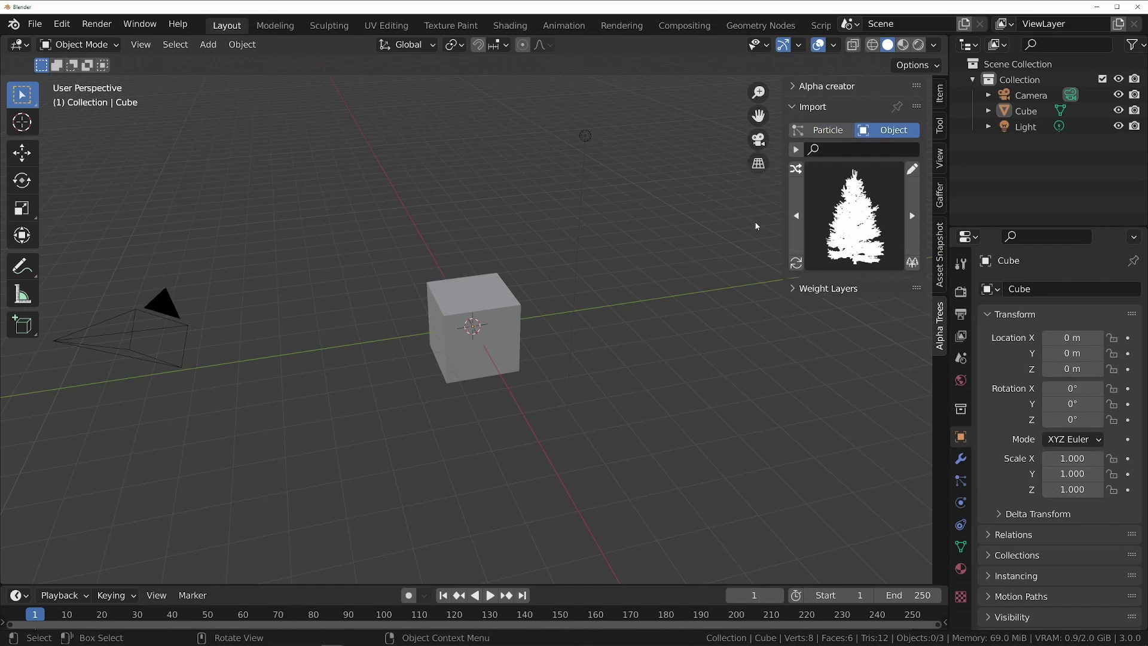
- Browse the tree library, filter it by "ash" and select the Ash 5 tree
click(854, 227)
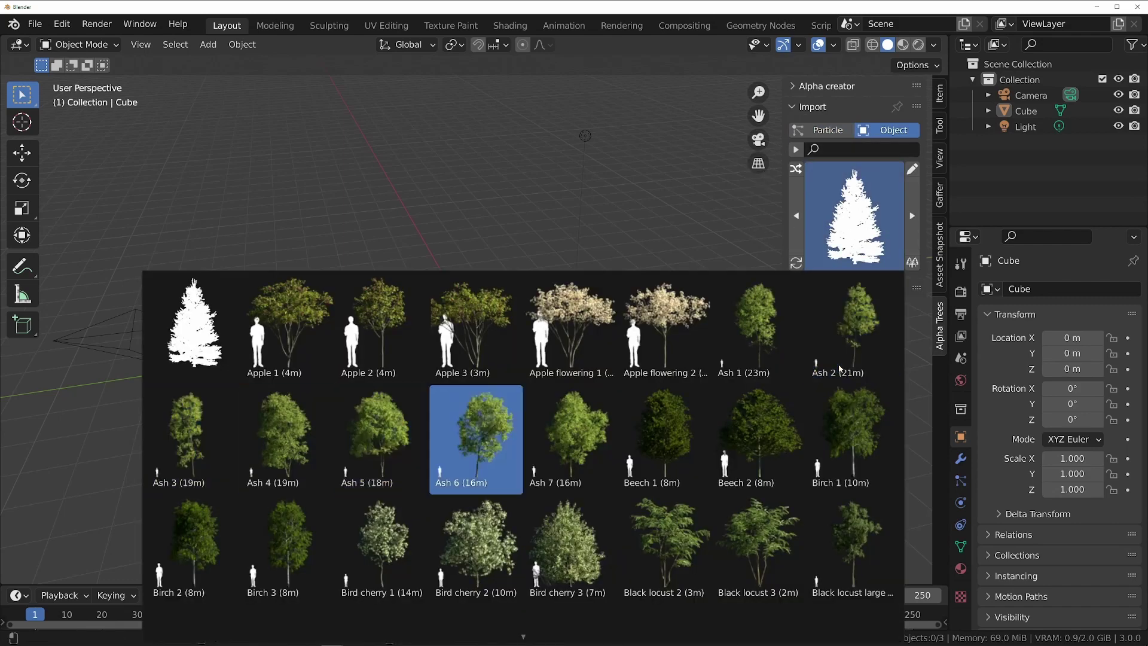
scroll(839, 367, down, 10)
scroll(838, 368, down, 10)
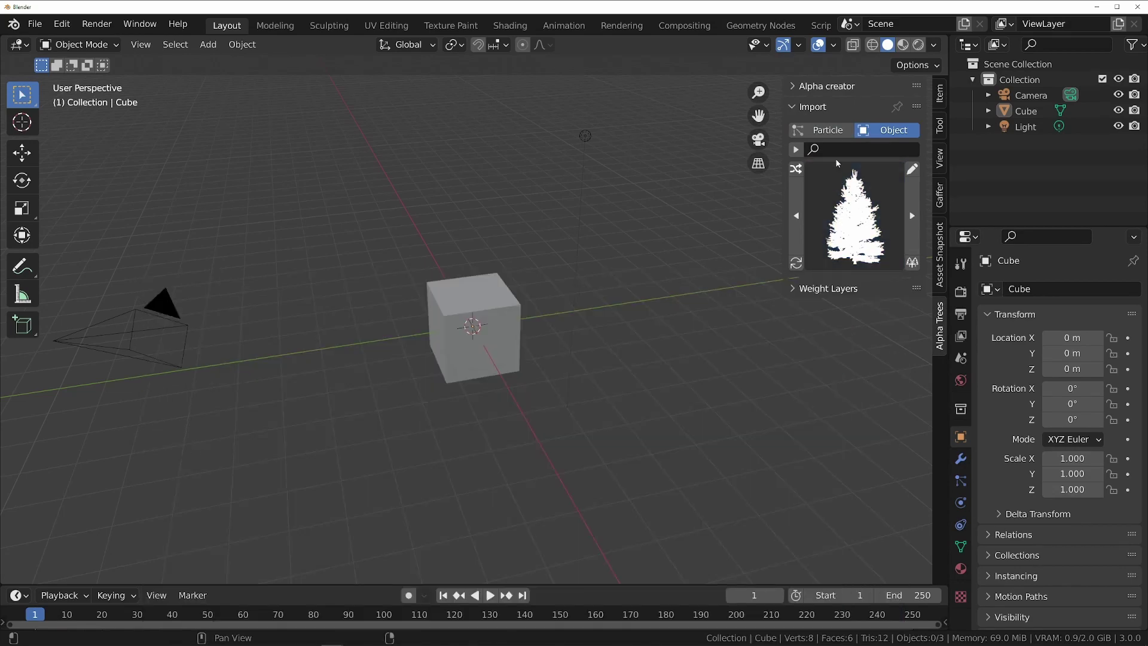
click(841, 148)
text(ash)
key(Return)
click(845, 226)
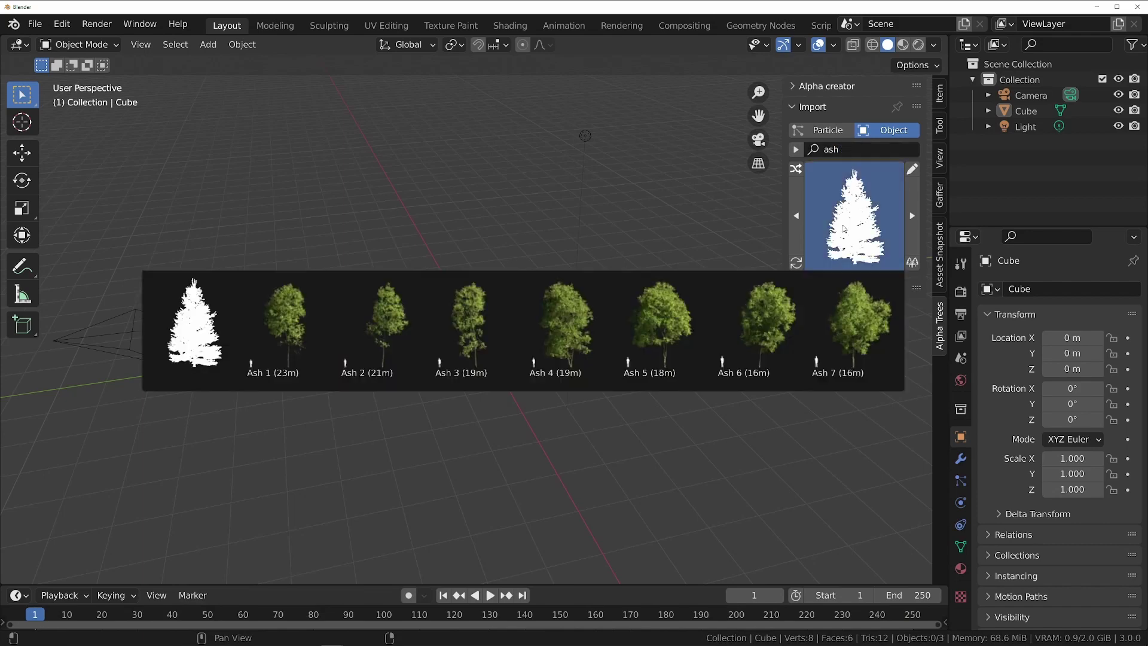
click(681, 327)
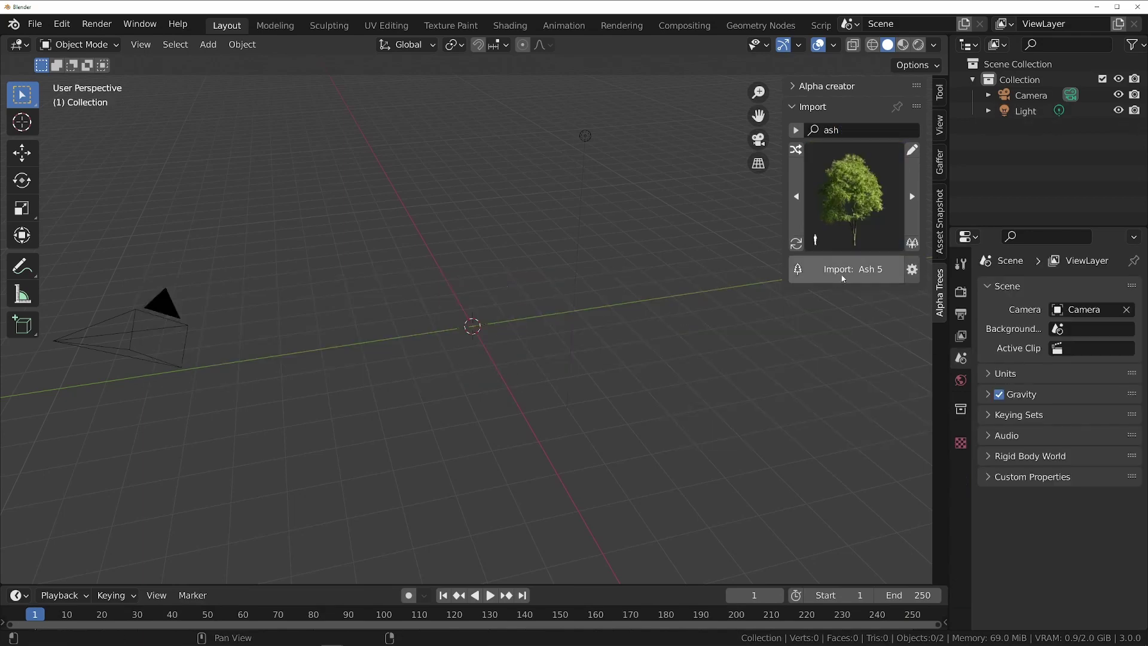
- Import the Ash 5 tree into the scene and display the viewport in Material Preview shading
click(842, 275)
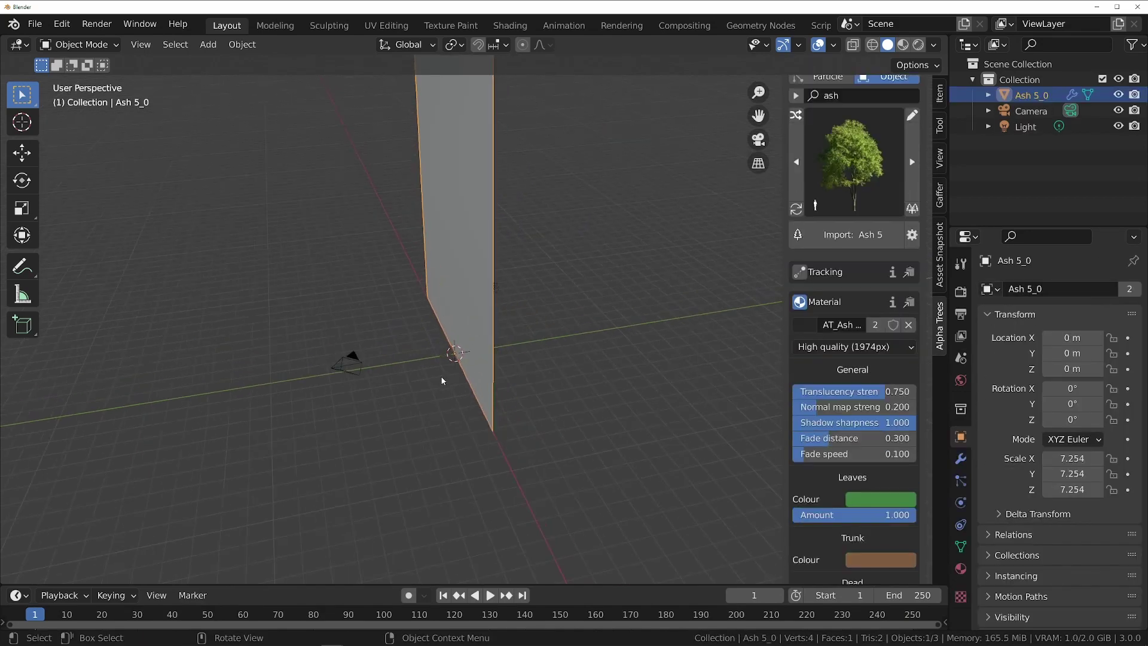
middle_drag(442, 380, 486, 353)
key(z)
click(366, 371)
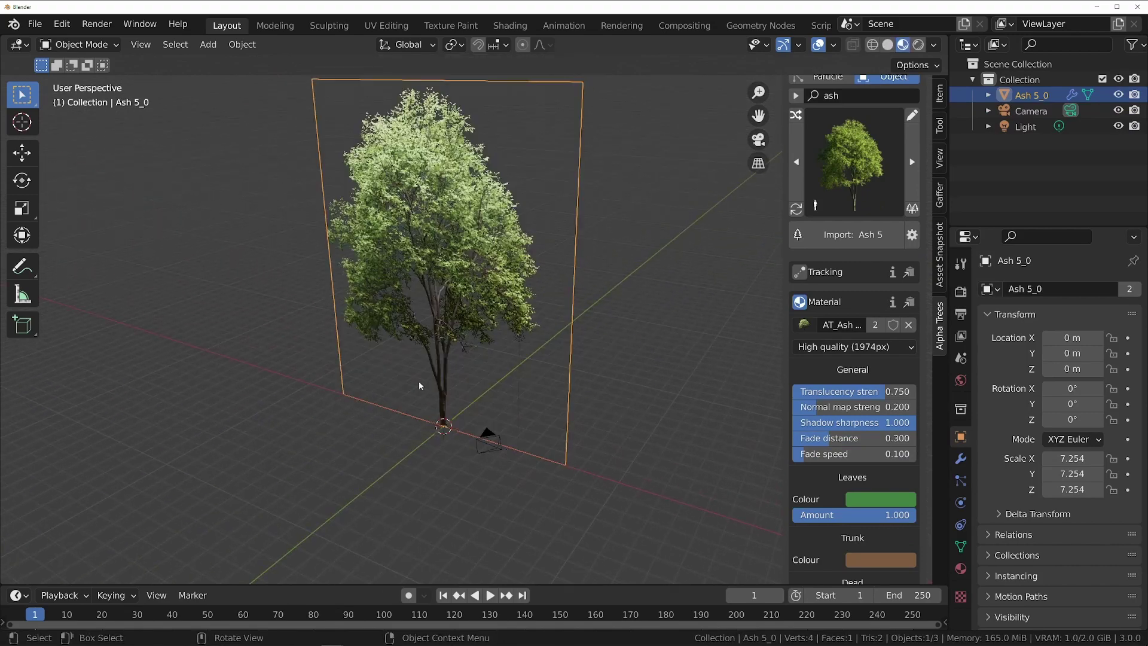
mouse_move(367, 372)
middle_down()
mouse_move(460, 353)
mouse_move(441, 320)
mouse_move(451, 328)
middle_up()
- Try out different leaf colour and leaf amount settings in the ash tree's material
click(863, 499)
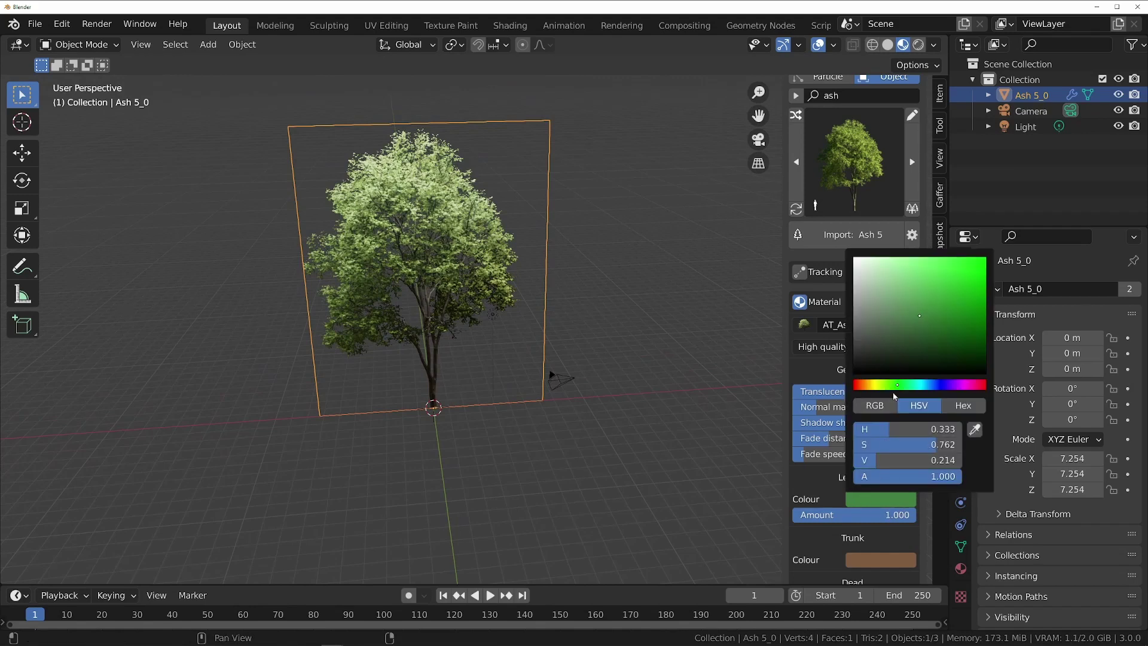
mouse_move(893, 384)
mouse_down()
mouse_move(855, 385)
mouse_move(974, 385)
mouse_move(895, 385)
mouse_up()
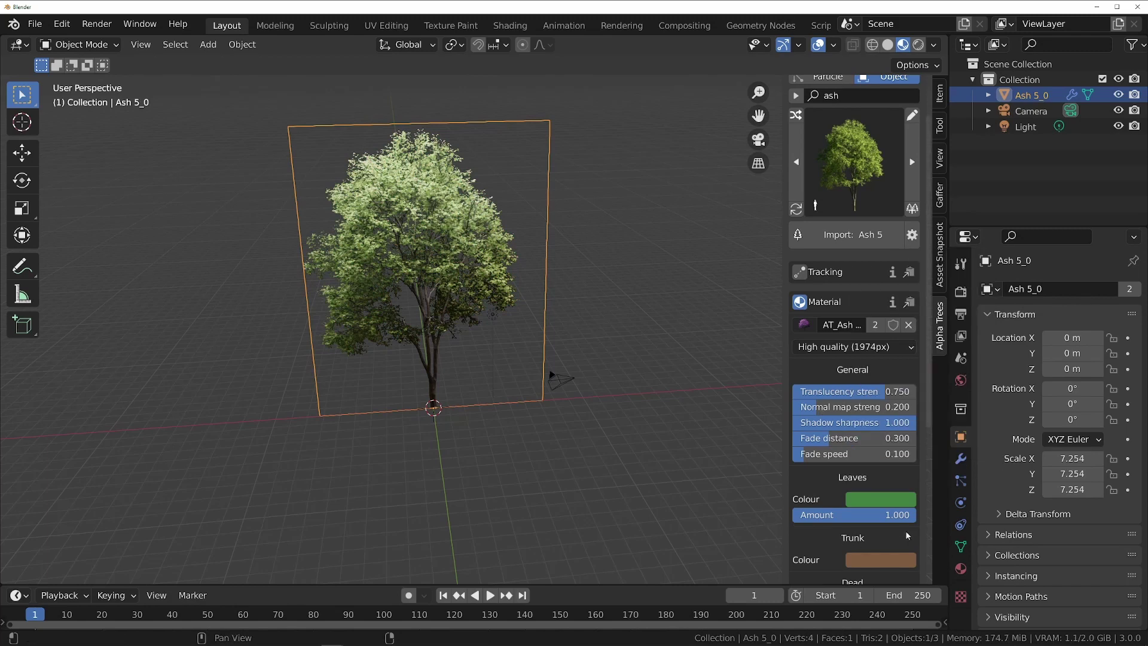
mouse_move(815, 514)
mouse_down()
mouse_move(692, 515)
mouse_move(937, 517)
mouse_move(813, 517)
mouse_up()
scroll(816, 522, down, 10)
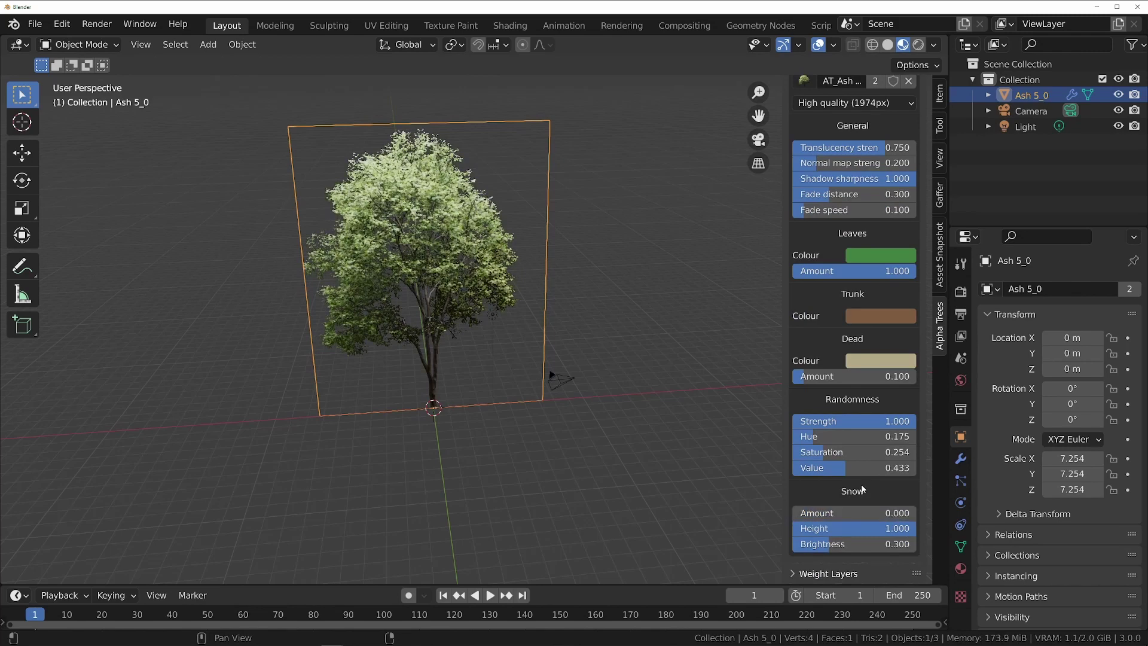
scroll(813, 517, up, 6)
mouse_move(897, 322)
mouse_down()
mouse_move(801, 322)
mouse_move(914, 322)
mouse_up()
scroll(829, 369, up, 6)
- Collapse the material settings, enable tracking for the ash tree and set the scene's Camera as its target
click(804, 358)
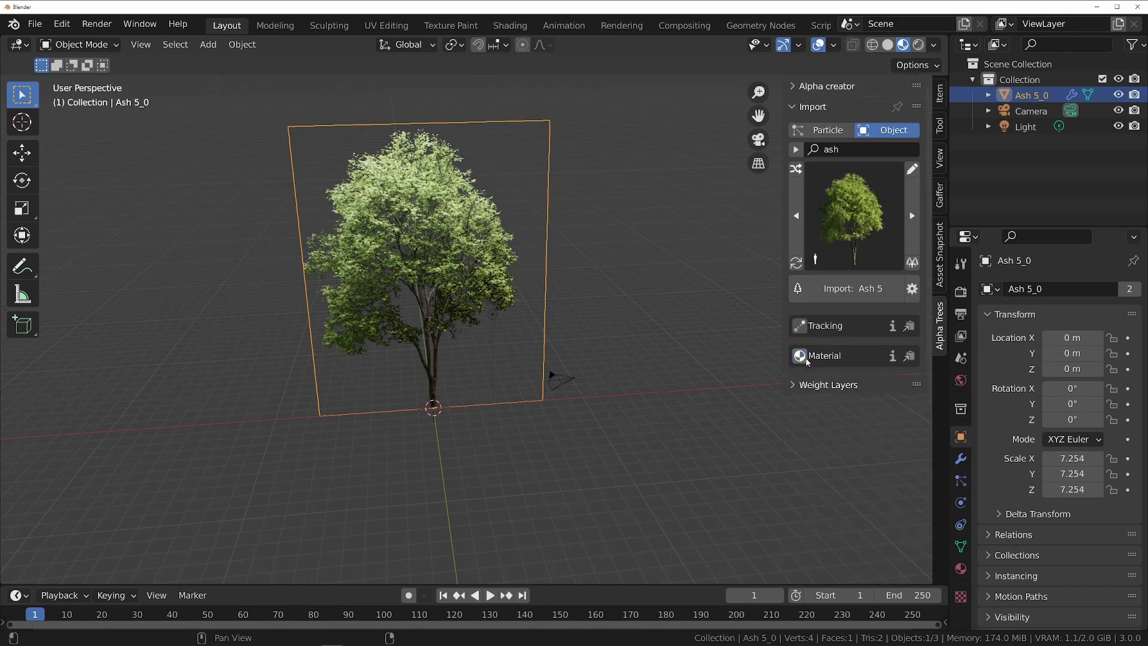
click(805, 327)
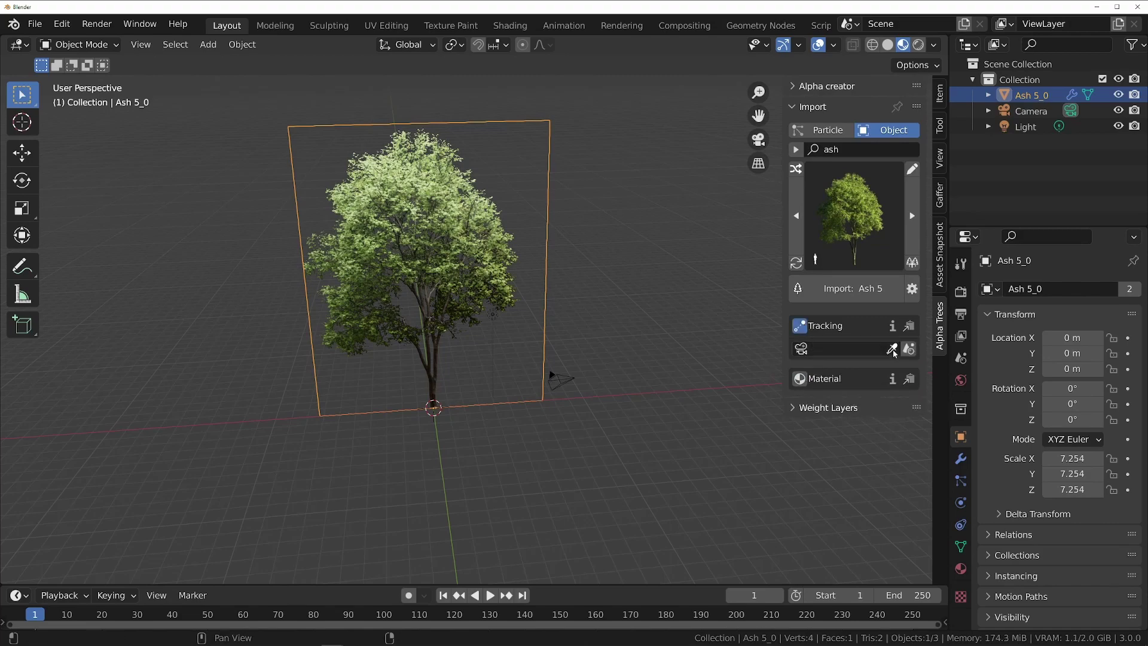
click(891, 348)
click(561, 353)
- Look through the camera, walk it back from the tree until the whole crown is framed, and deselect everything
key(KP_0)
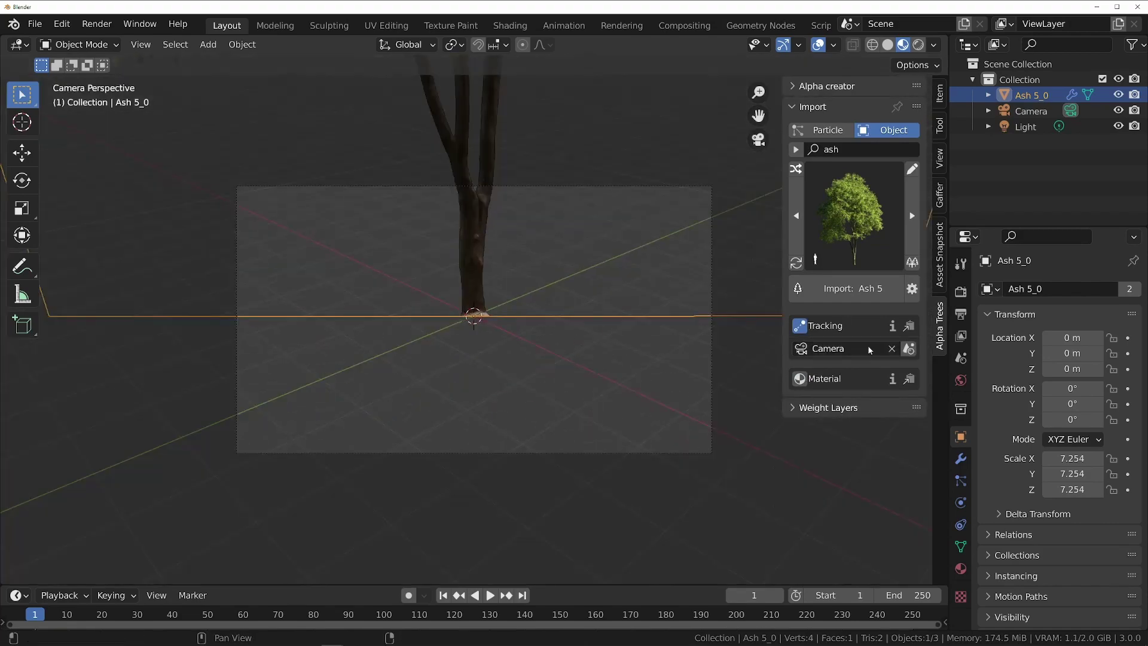
key(shift+grave)
key(s)
click(474, 323)
key(alt+a)
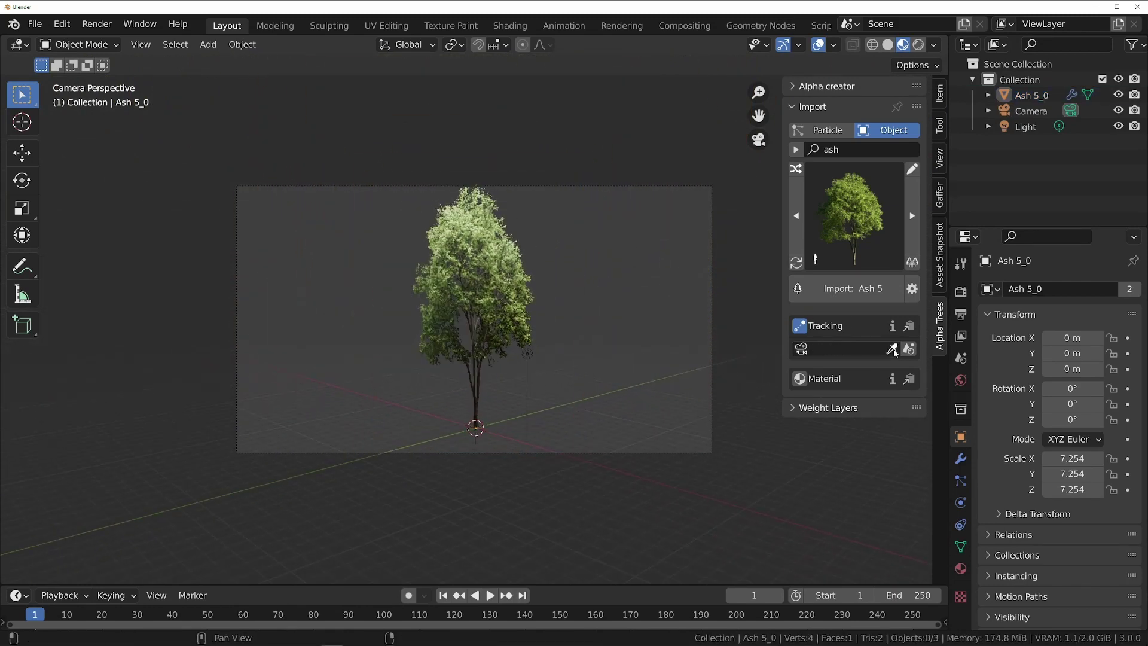
- Walk the camera around the ash tree to test its camera tracking, then cancel the camera movement
key(shift+grave)
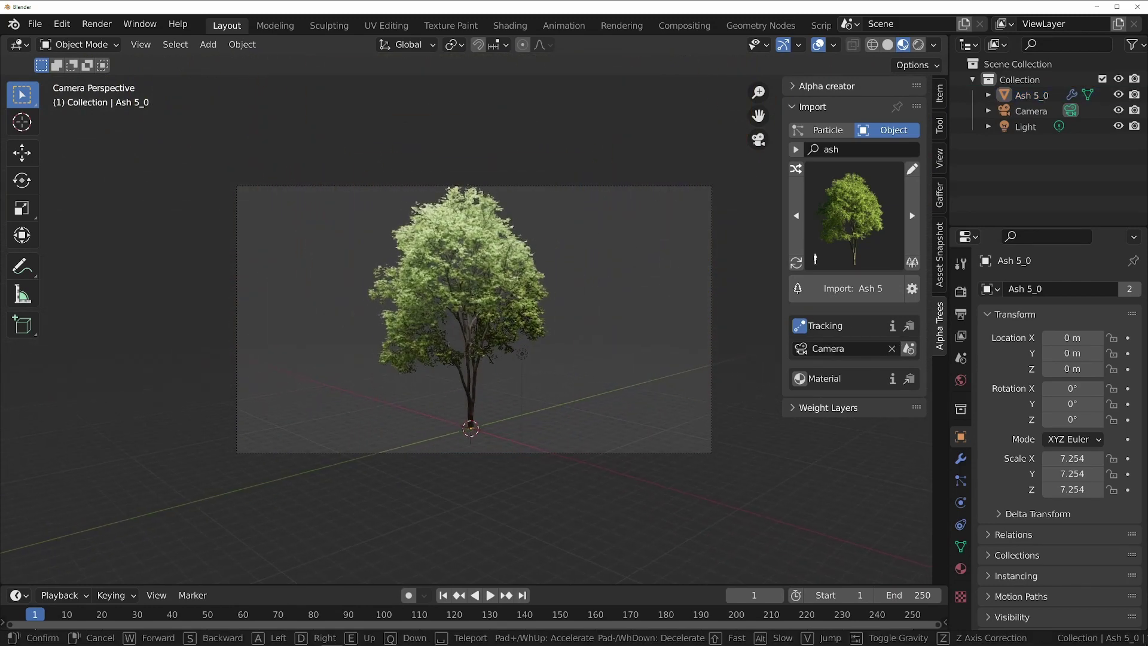
key(w)
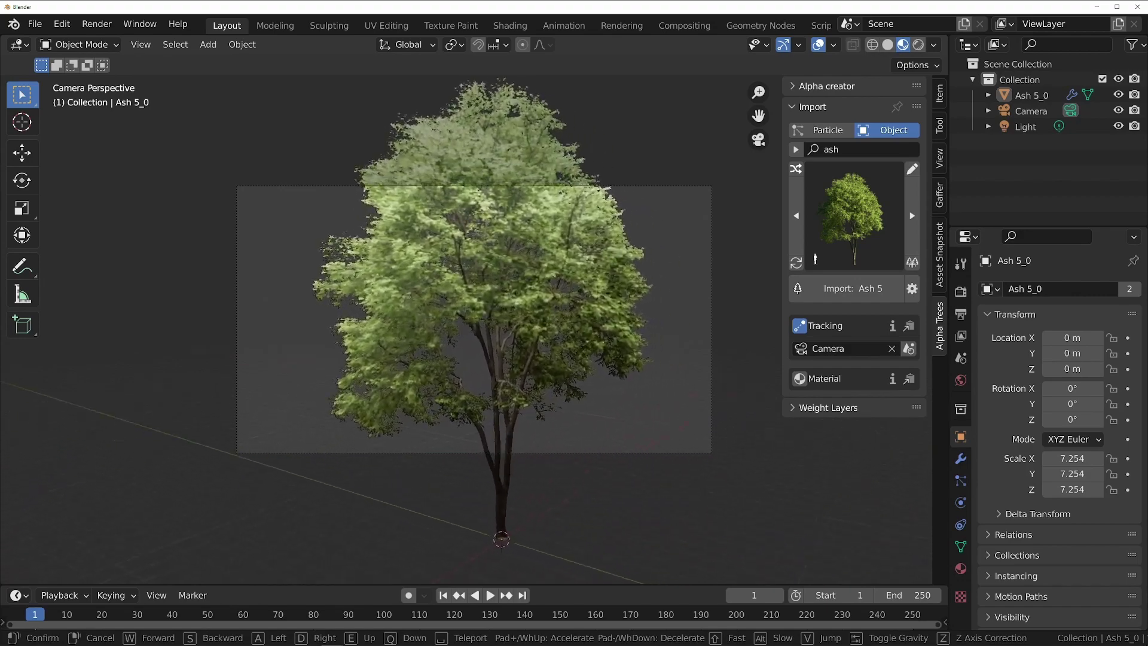
key(a)
key(w)
key(d)
right_click(474, 323)
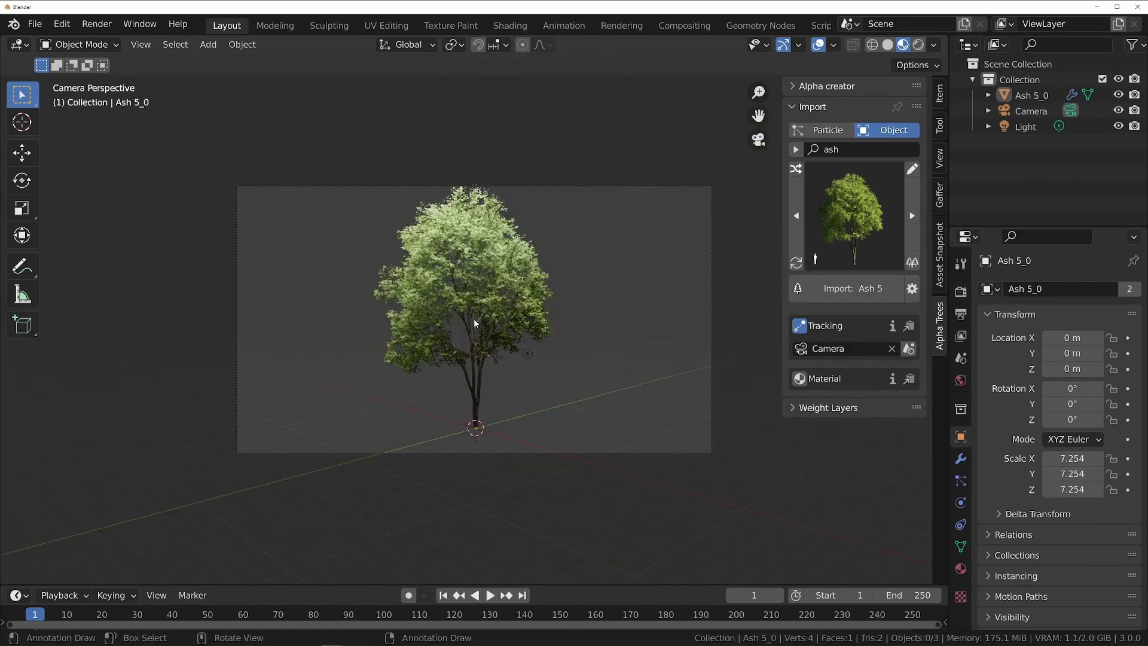
- Leave the camera view and move the ash tree to about X -9.27 m, Y -12.82 m, Z 0.13 m
middle_drag(551, 358, 659, 357)
click(556, 344)
key(g)
click(358, 386)
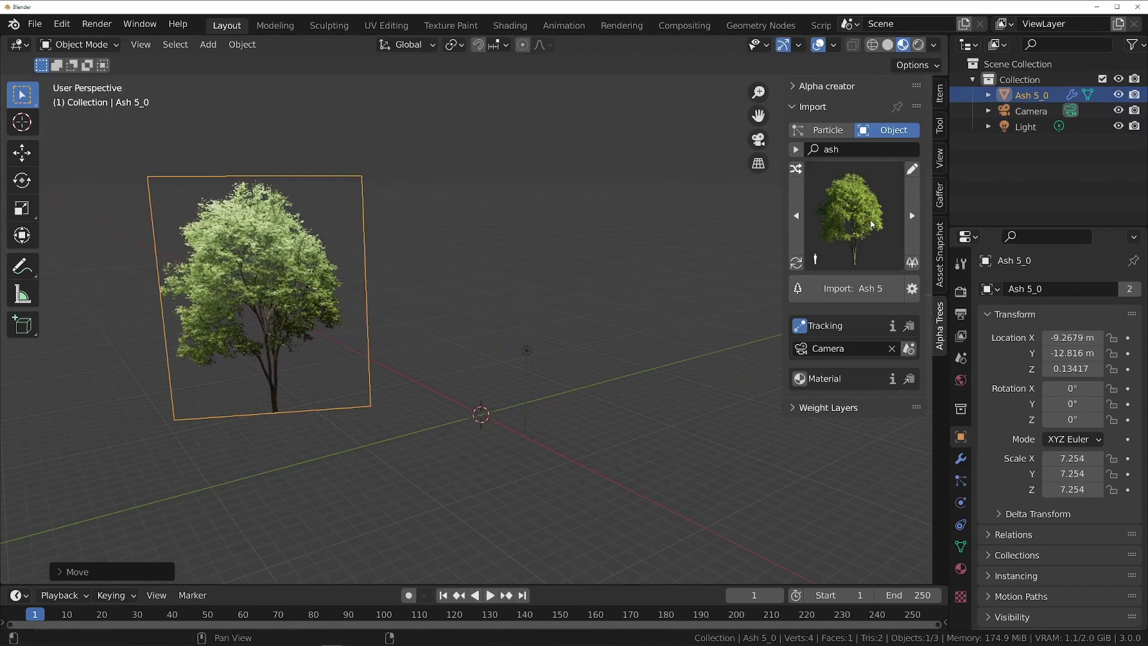
- Search the tree library for spruce and import Spruce 3 as an object
click(848, 149)
text(spruce)
key(Return)
click(852, 218)
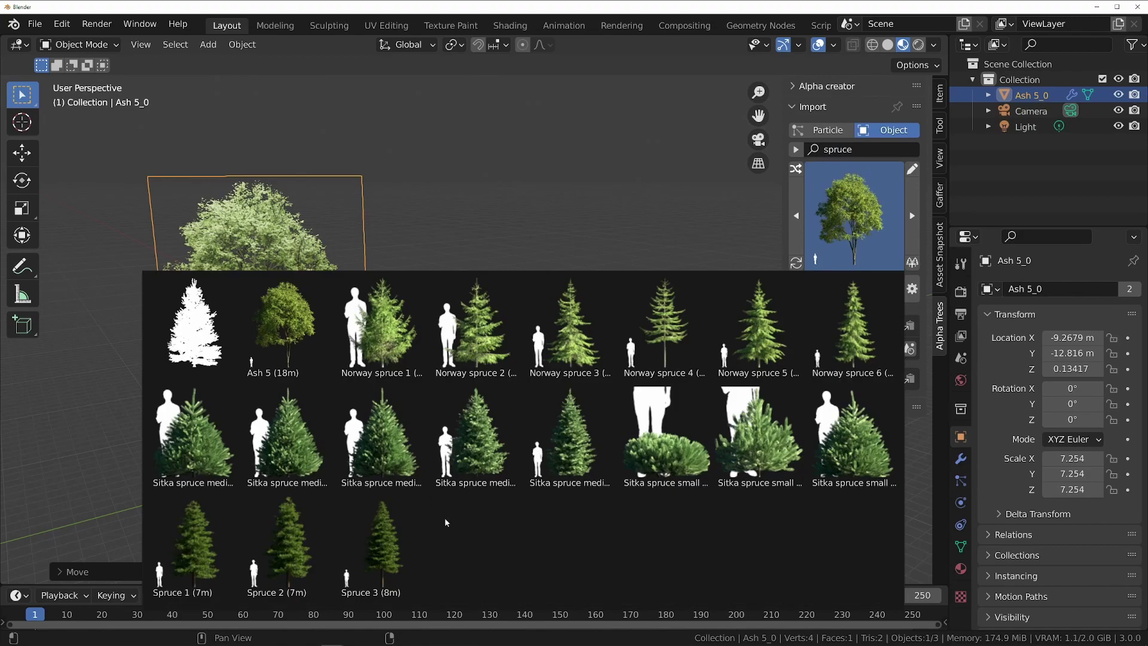
click(396, 547)
click(852, 289)
- Scale the imported spruce to about 3.602, deselect everything and look through the camera
key(s)
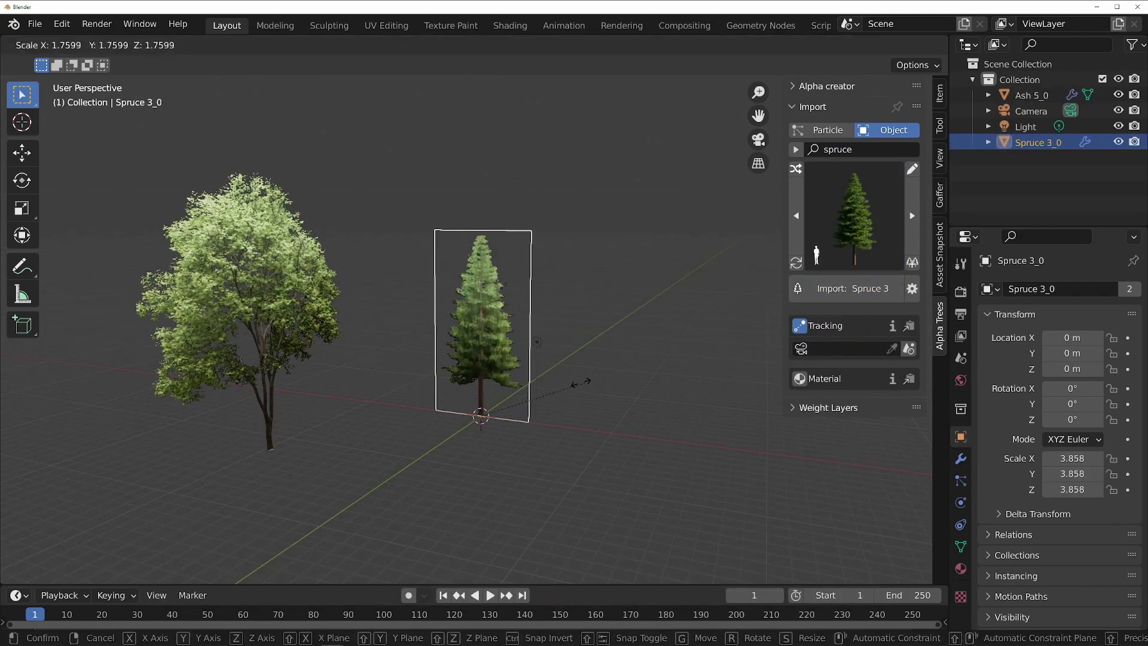
click(578, 383)
key(alt+a)
key(KP_0)
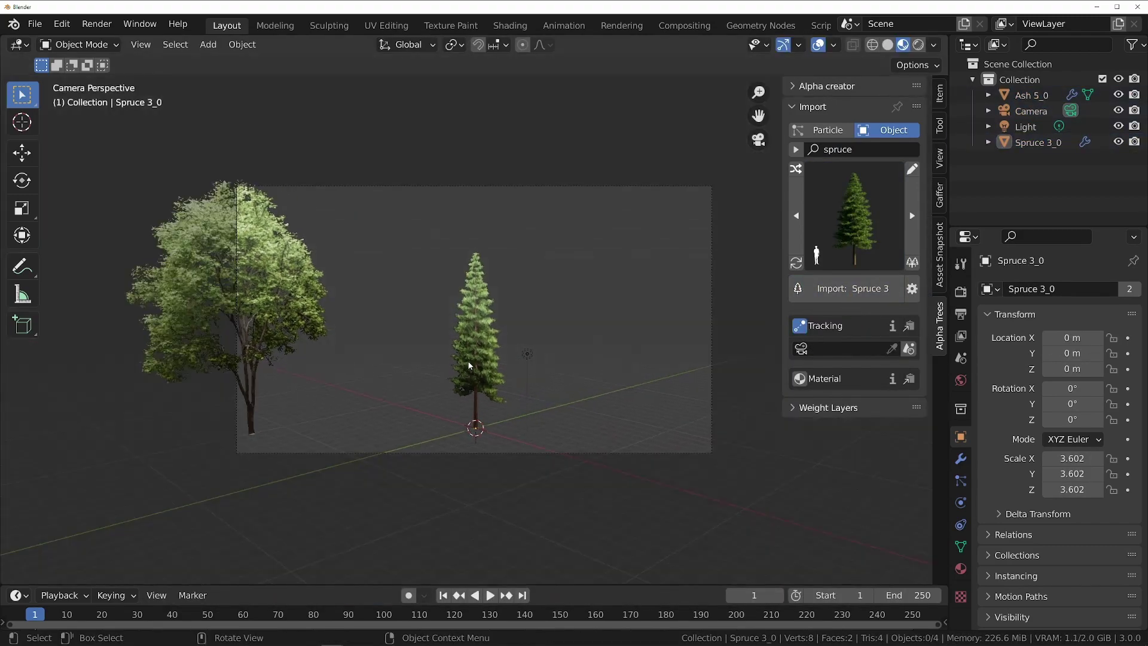
right_click(492, 359)
click(474, 327)
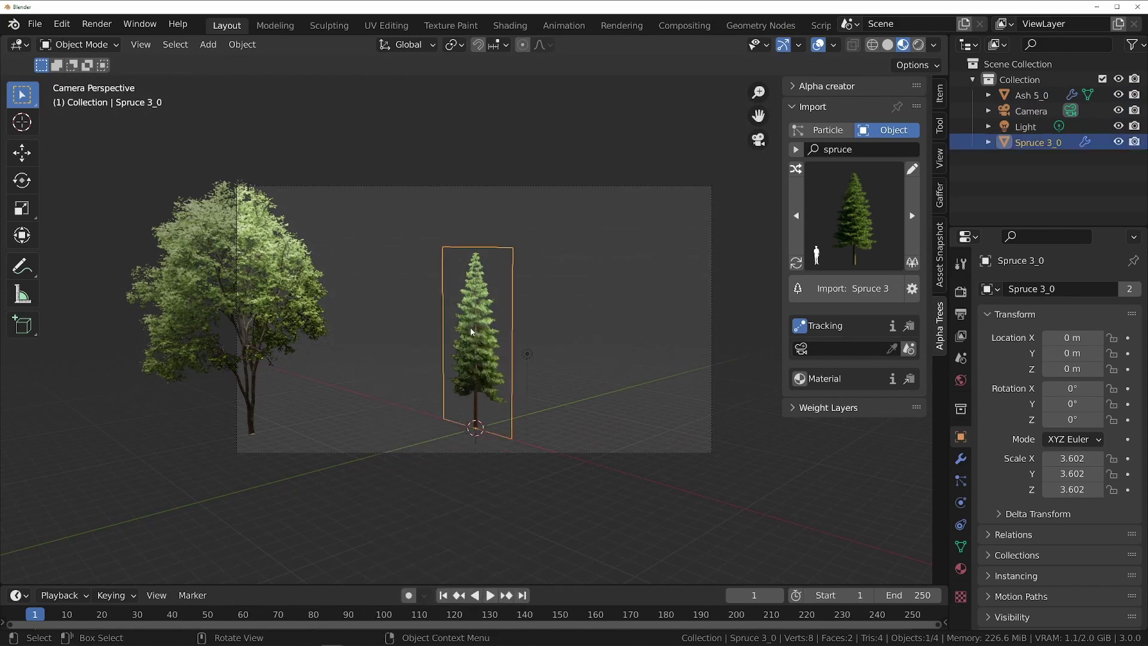
key(r)
key(Escape)
- Copy the ash tree's tracking settings, Use scene camera and Camera, to Spruce 3_0
click(294, 322)
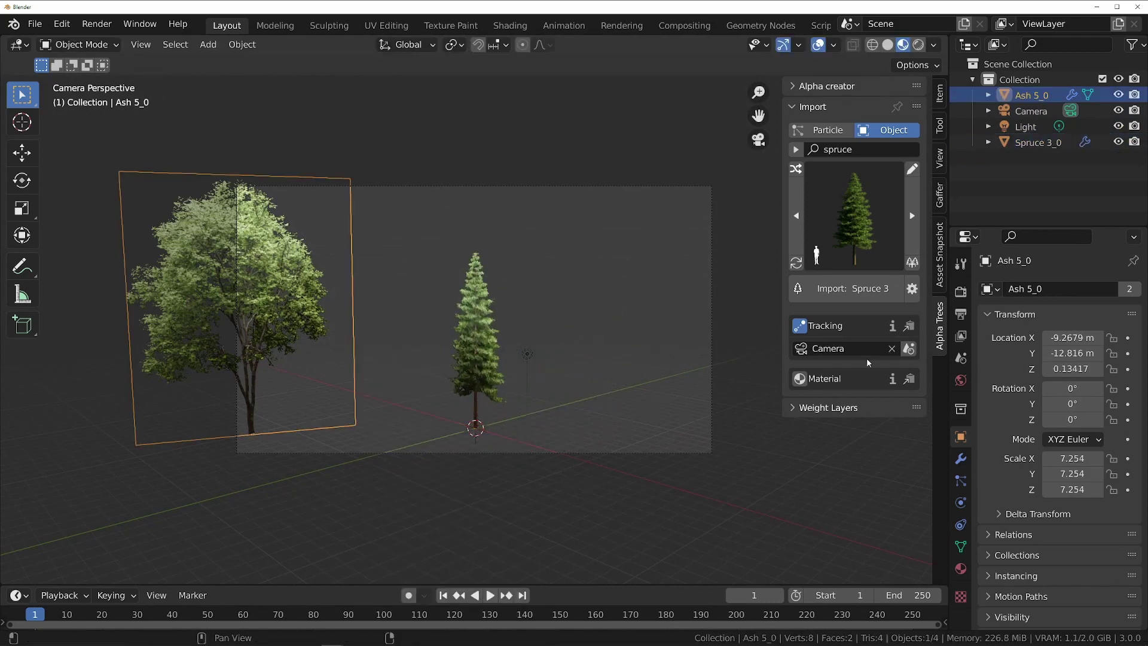
click(910, 325)
drag(926, 325, 634, 296)
click(666, 322)
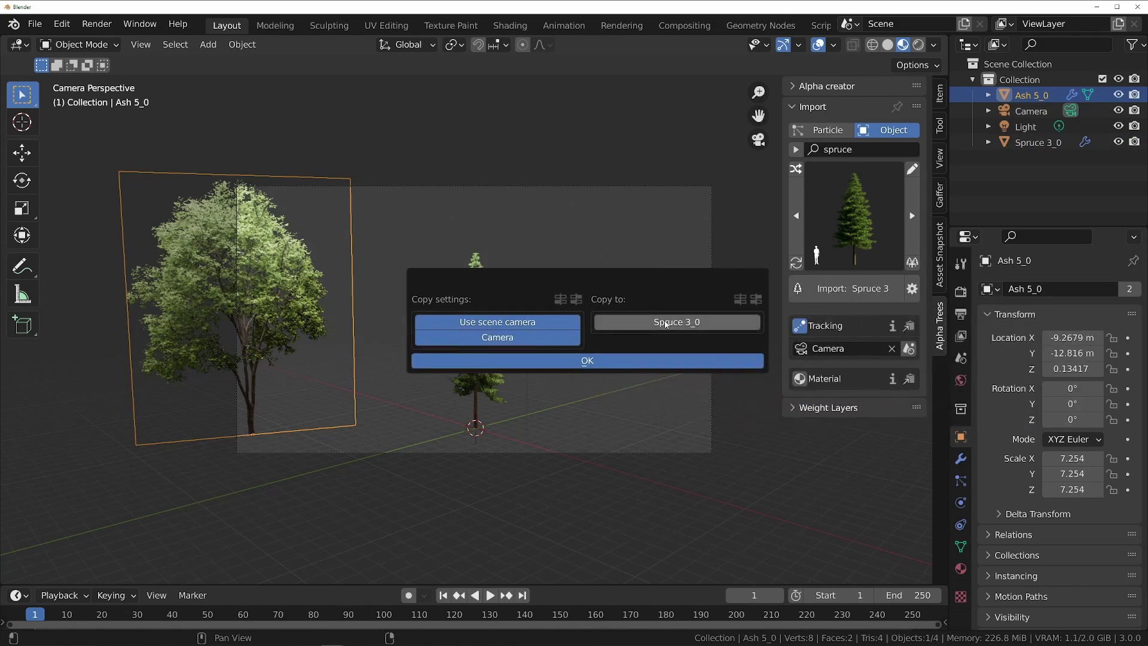
click(652, 360)
- Walk the camera around both trees to check their camera tracking, then deselect everything
key(shift+grave)
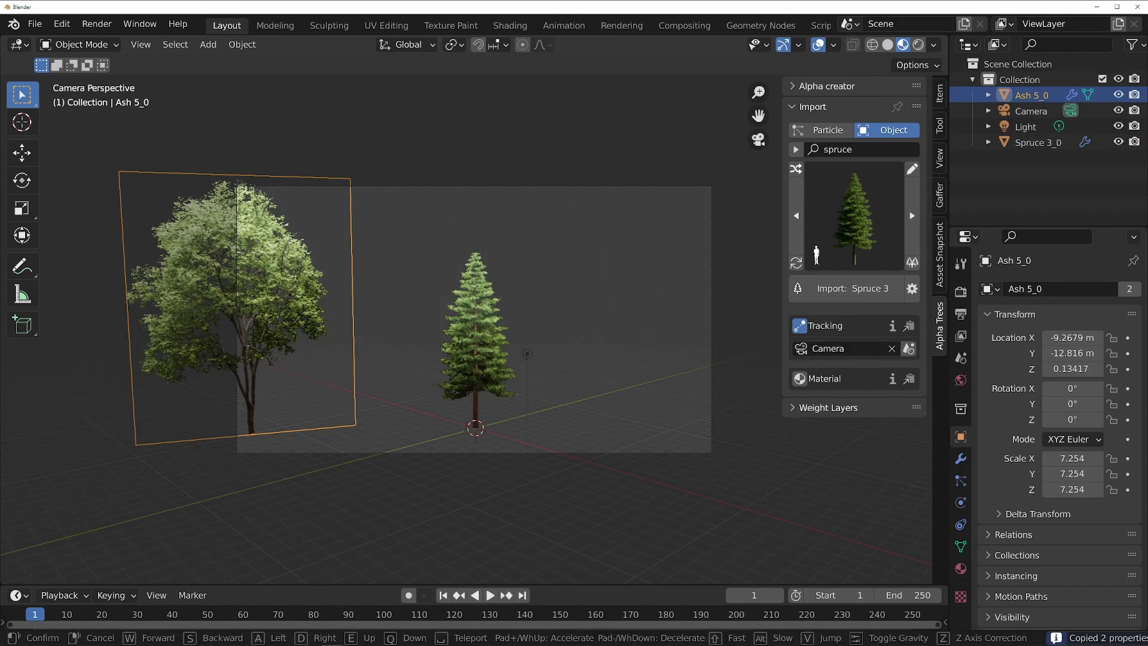
key(w)
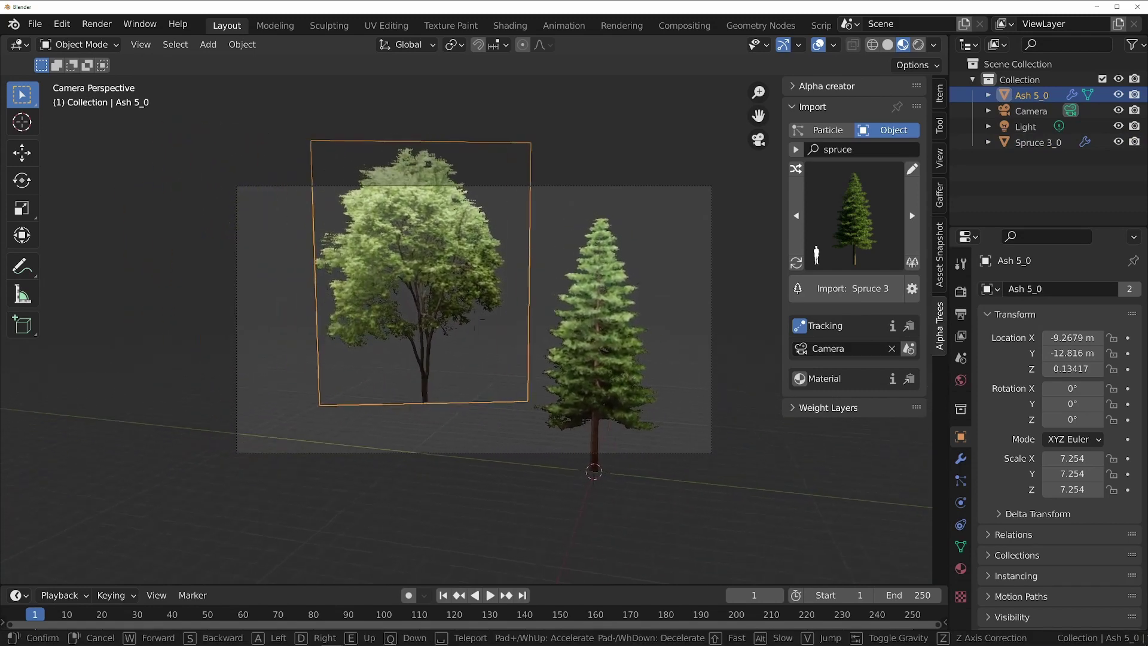
right_click(477, 320)
key(alt+a)
- Show the spruce's material settings and change its leaf colour to a reddish brown
right_click(530, 341)
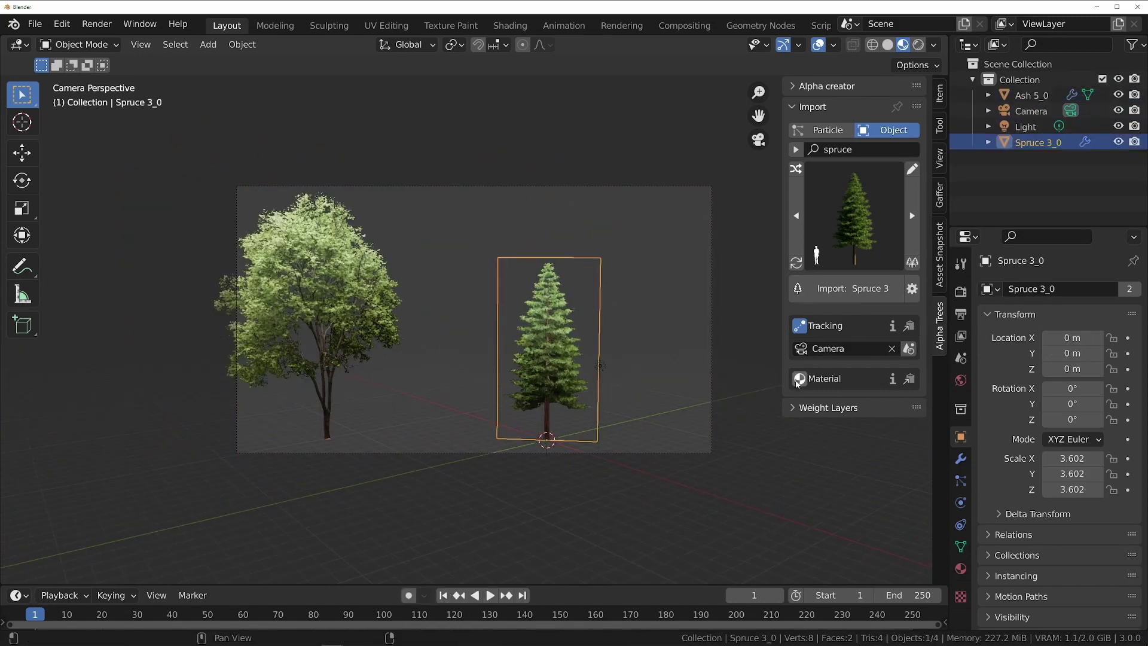
click(797, 381)
scroll(825, 389, down, 4)
click(874, 450)
drag(893, 334, 859, 334)
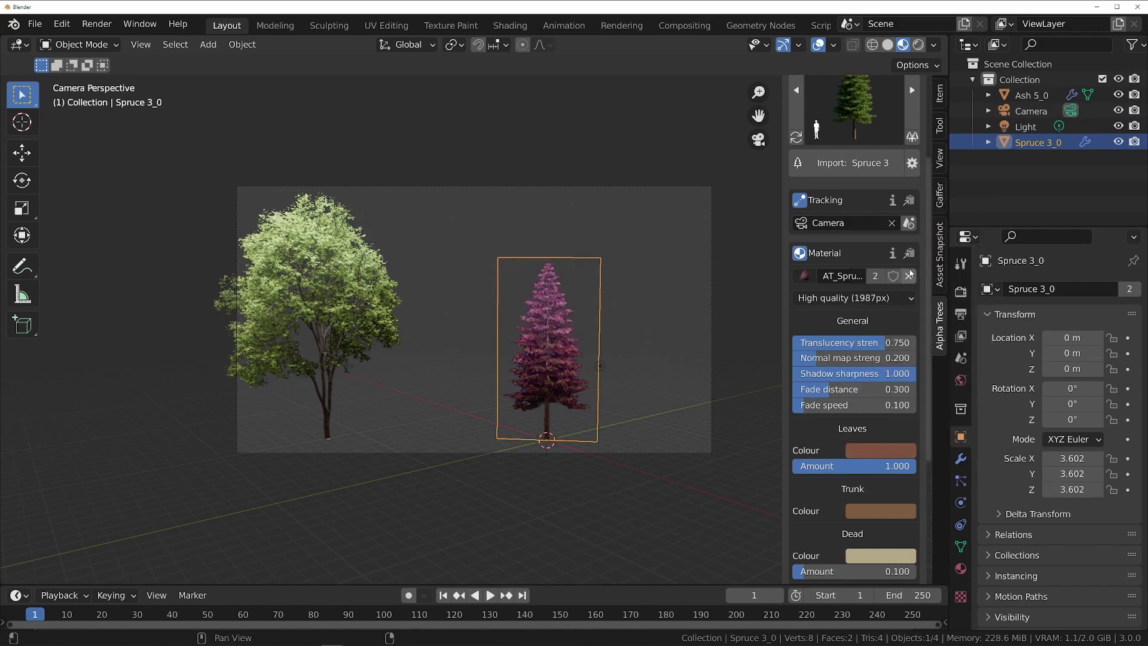
- Copy the spruce's material settings to the ash tree and deselect everything
click(910, 255)
click(897, 319)
click(896, 579)
click(349, 436)
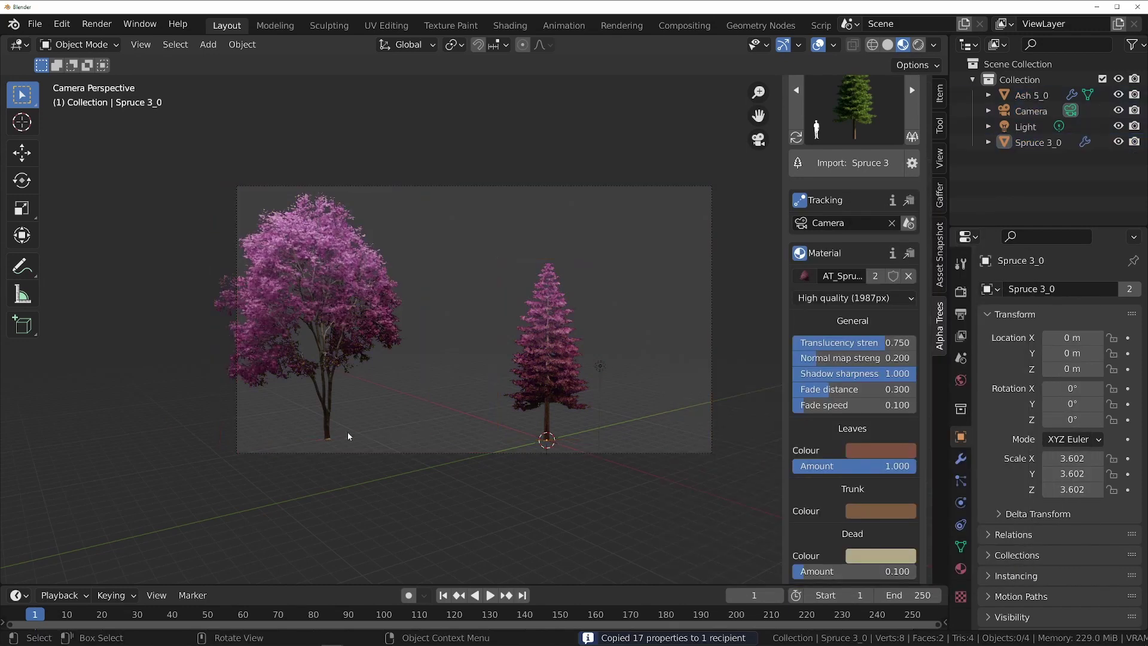
- Delete the ash tree, the spruce and the light from the scene
drag(263, 315, 610, 512)
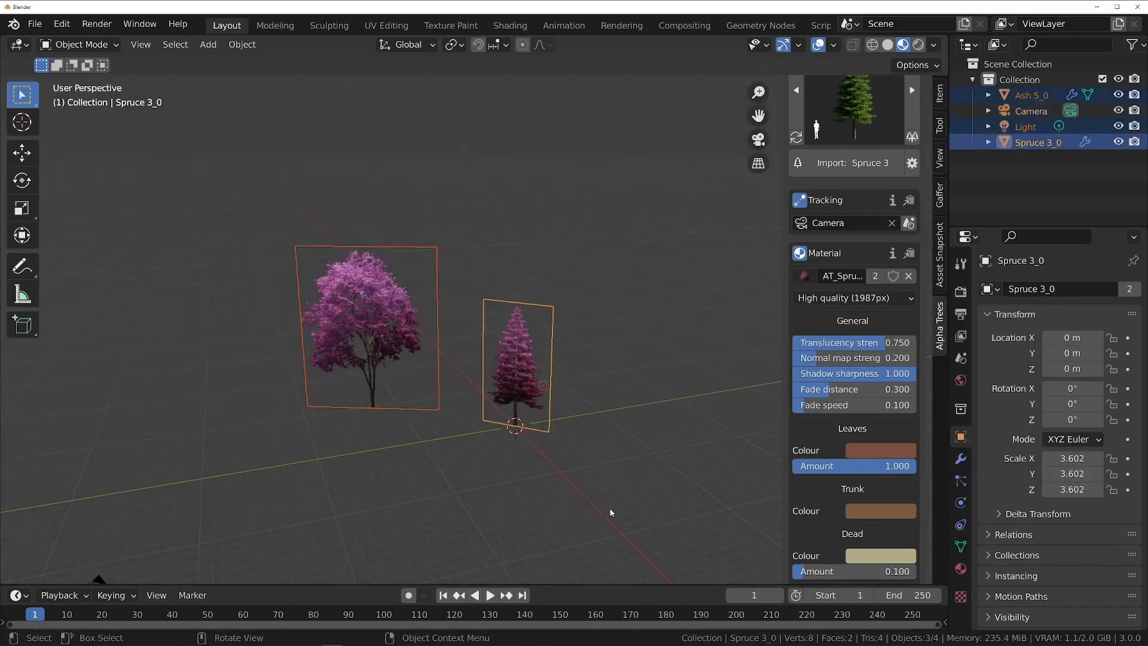
key(x)
click(528, 466)
- Add a Landscape mesh and apply an operator preset with Hetero Terrain noise and 128 subdivisions in X and Y
scroll(529, 462, down, 5)
key(shift+a)
click(565, 477)
click(117, 569)
click(143, 112)
click(153, 421)
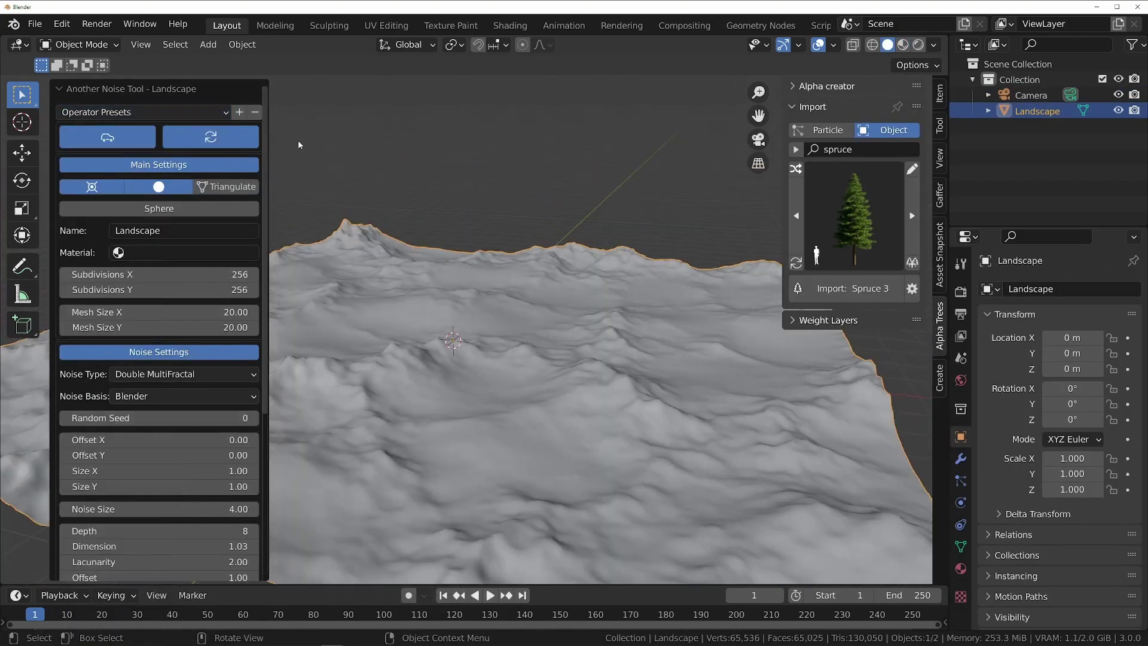
click(143, 112)
click(154, 456)
- Set the landscape's Mesh Size X and Y to 4
scroll(454, 341, up, 5)
middle_drag(419, 359, 370, 347)
scroll(370, 347, down, 2)
drag(234, 312, 233, 327)
text(4)
key(Return)
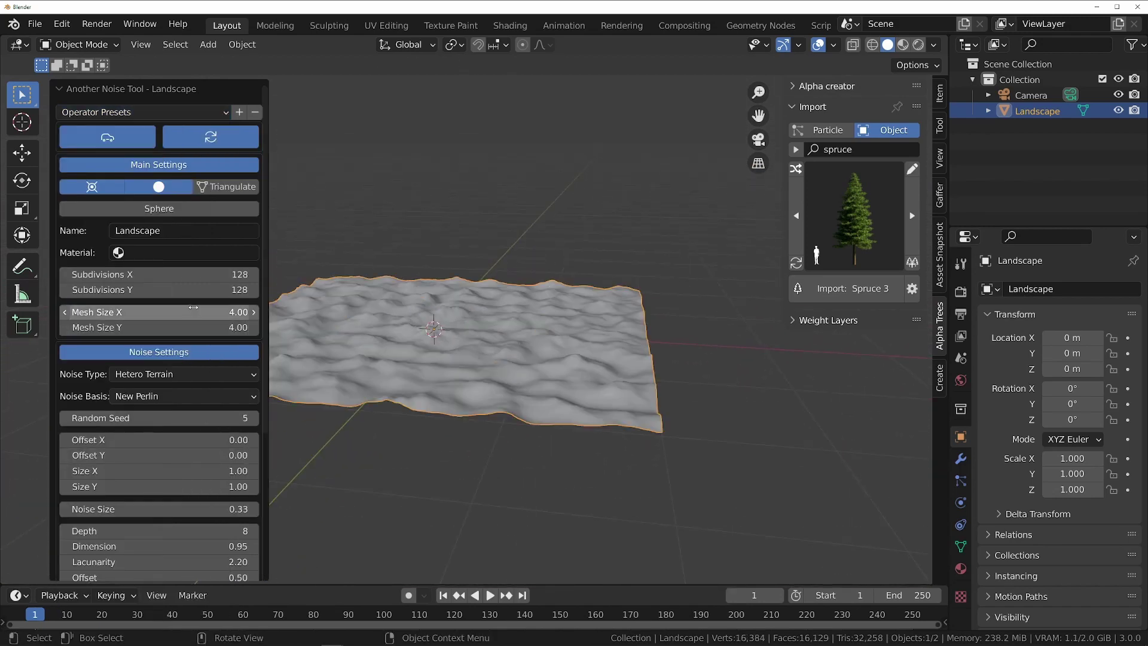
- Scale the landscape up to about 6.821 and deselect it
key(s)
click(635, 436)
scroll(548, 435, down, 7)
key(alt+a)
middle_drag(514, 412, 474, 341)
scroll(474, 340, up, 2)
- Select the landscape and add a particle biome with new settings to it
click(473, 343)
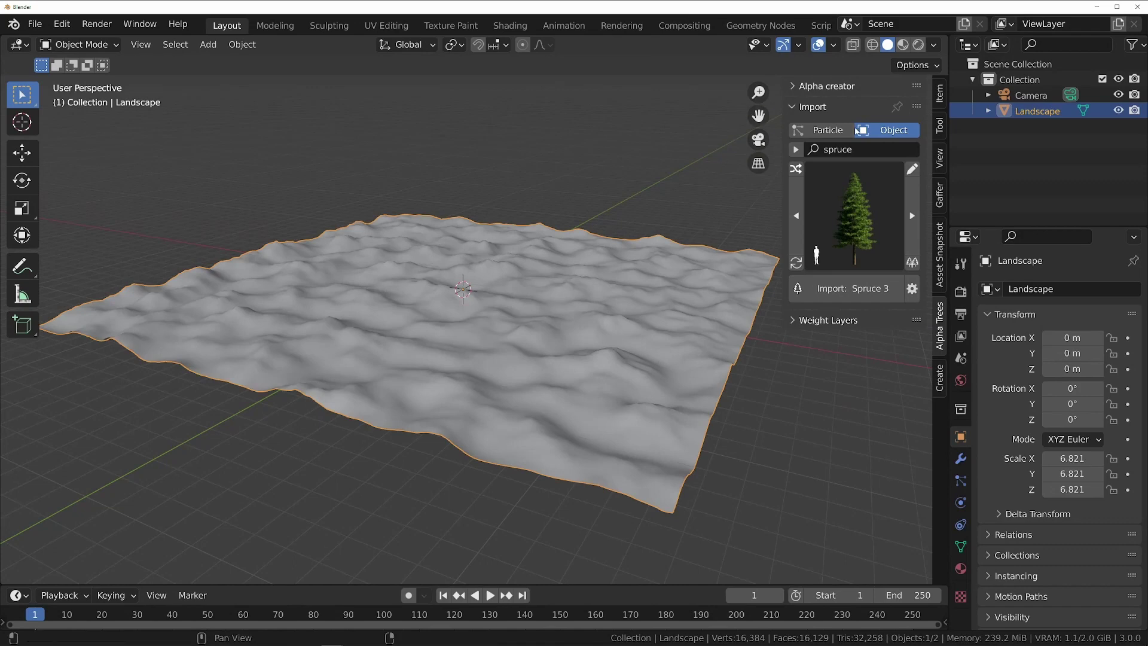
click(843, 131)
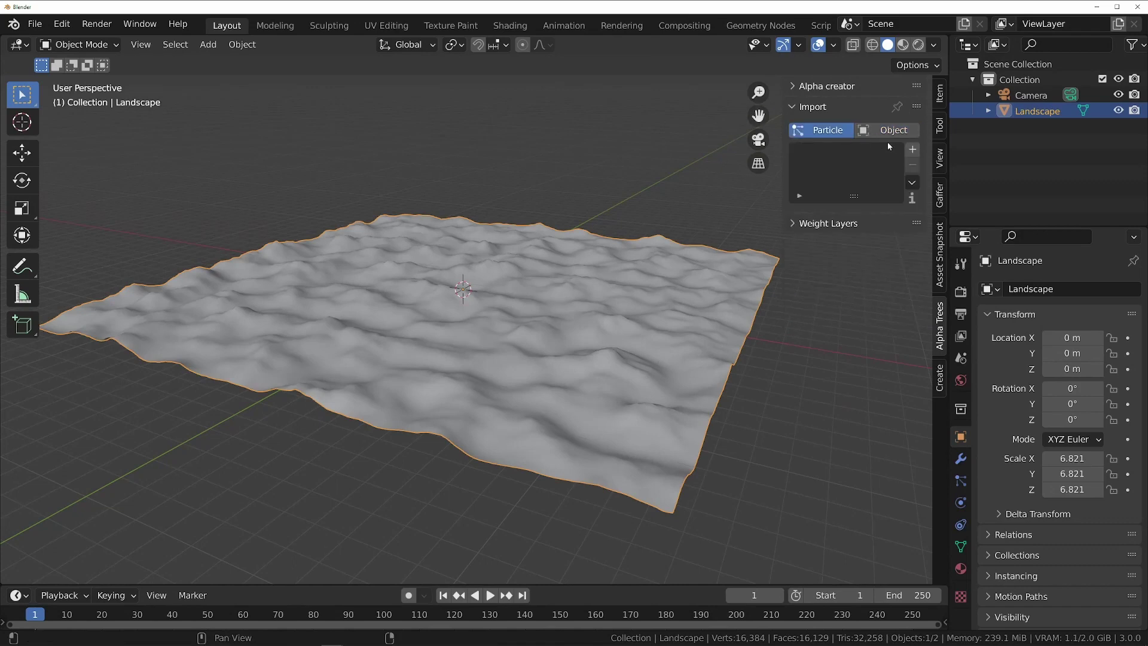
click(913, 153)
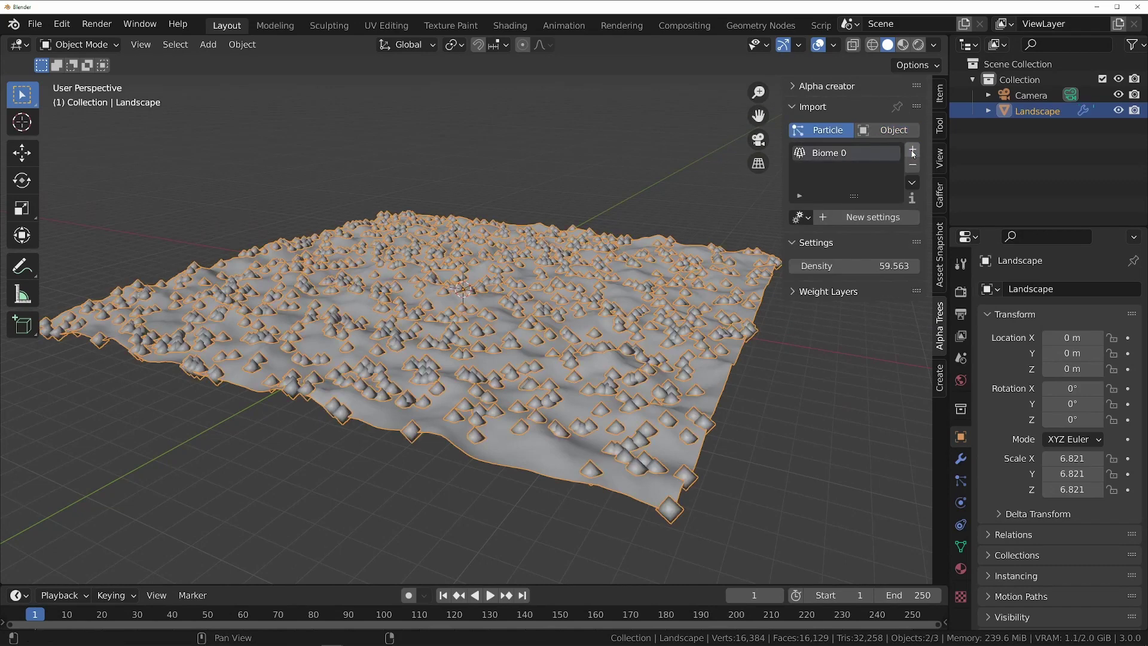
mouse_move(855, 265)
mouse_down()
mouse_move(914, 266)
mouse_move(801, 266)
mouse_move(932, 265)
mouse_move(839, 266)
mouse_up()
click(859, 216)
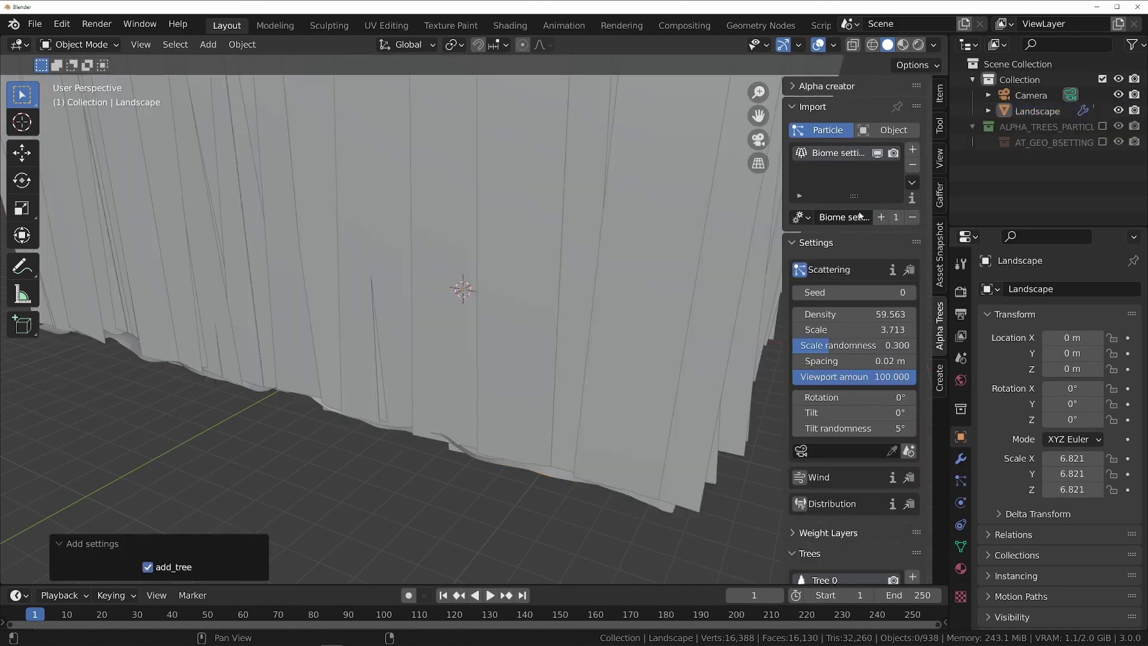
- Reduce the biome's scattering scale to about 0.653
scroll(521, 300, down, 4)
middle_drag(521, 299, 568, 302)
scroll(526, 289, up, 3)
drag(860, 329, 789, 330)
- Apply the landscape's scale and deselect everything
click(520, 401)
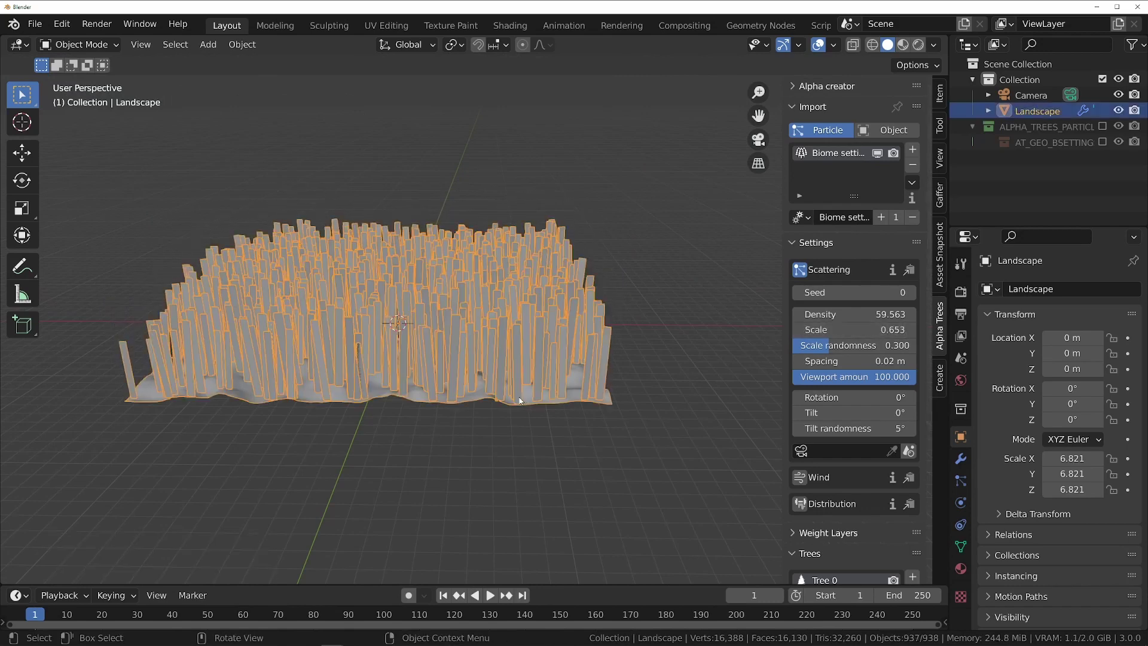
key(ctrl+a)
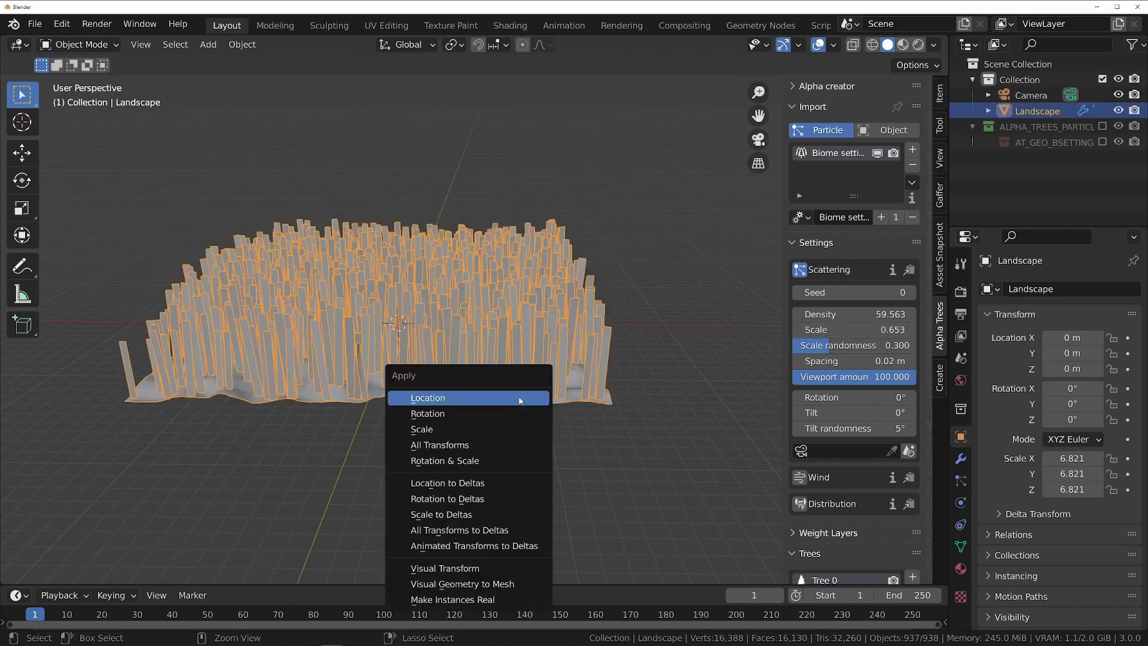
click(499, 429)
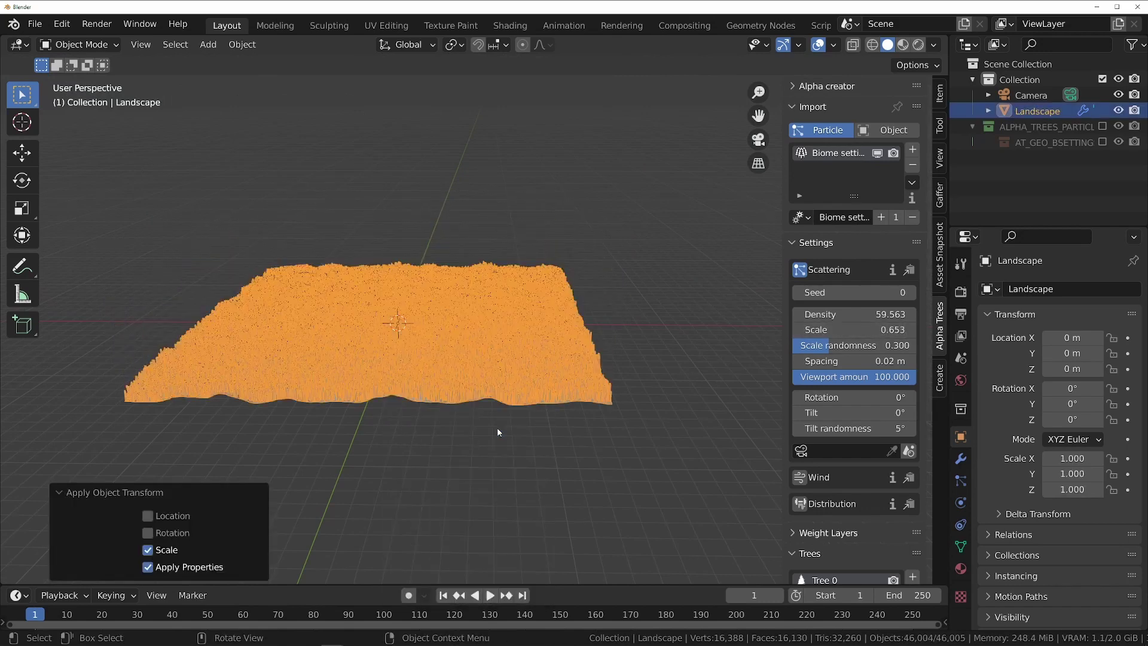
scroll(415, 383, up, 2)
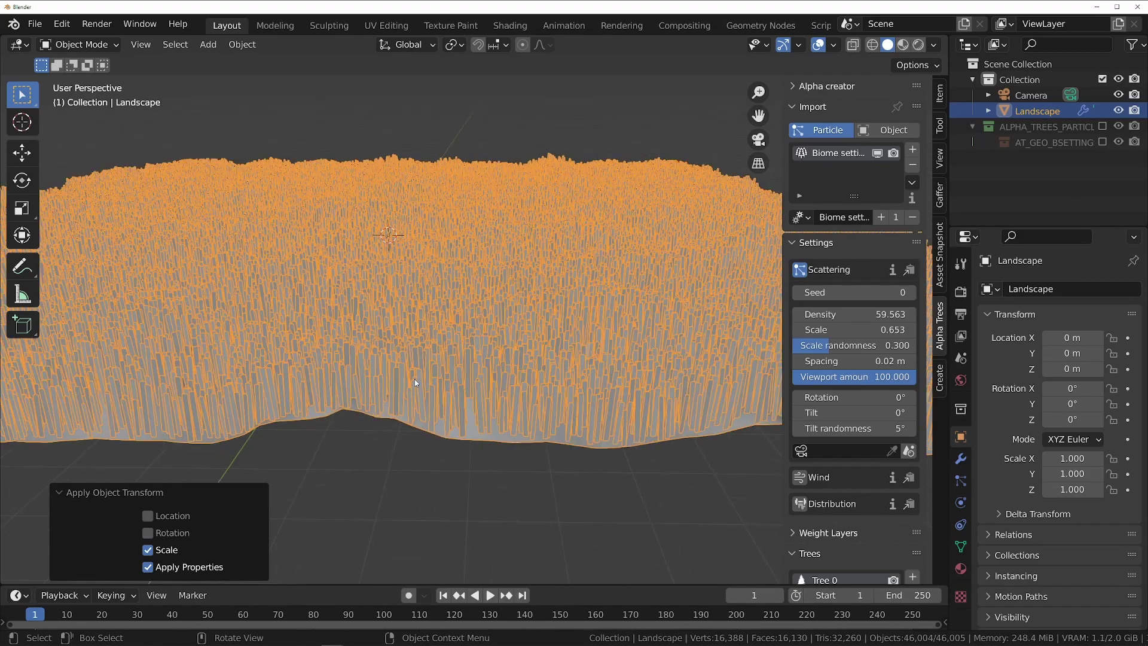
click(419, 382)
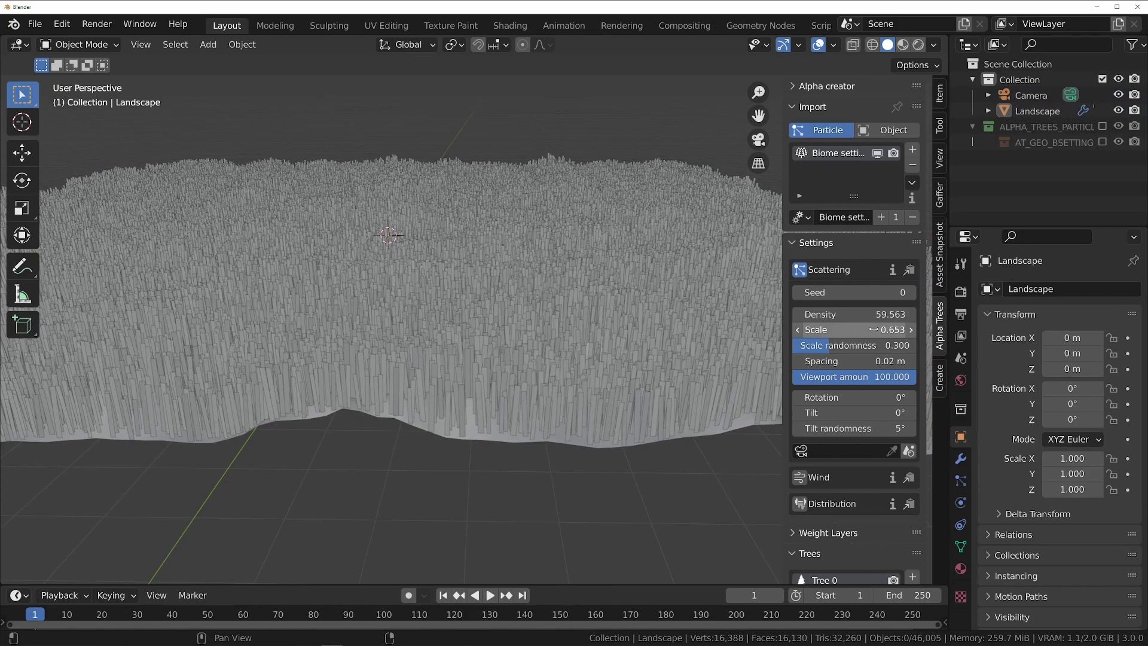
- Reduce the biome's scattering density to about 4.063
drag(873, 329, 1001, 329)
key(Escape)
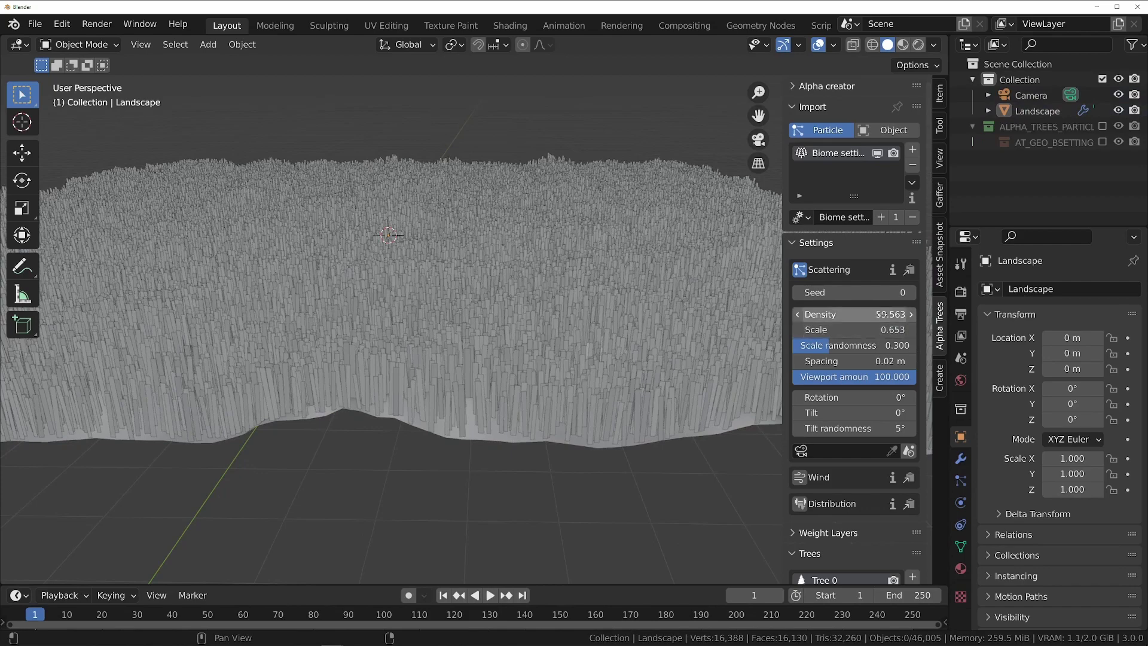
drag(855, 314, 670, 314)
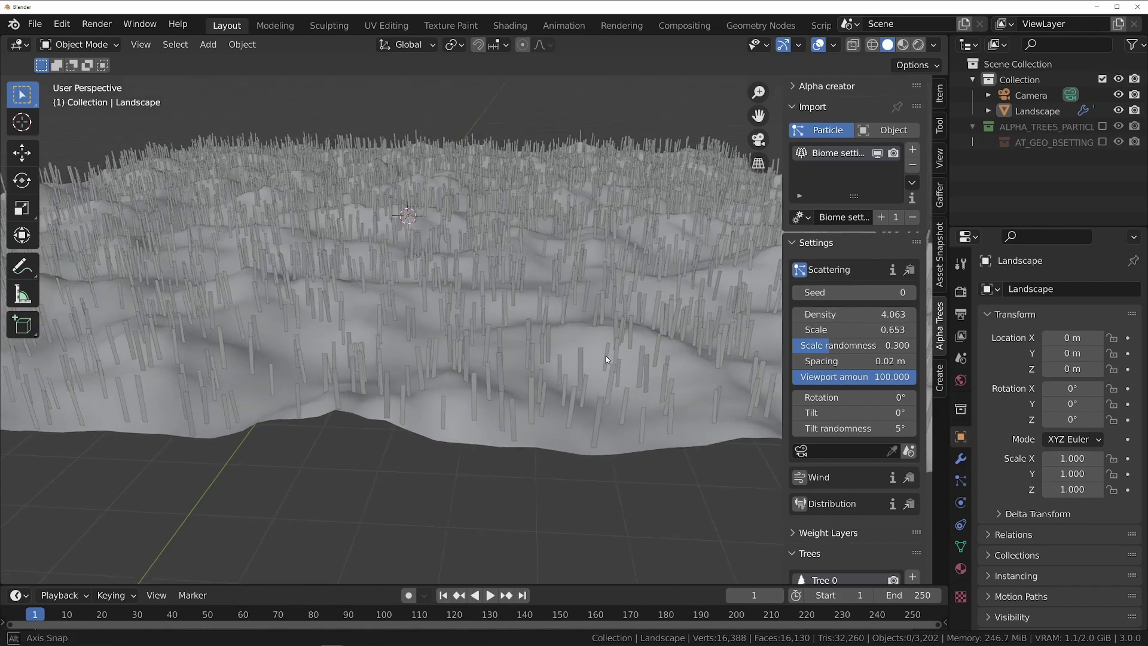
middle_drag(603, 355, 605, 350)
- Set the biome's first tree to Spruce 1 and display the viewport in Material Preview shading
scroll(843, 414, down, 5)
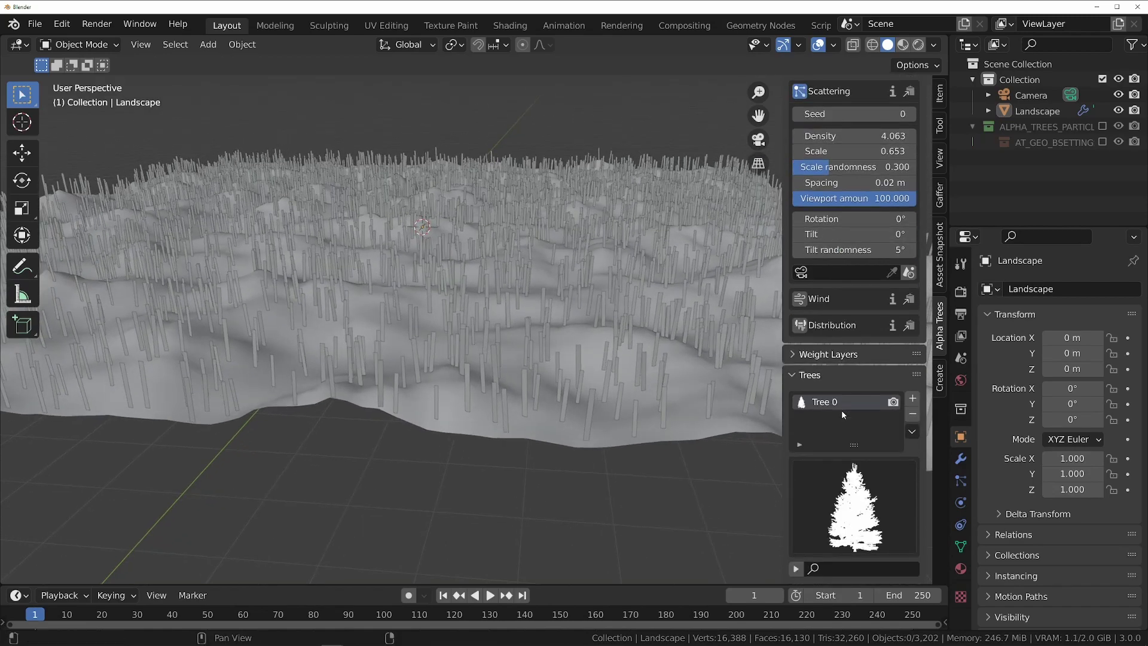
click(843, 486)
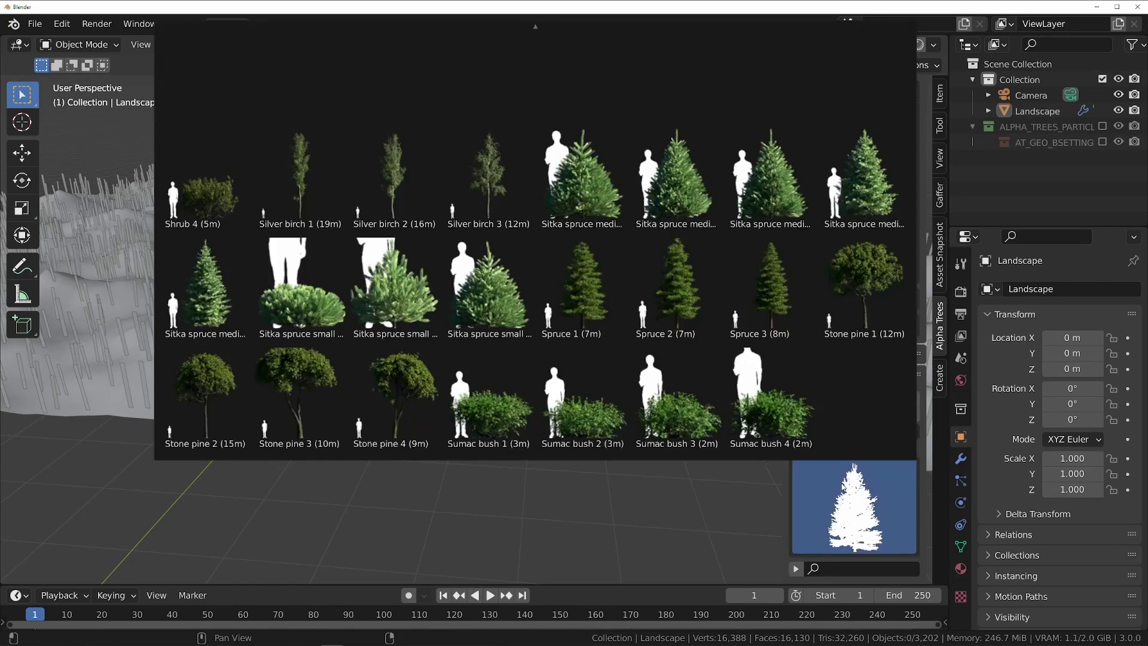
click(596, 316)
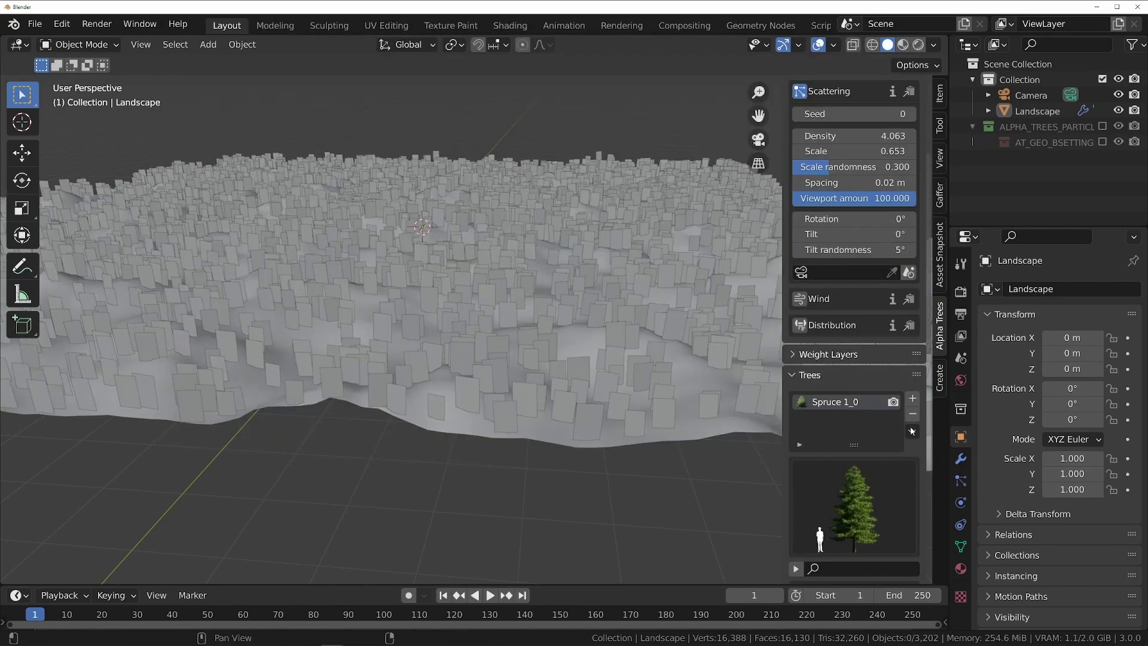
key(z)
click(596, 503)
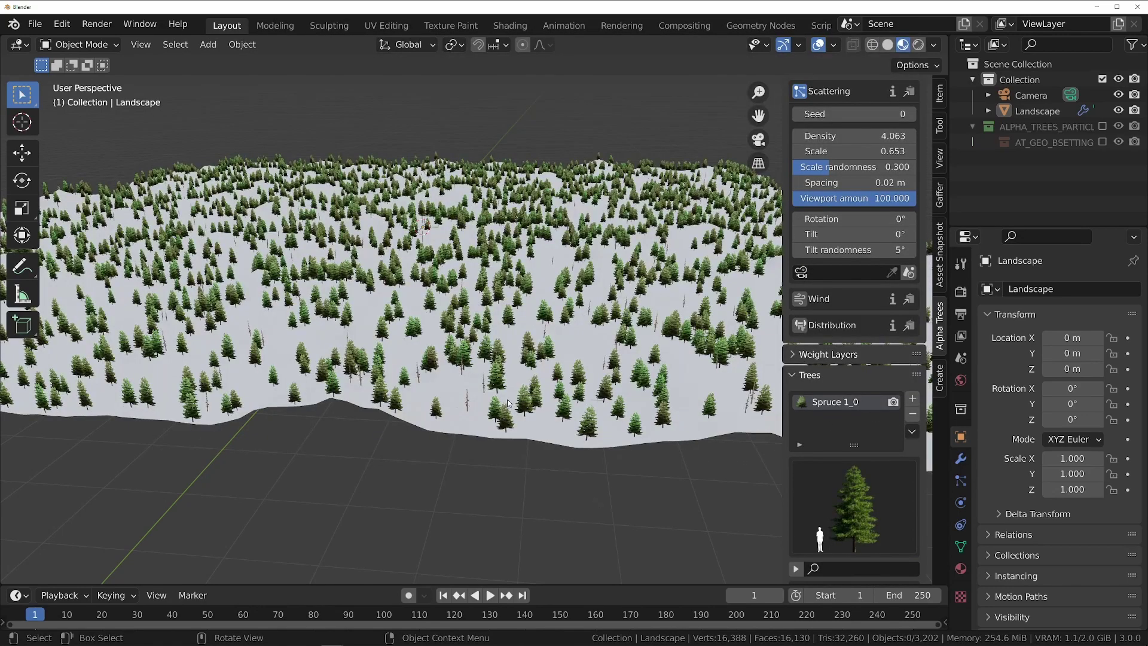
- Increase the scale of the scattered trees to about 1.123
middle_drag(507, 399, 536, 372)
scroll(536, 373, down, 2)
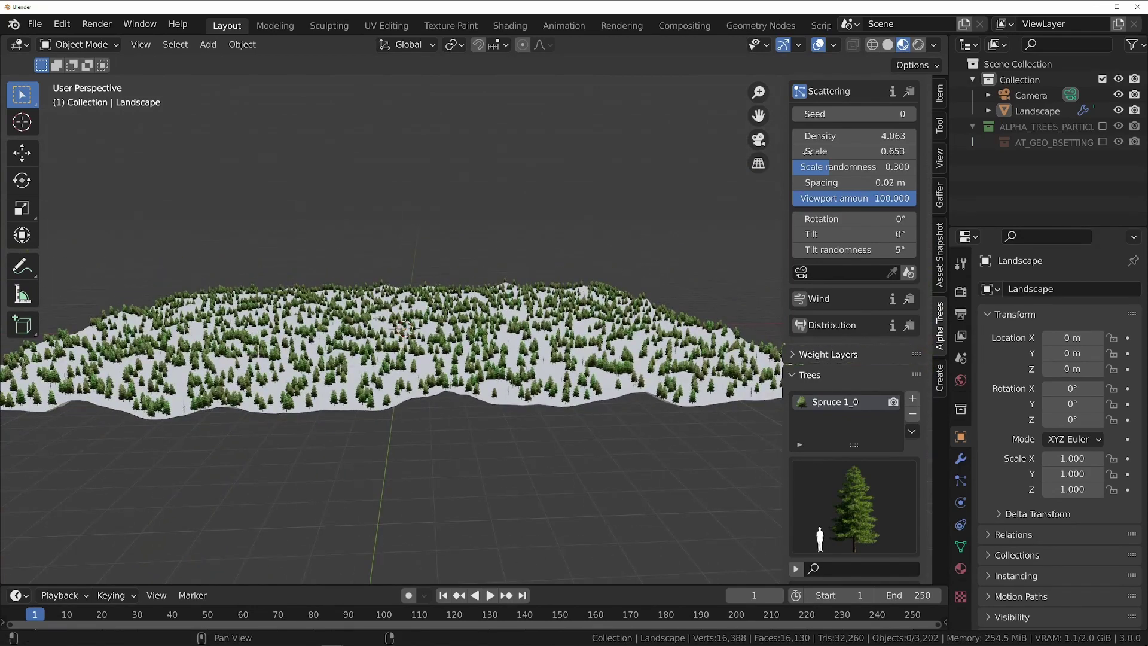
drag(818, 150, 860, 151)
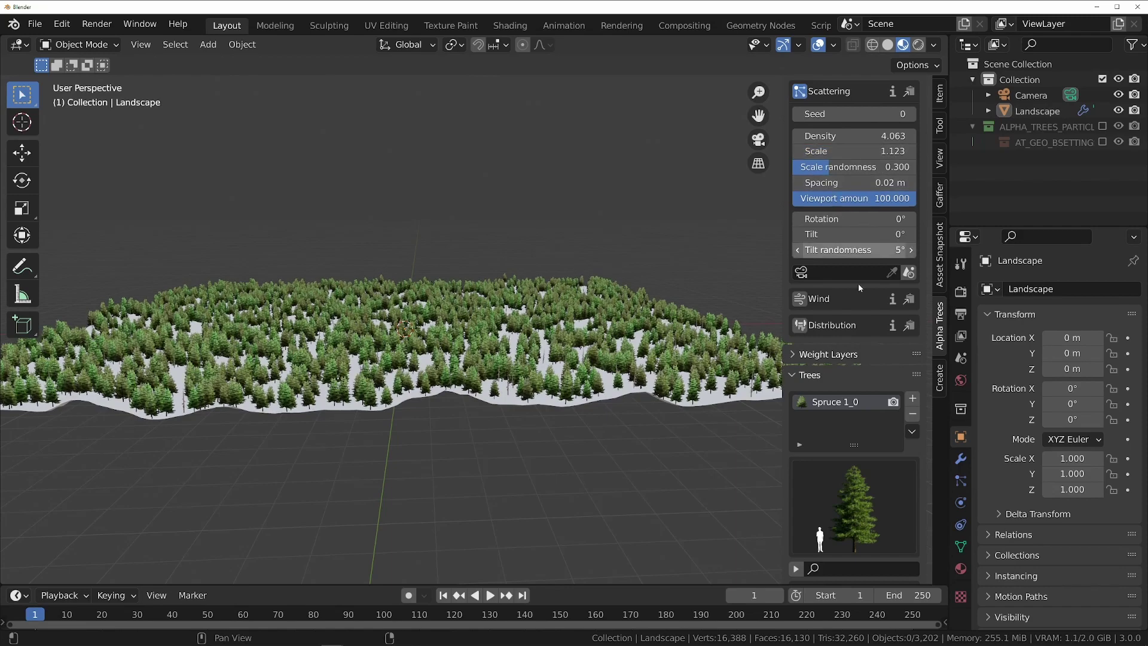
middle_drag(504, 371, 577, 354)
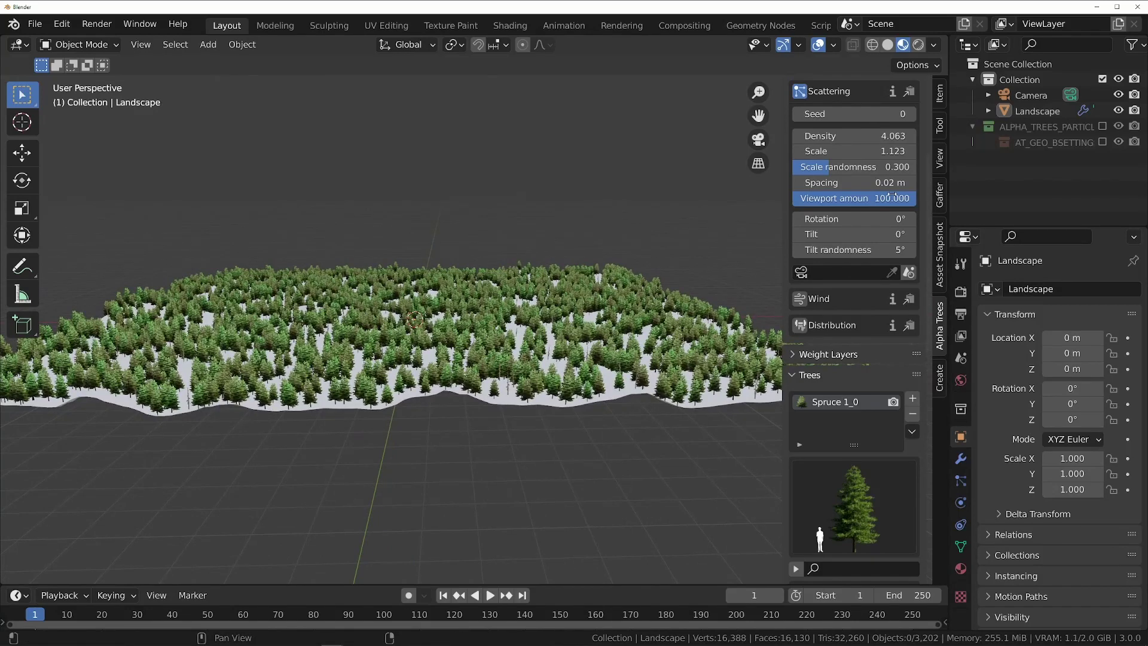
- Add two more trees to the biome, Spruce 2 and Spruce 3
click(912, 403)
click(889, 504)
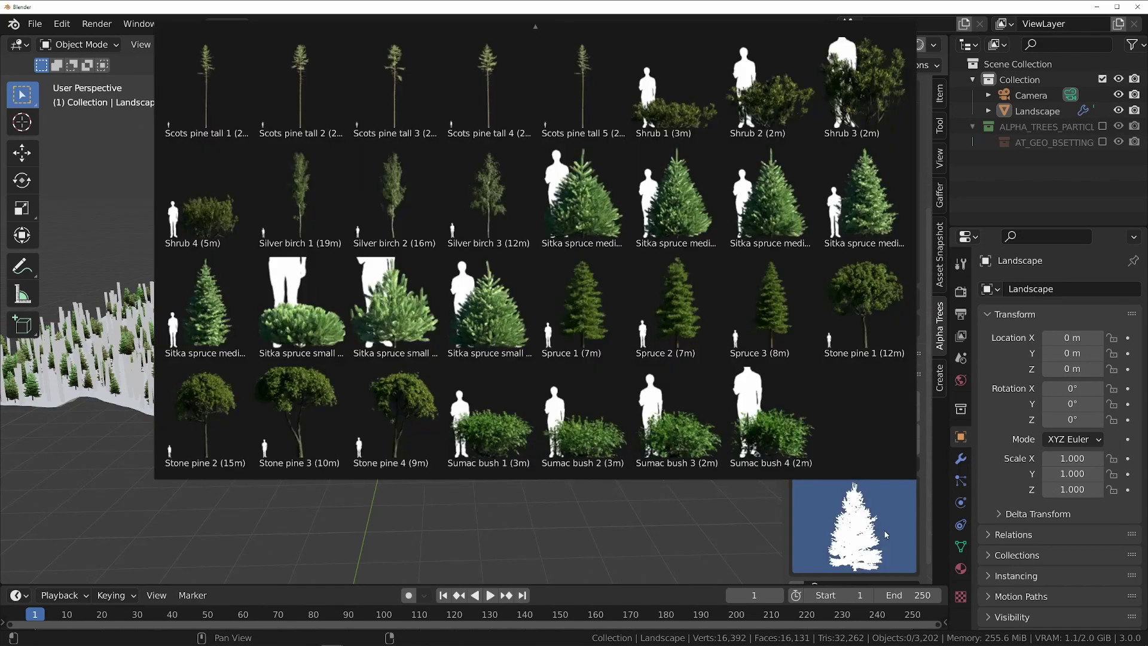
click(706, 318)
click(914, 397)
click(865, 507)
click(780, 328)
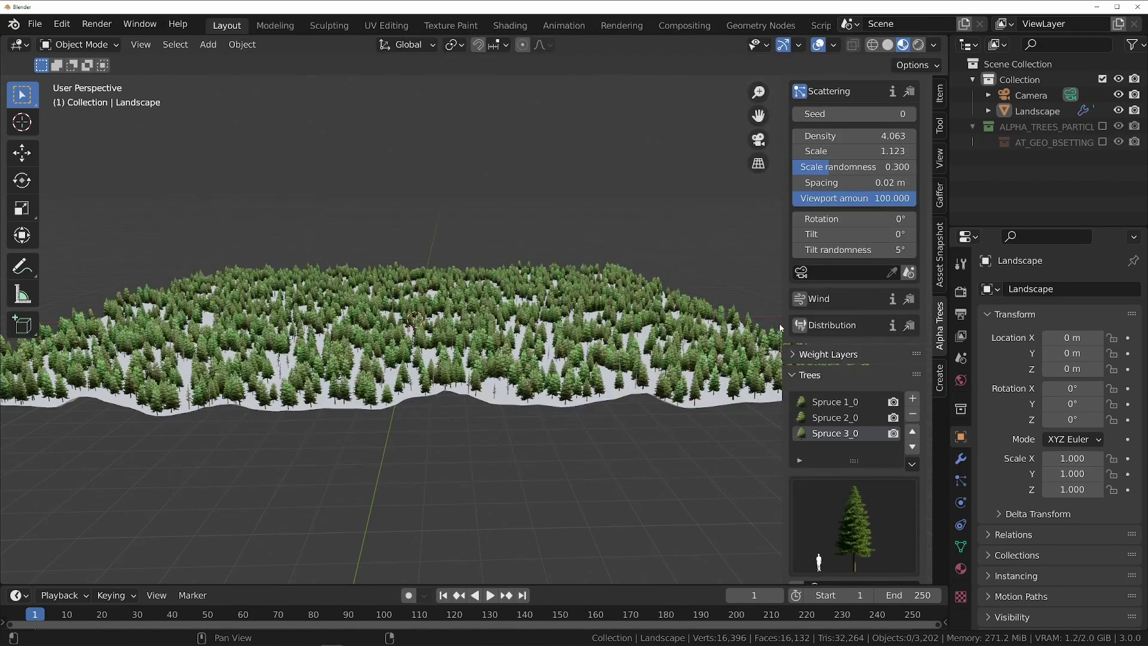
scroll(504, 356, up, 2)
middle_drag(504, 355, 504, 378)
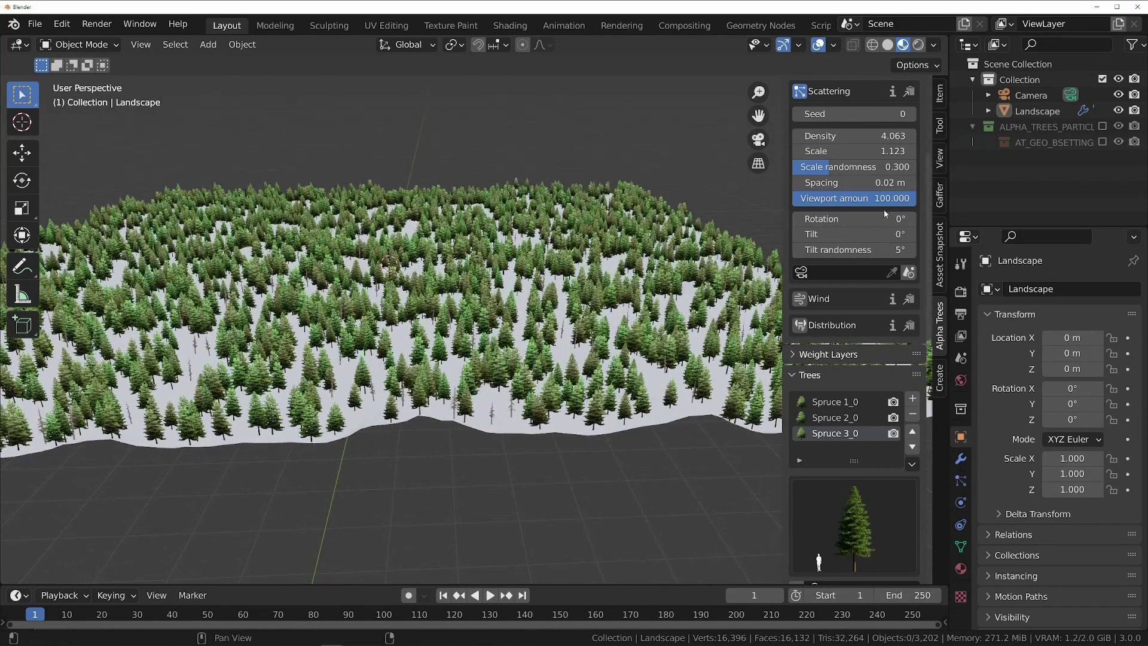
mouse_move(837, 234)
mouse_down()
mouse_move(896, 234)
mouse_move(836, 233)
mouse_up()
scroll(840, 304, down, 10)
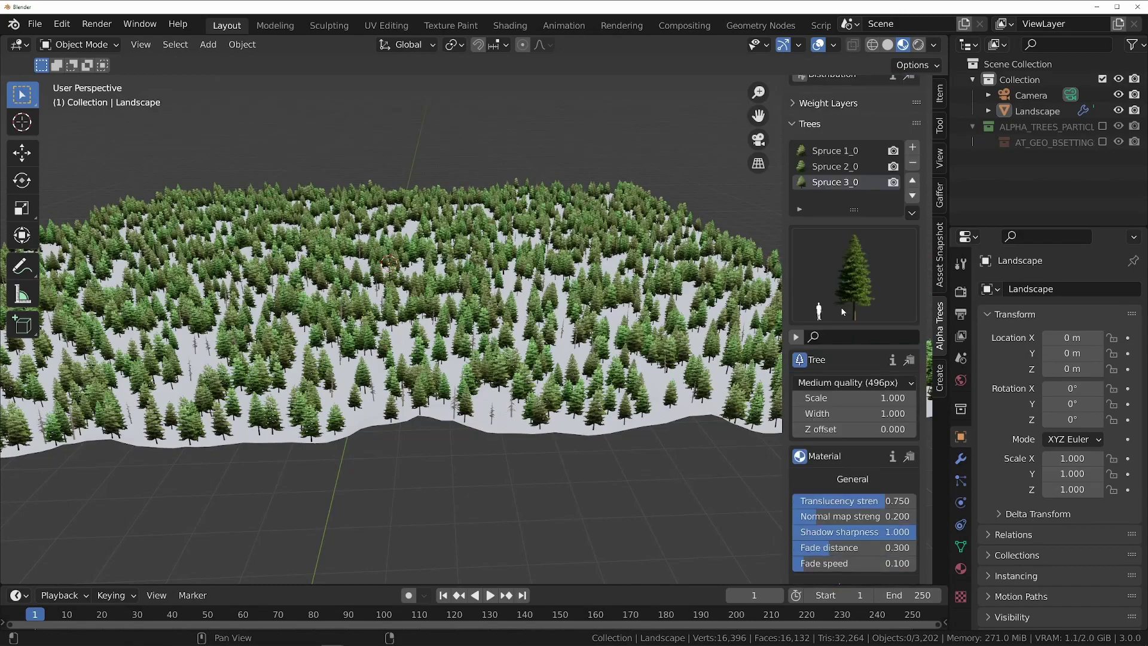
drag(826, 414, 929, 429)
right_click(826, 418)
right_click(826, 428)
middle_drag(502, 383, 516, 404)
- Add a second biome to the landscape and create new settings for it
scroll(833, 248, up, 12)
click(912, 97)
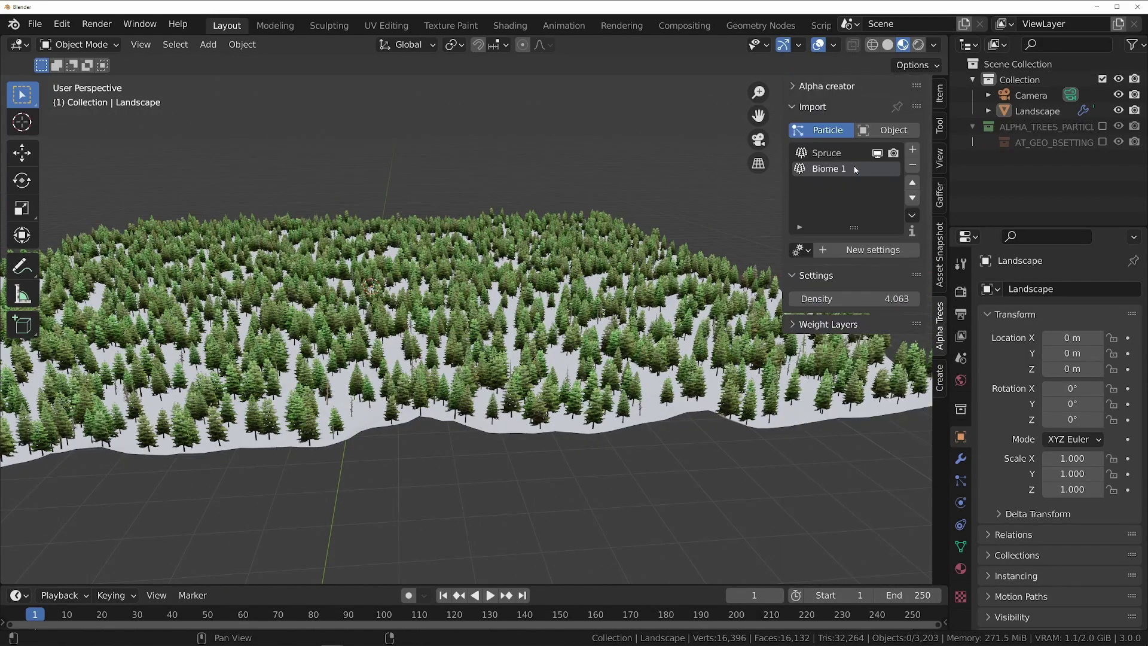
click(830, 253)
scroll(895, 234, down, 8)
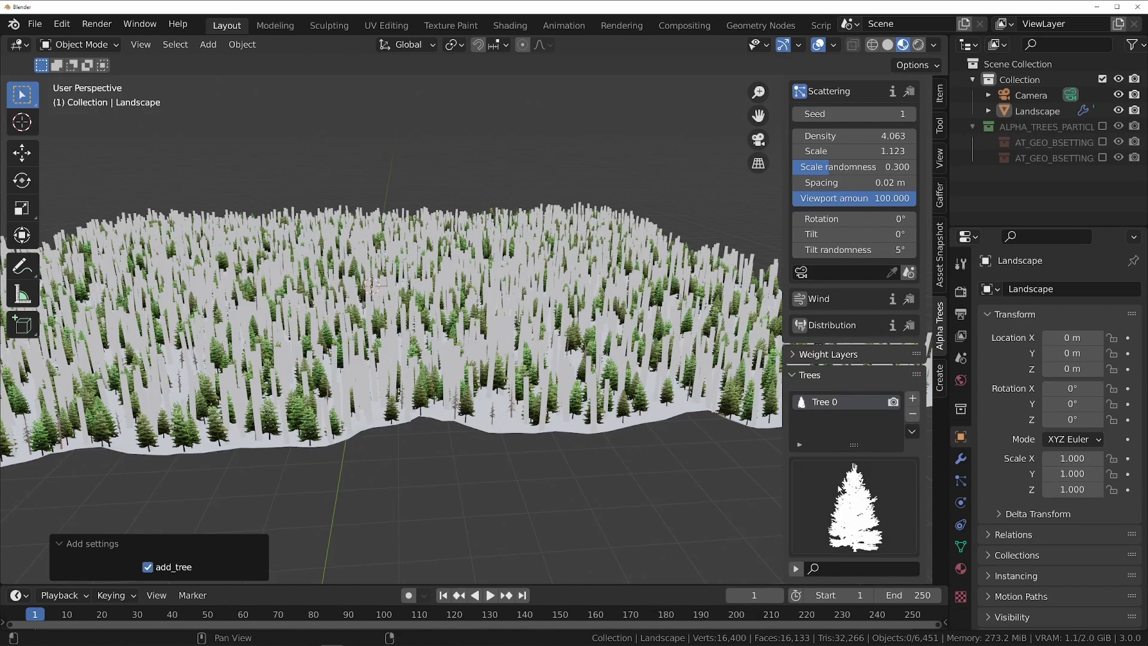
- Search the tree library for "pine" and set the new biome's first tree to Scots pine 1
click(842, 496)
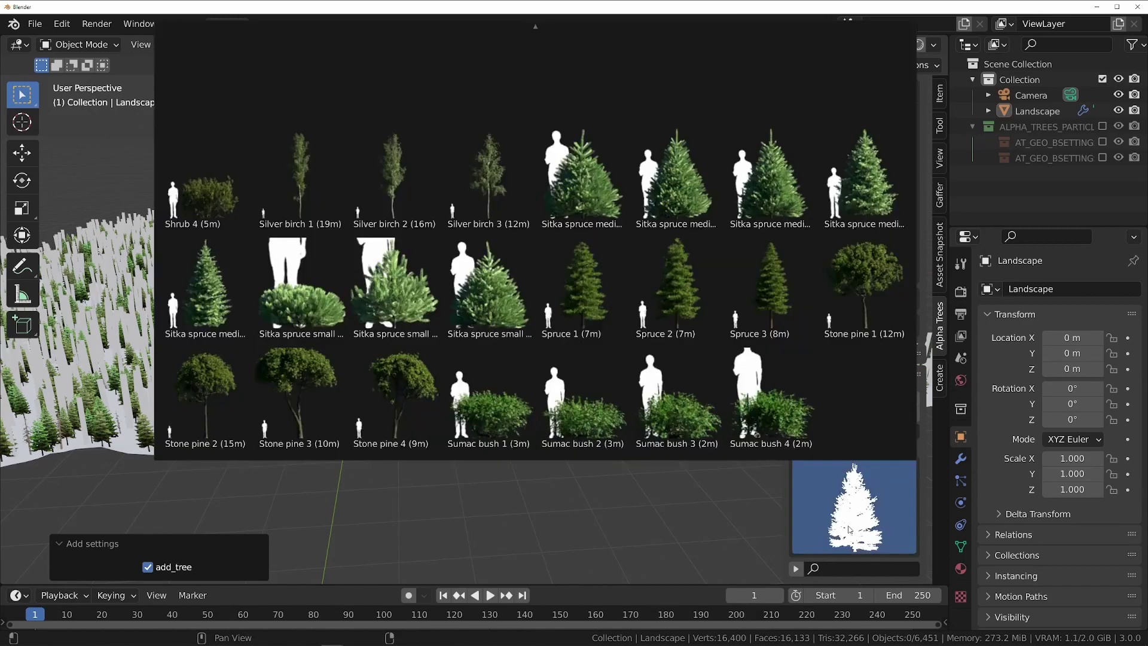
scroll(805, 418, up, 10)
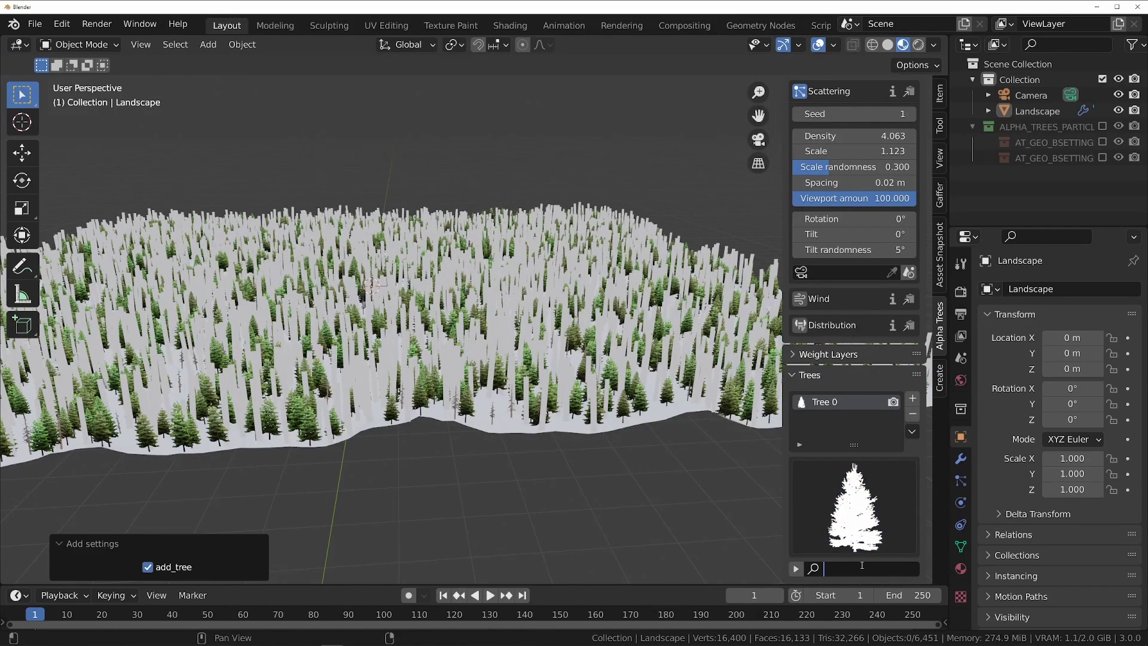
click(870, 472)
scroll(604, 414, up, 2)
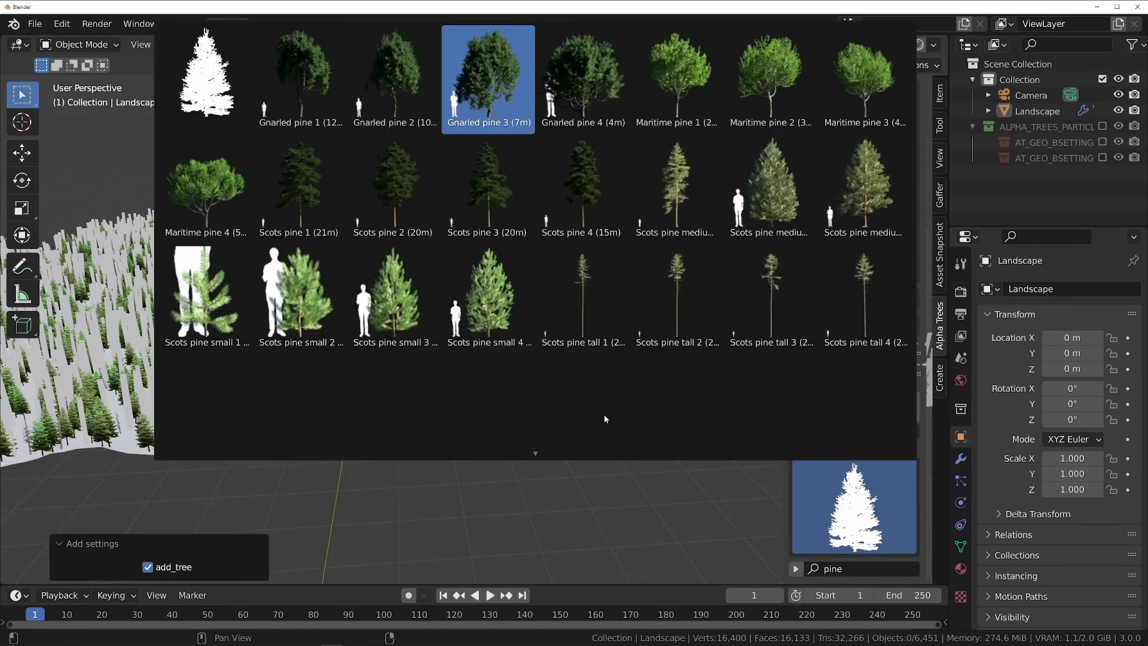
click(330, 212)
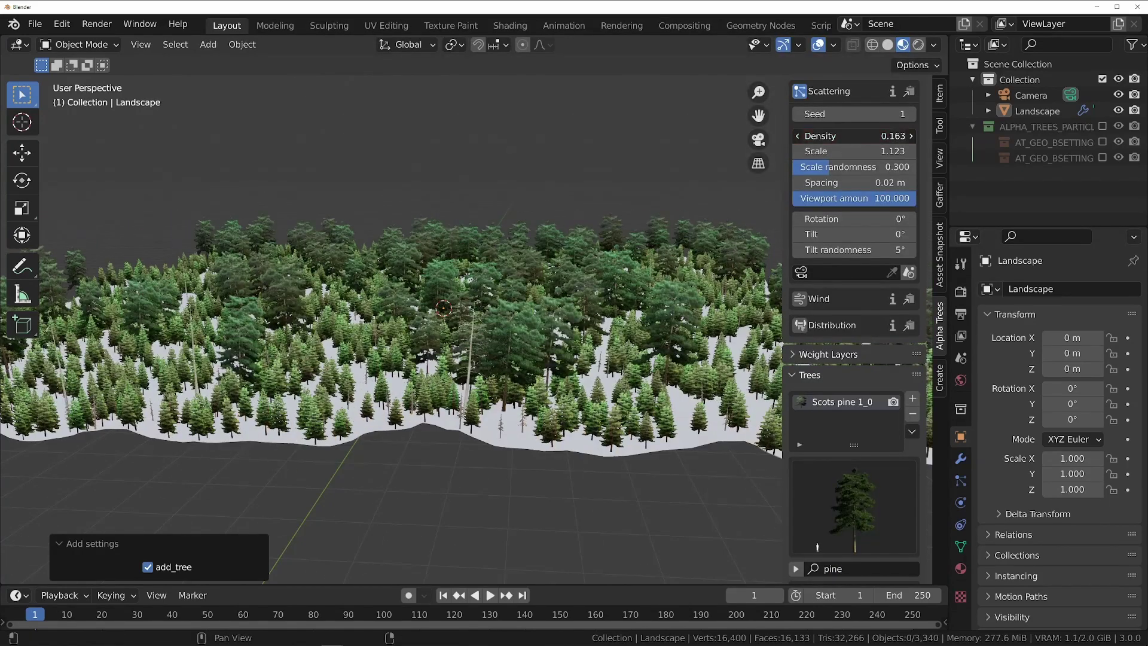
- Add three more trees to the pine biome: Scots pine 2, Scots pine 3 and Scots pine 4
click(912, 398)
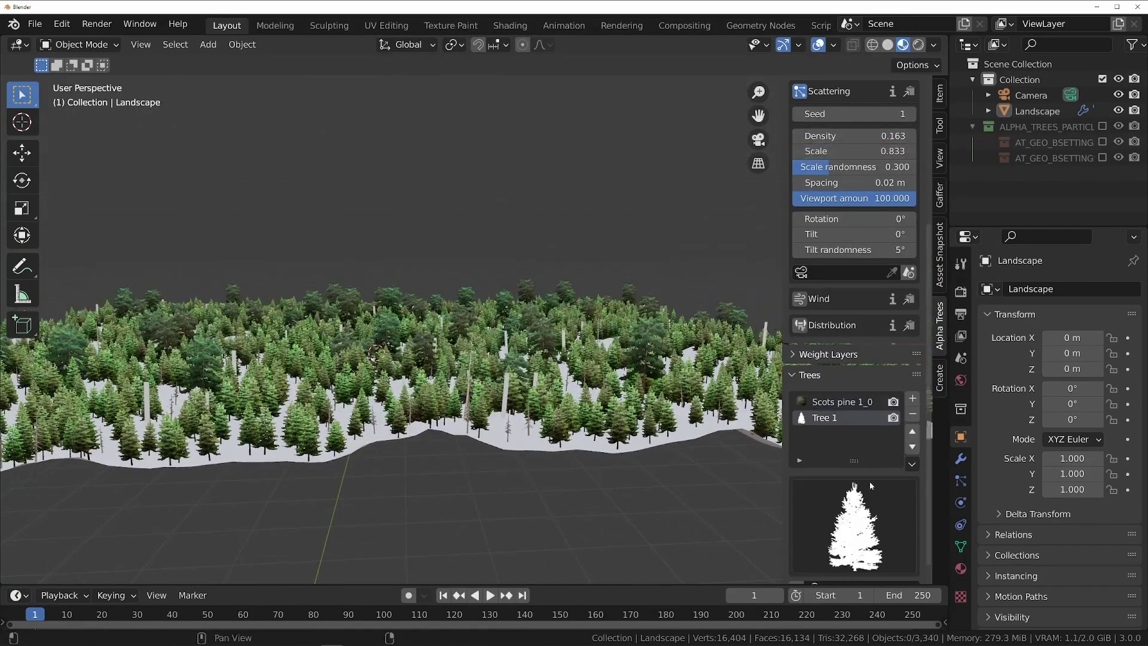
click(854, 523)
click(400, 208)
click(912, 398)
click(854, 523)
click(488, 203)
click(912, 398)
click(854, 523)
click(581, 203)
middle_drag(503, 349, 454, 350)
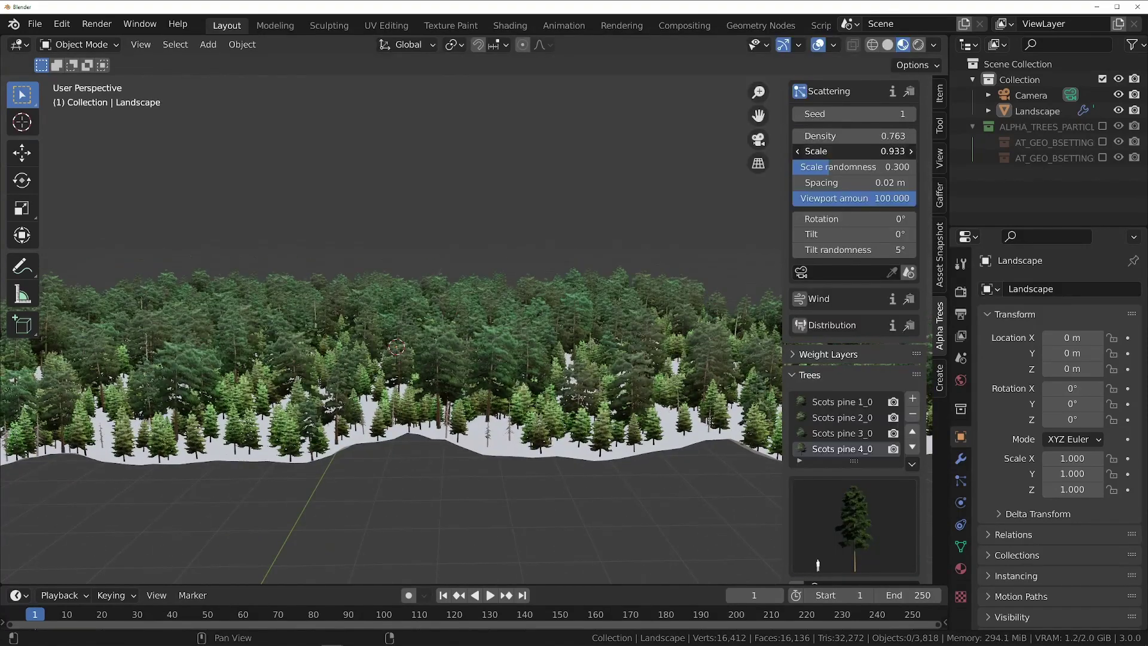
- Change the leaves colour of Scots pine 4 to a brighter, more saturated green
scroll(844, 226, down, 10)
scroll(843, 223, down, 4)
click(880, 428)
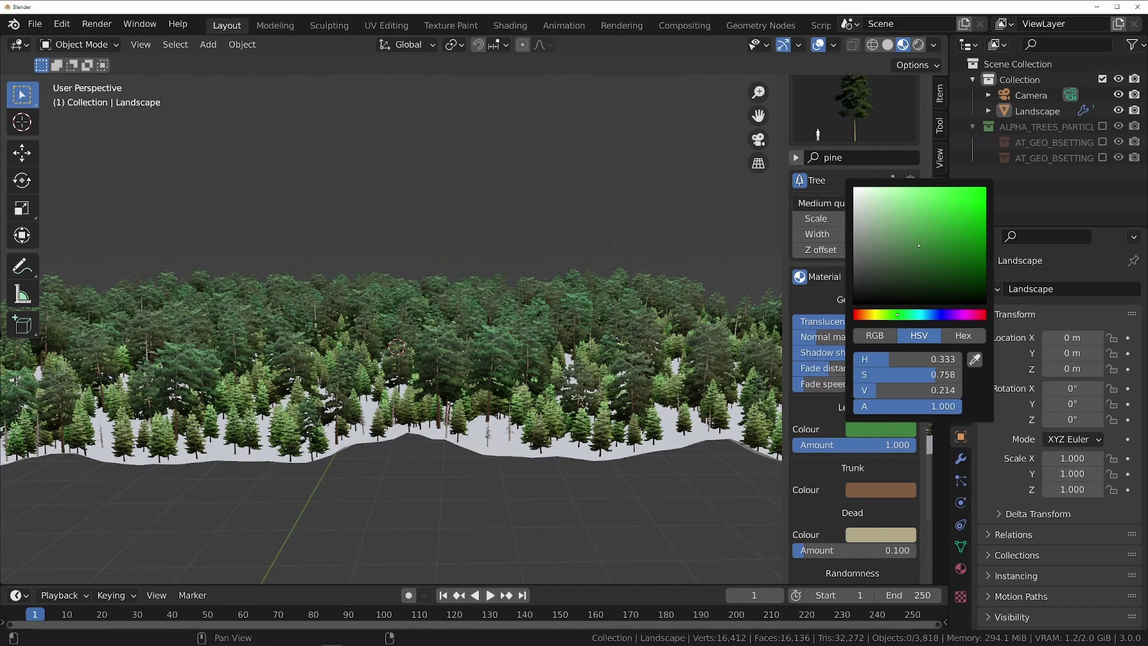
drag(919, 242, 918, 234)
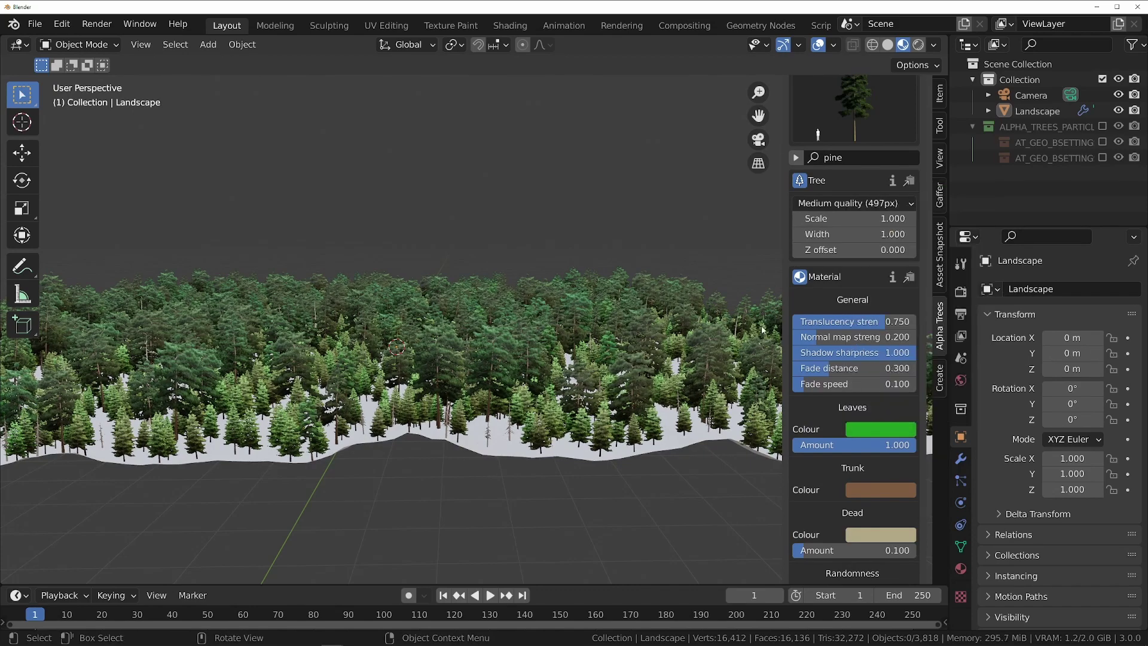
middle_drag(658, 334, 631, 335)
- Copy all material settings from Scots pine 4 to Scots pine 1, 2 and 3, leaving out the spruces
click(908, 277)
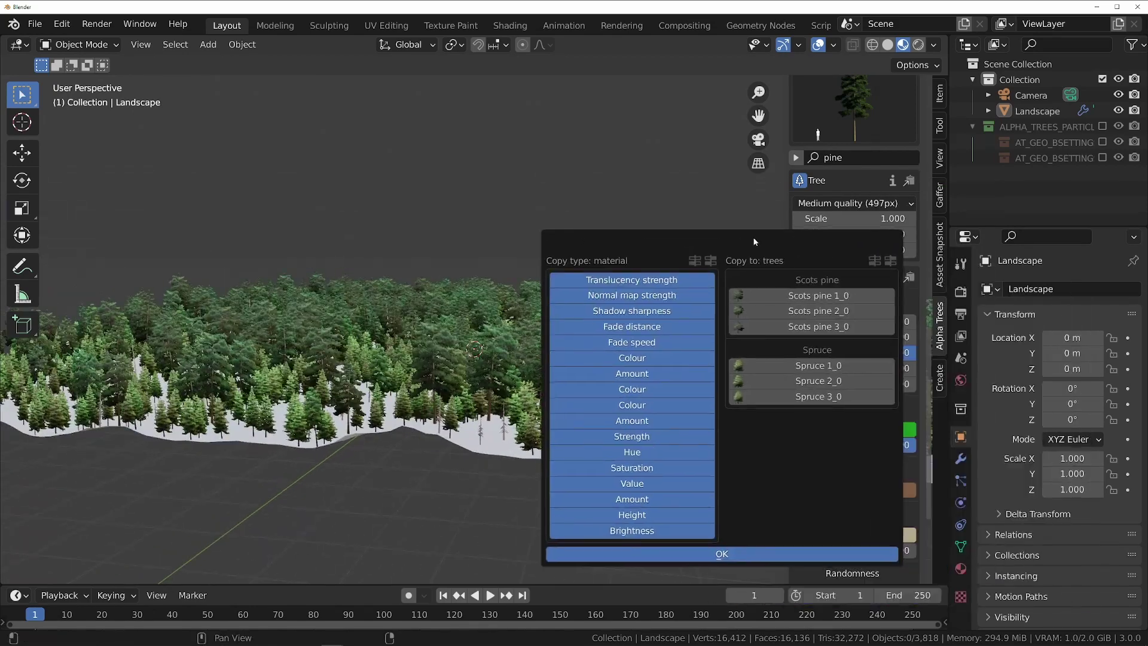
drag(810, 297, 810, 327)
click(762, 554)
middle_drag(761, 554, 687, 554)
- Soften the Scots pine 4 leaves colour to about 0.818 saturation and 0.318 value, and copy the material to the other Scots pines again
click(896, 429)
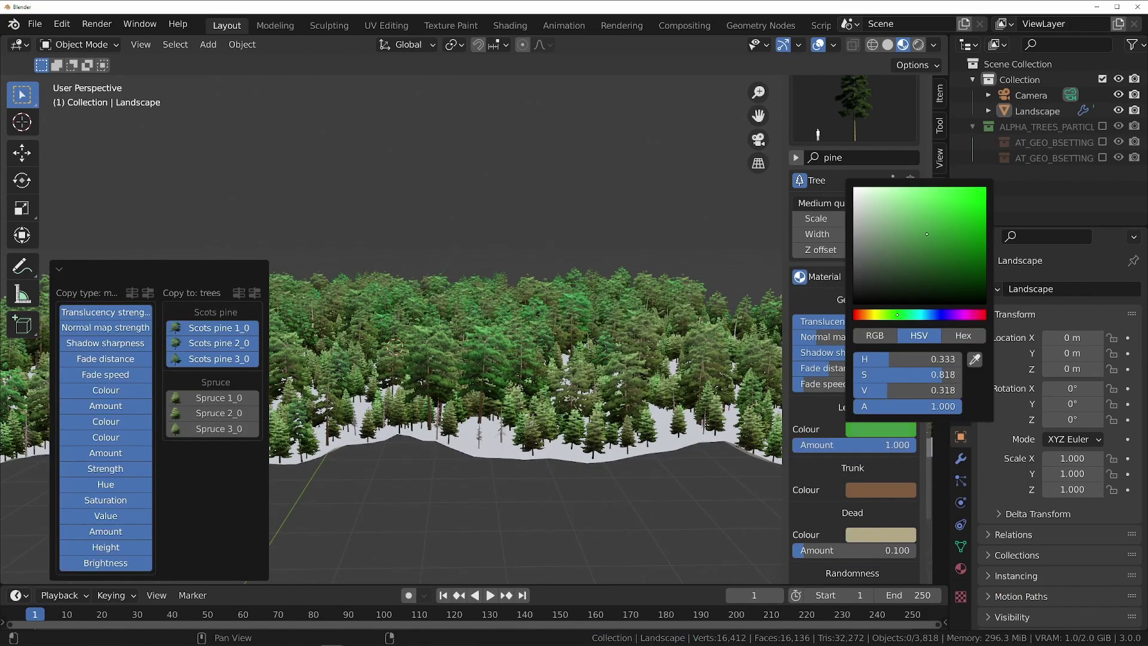
click(909, 277)
click(859, 594)
scroll(491, 393, down, 3)
middle_drag(487, 399, 531, 418)
key(Caps_Lock)
- Add a third biome to the landscape and create new settings for it
scroll(522, 389, up, 3)
scroll(861, 183, up, 15)
click(914, 150)
click(869, 250)
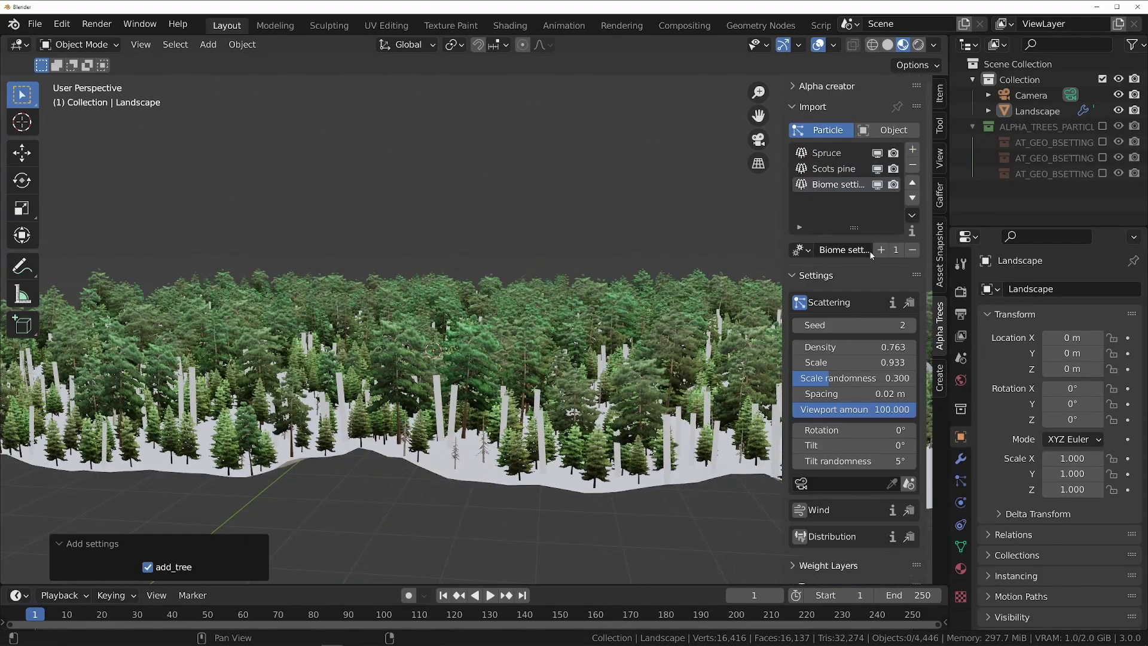
- Search the tree library for "shrub" and set the third biome's first tree to Boxwood bush 1
scroll(850, 324, down, 8)
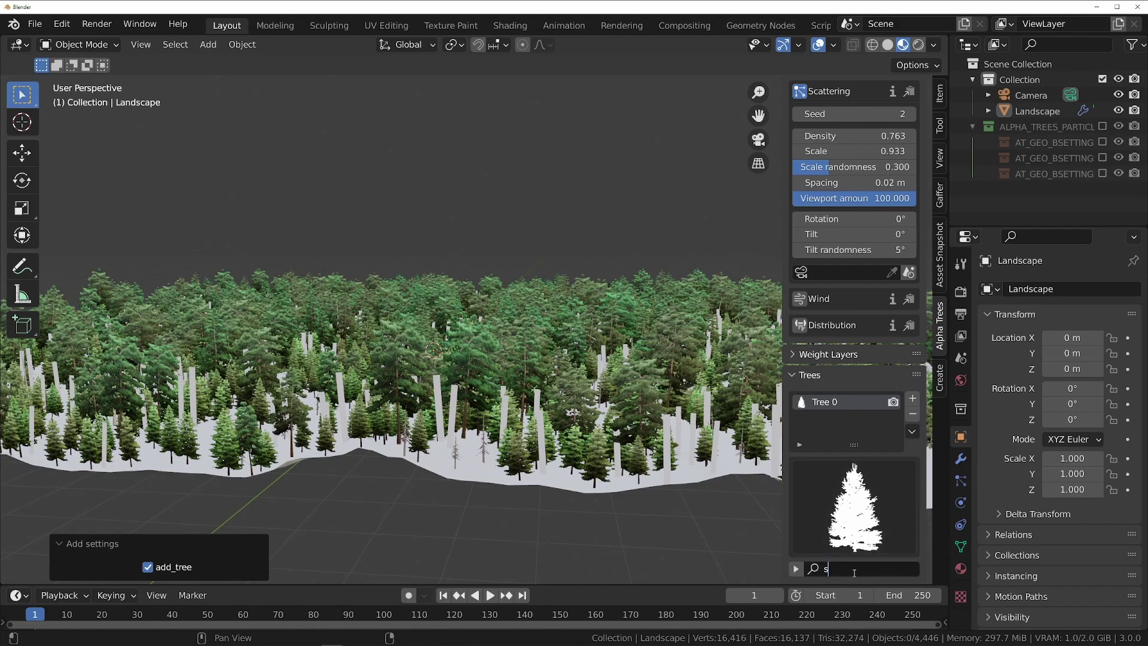
click(873, 507)
scroll(394, 120, up, 2)
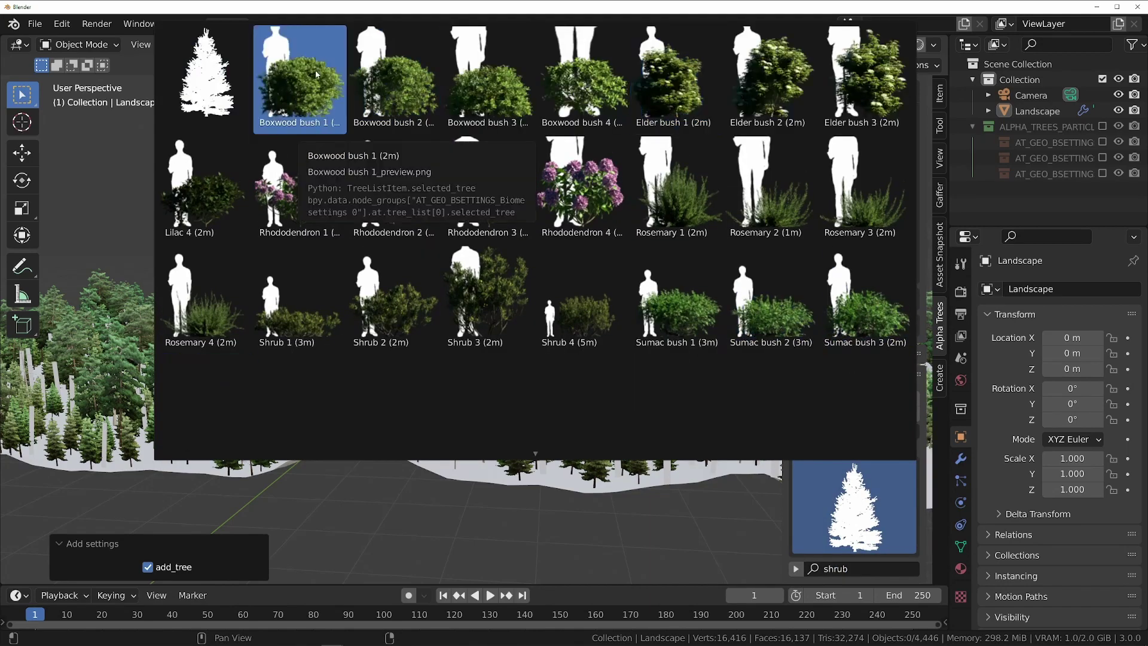
click(303, 90)
scroll(795, 407, down, 6)
scroll(837, 402, up, 15)
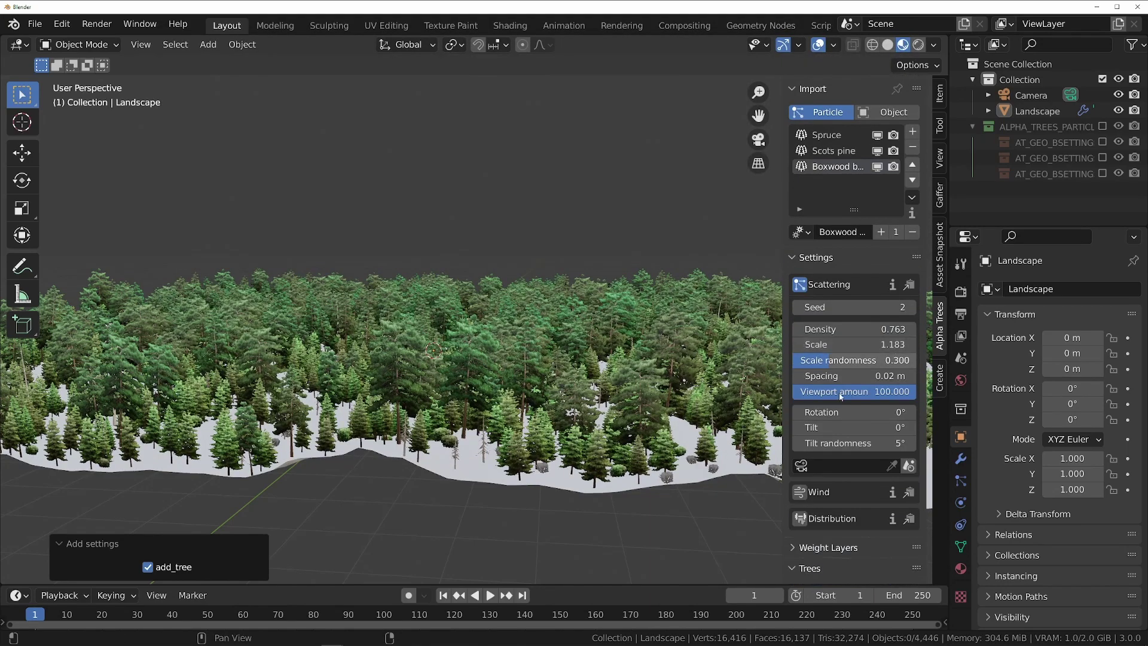
- Multi-add Boxwood bush 2, 3 and 4 to the boxwood biome, filtering the library by "shrub"
scroll(849, 466, down, 20)
scroll(861, 534, up, 5)
click(912, 265)
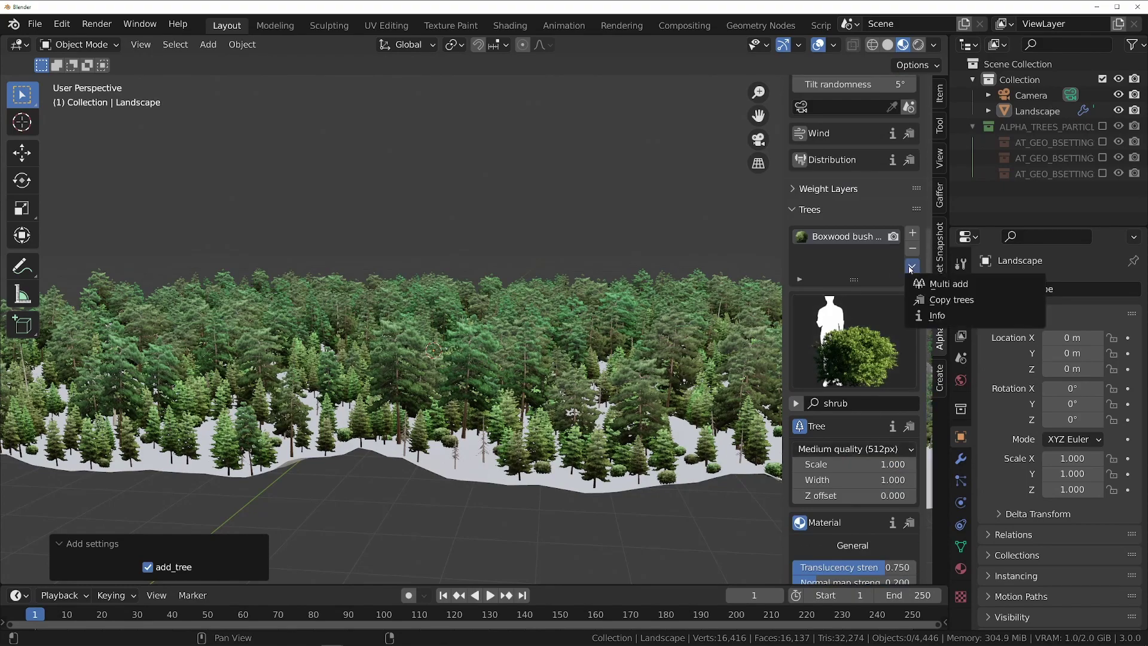
click(924, 286)
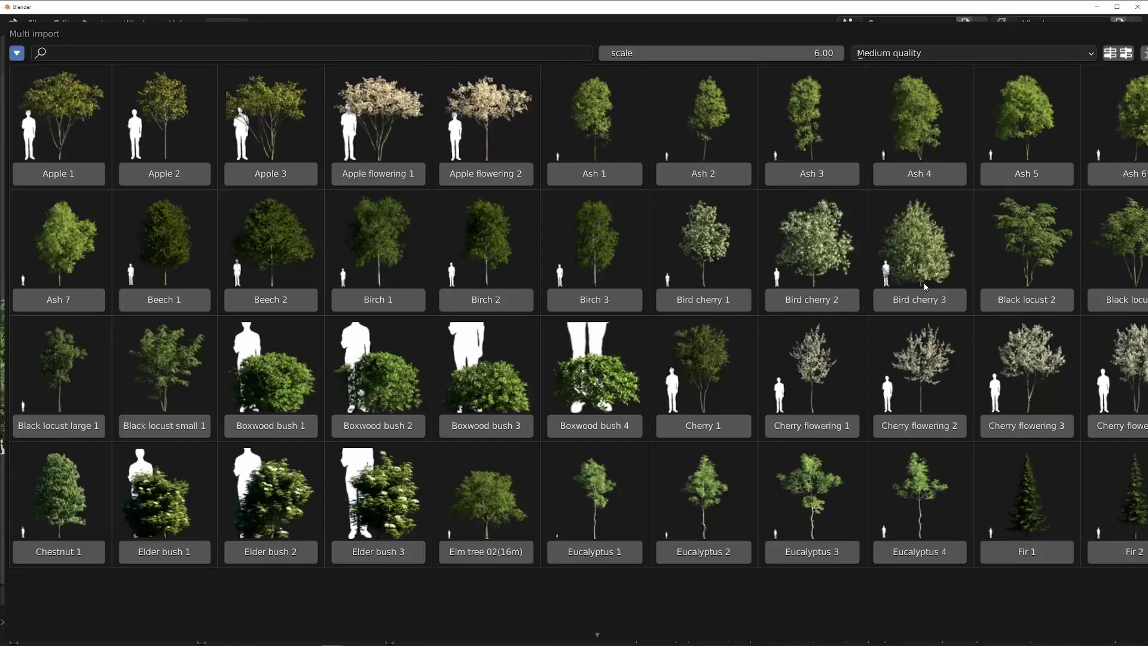
click(456, 52)
key(Return)
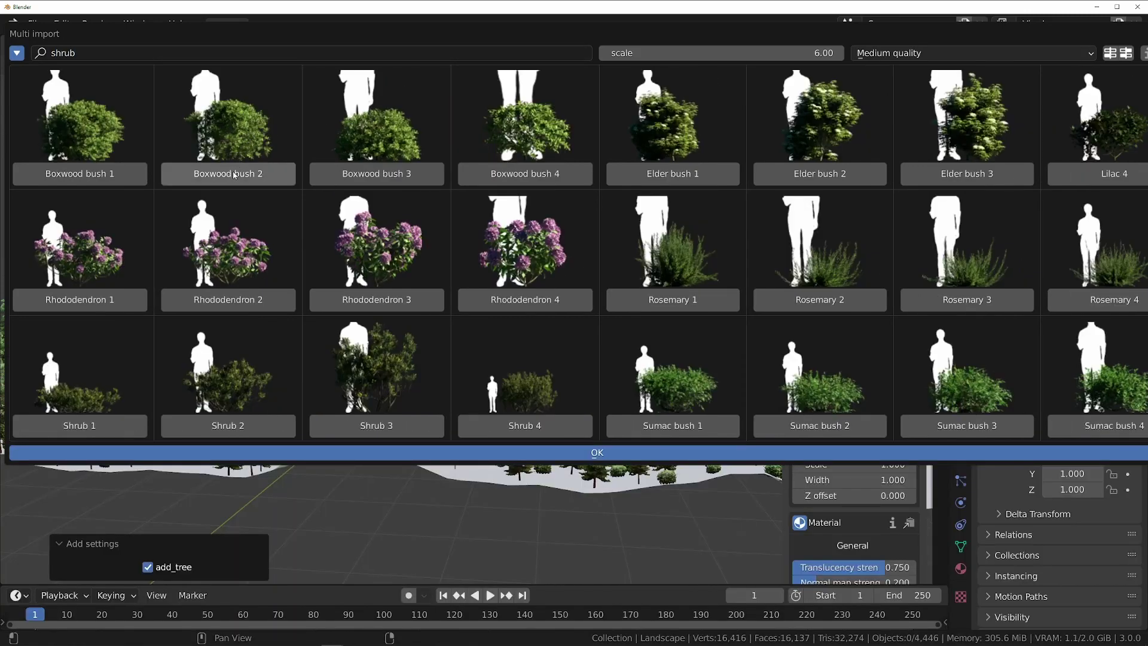
drag(322, 179, 548, 179)
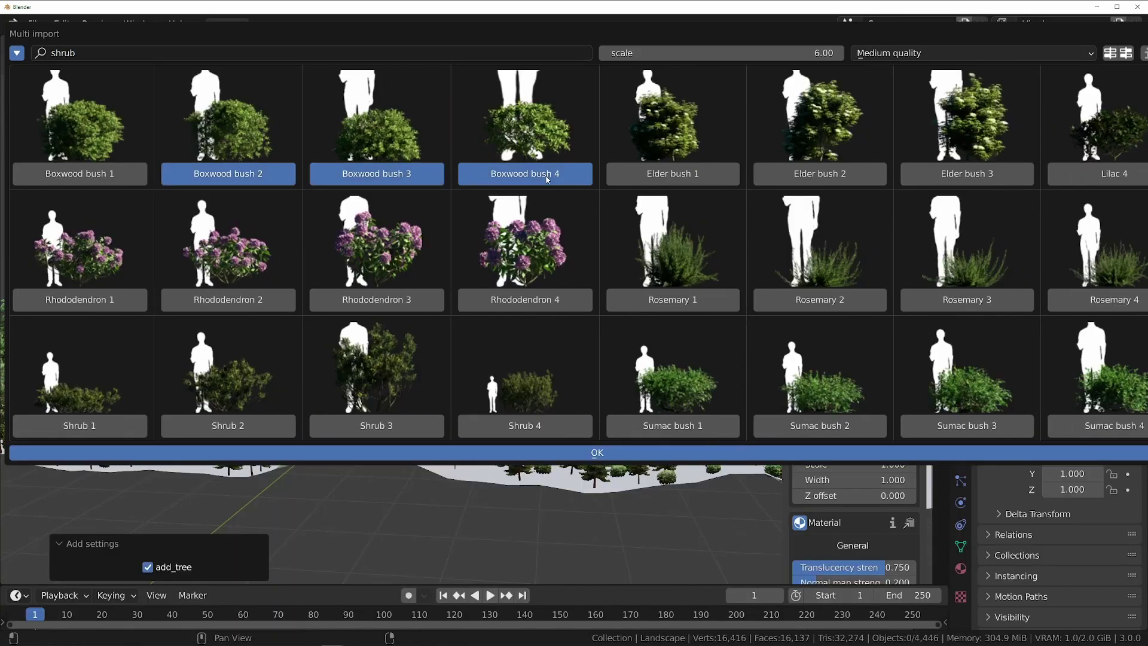
click(626, 451)
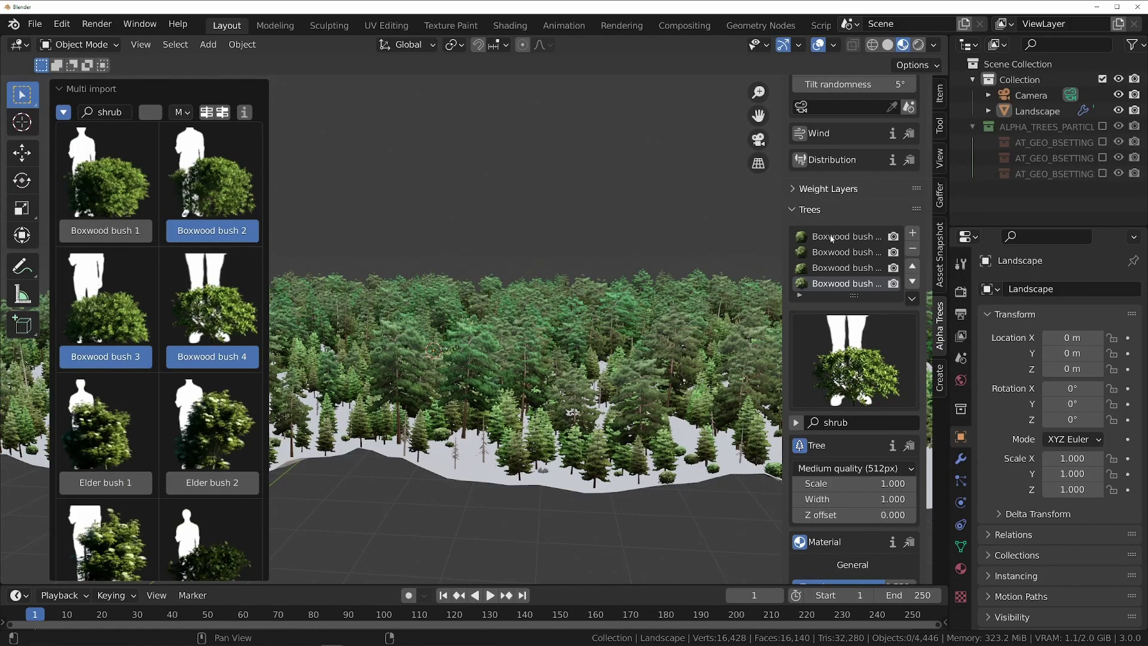
- Increase the boxwood bush biome's scattering density to 27
scroll(838, 234, up, 10)
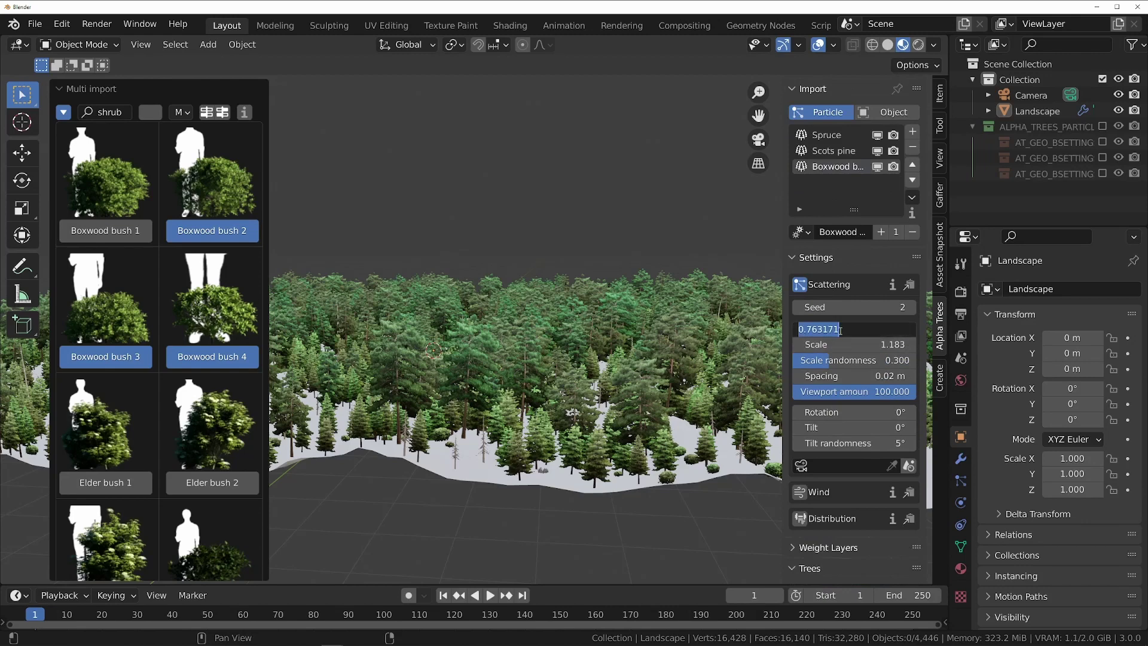
key(Return)
mouse_move(840, 331)
mouse_down()
mouse_move(888, 331)
mouse_move(852, 329)
mouse_up()
middle_drag(526, 359, 562, 344)
click(153, 92)
middle_drag(382, 287, 430, 311)
scroll(845, 169, up, 1)
click(846, 169)
scroll(855, 197, down, 2)
drag(837, 324, 878, 324)
middle_drag(597, 313, 475, 330)
- Add a fourth biome to the landscape and create new settings for it
click(912, 96)
click(861, 250)
scroll(861, 275, down, 6)
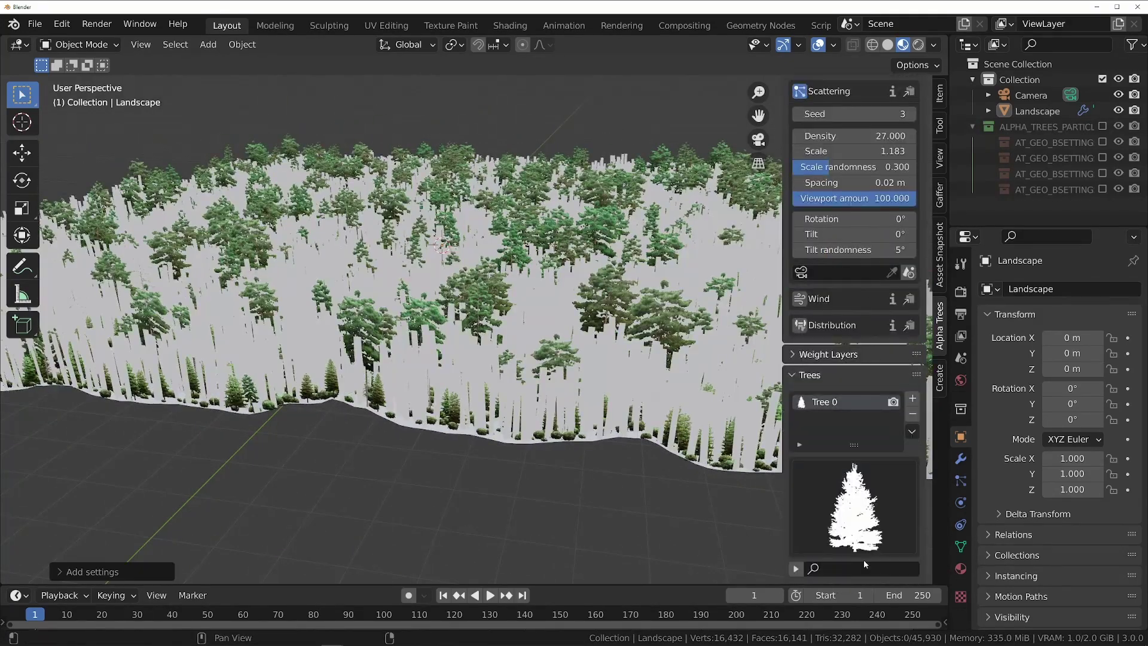
- Multi-add Rhododendron 1, 2, 3 and 4 to the fourth biome
scroll(866, 487, up, 3)
click(912, 554)
click(939, 574)
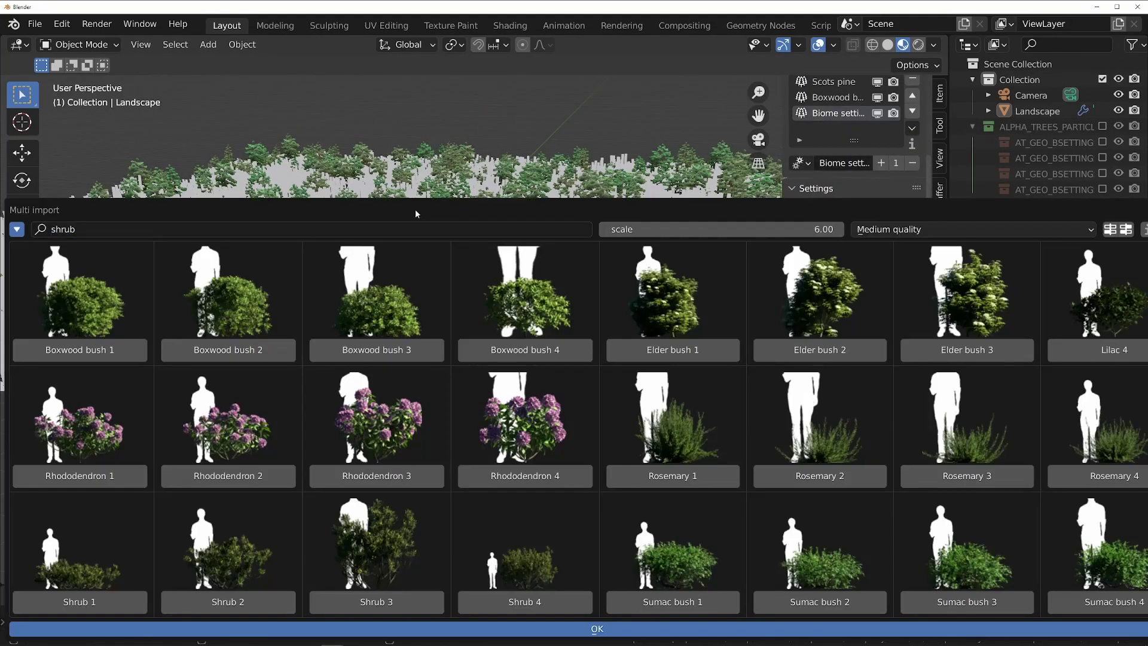
drag(81, 477, 510, 478)
click(485, 628)
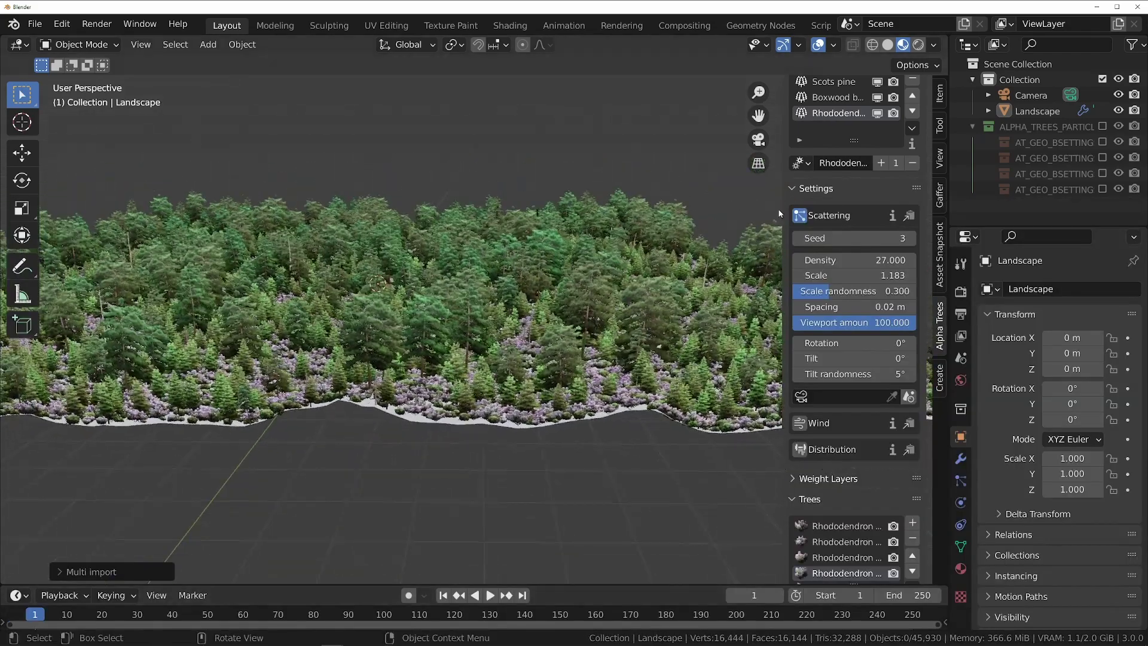
- Reduce the rhododendron biome's scattering density to 2.4 and its scale to about 1.013
click(910, 260)
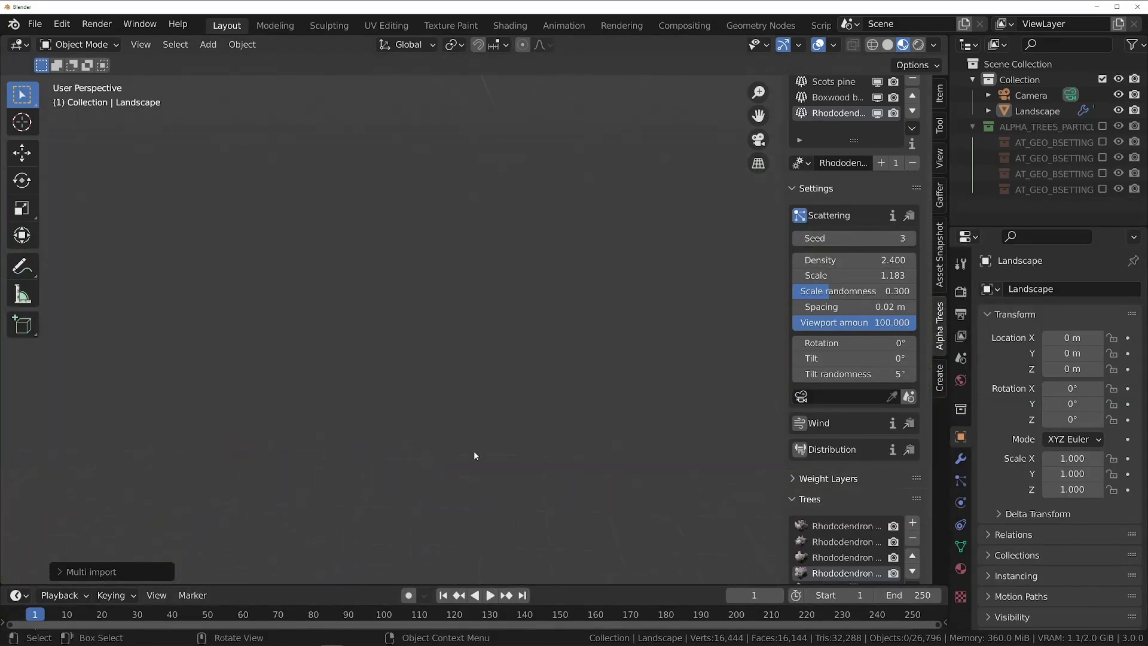
scroll(478, 419, up, 3)
scroll(470, 360, up, 3)
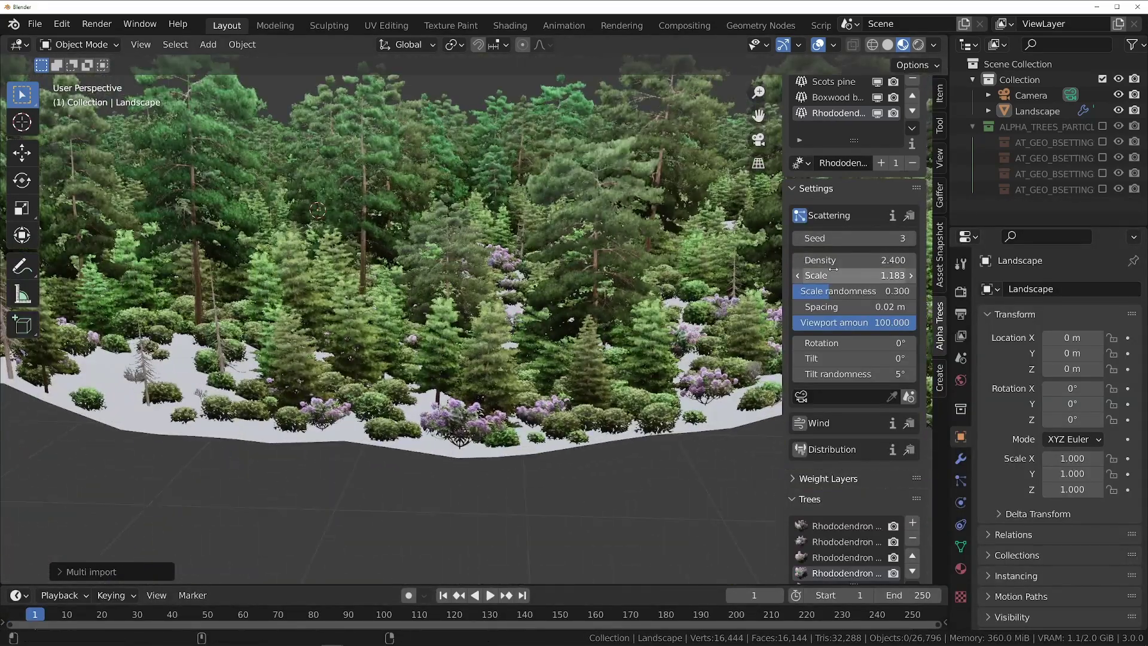
drag(854, 275, 830, 275)
scroll(454, 353, down, 7)
middle_drag(412, 353, 445, 361)
scroll(443, 363, up, 3)
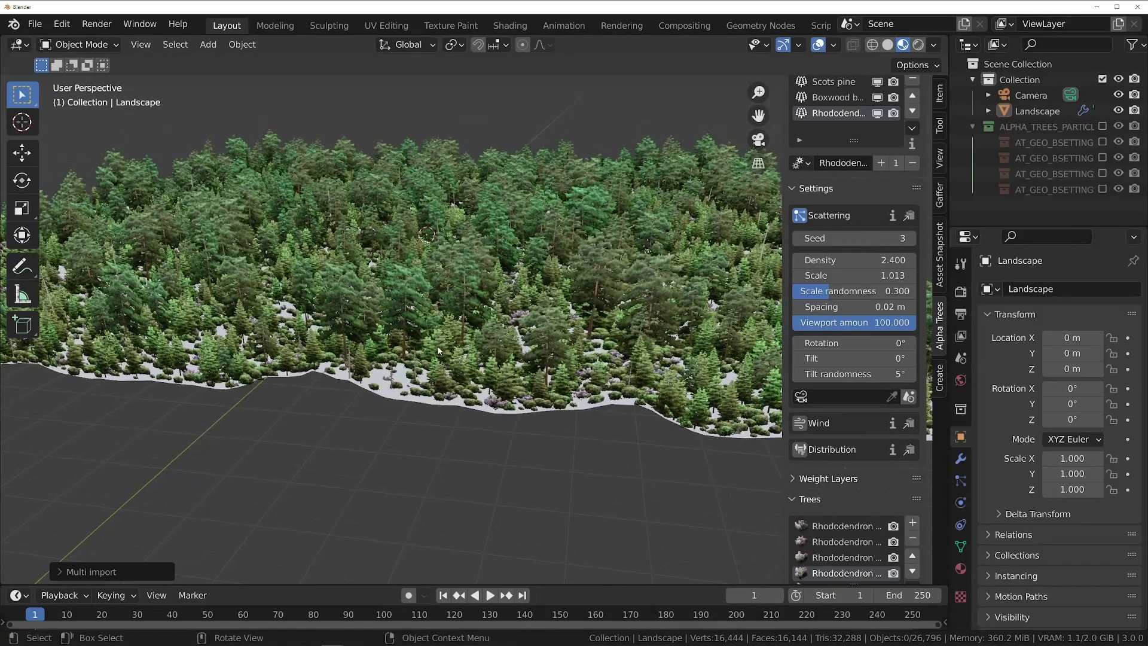
- Look through the camera and make the rhododendron biome's scattering use the scene camera
key(KP_0)
key(shift+grave)
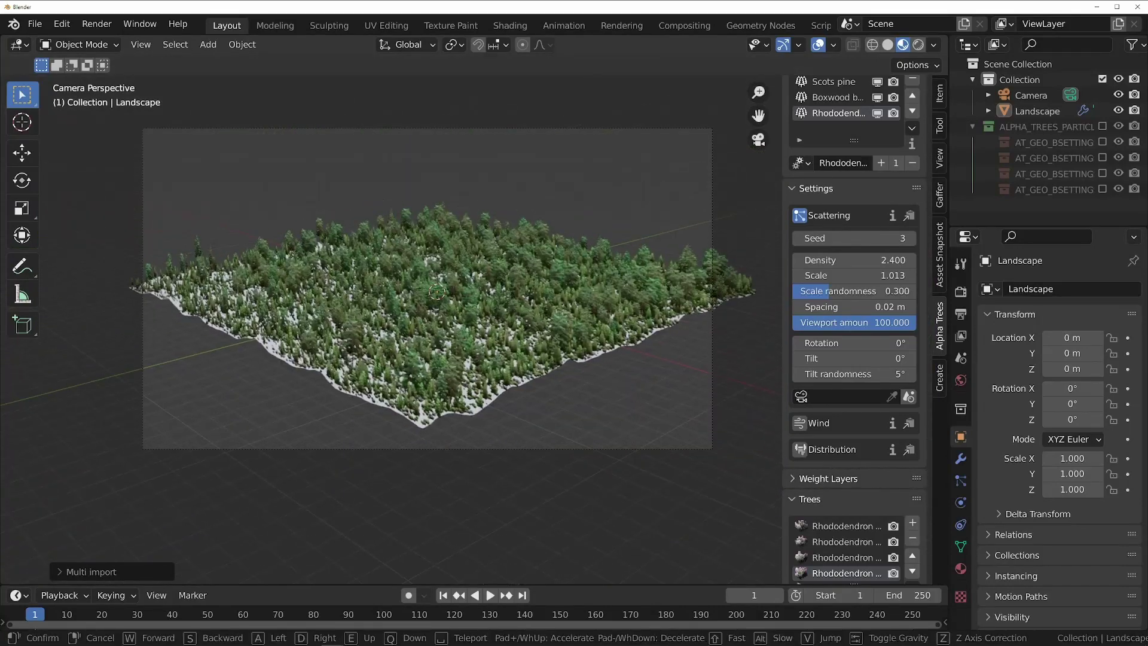
click(475, 323)
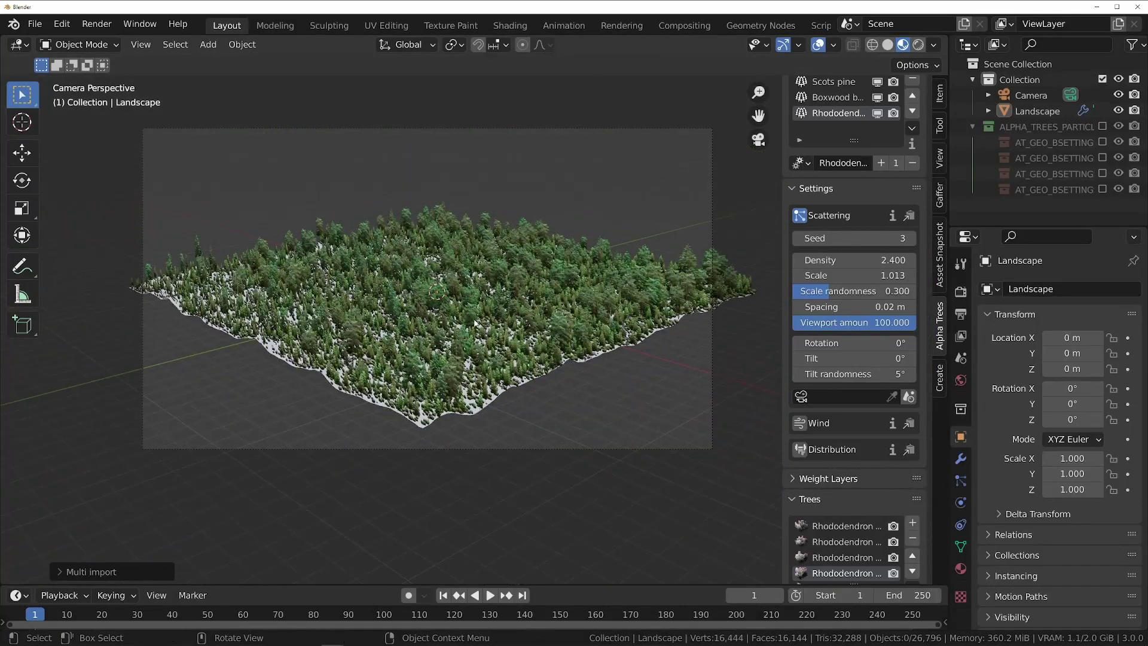
click(908, 397)
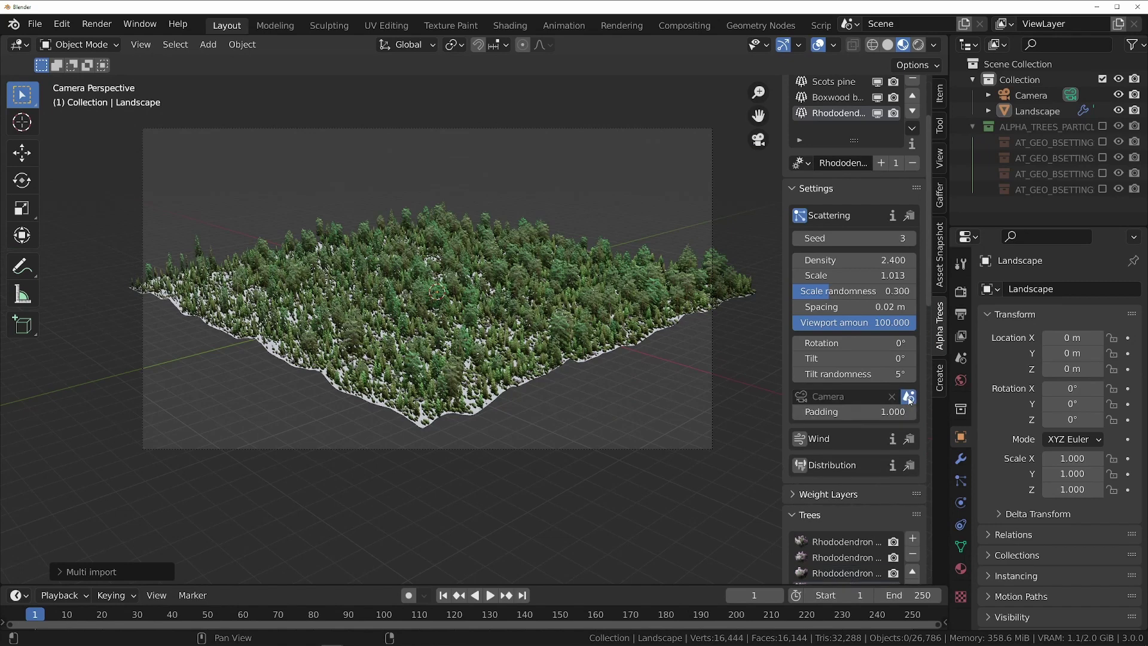
- Copy only the Use scene camera scattering setting to the Boxwood bush, Scots pine and Spruce biome settings
click(910, 217)
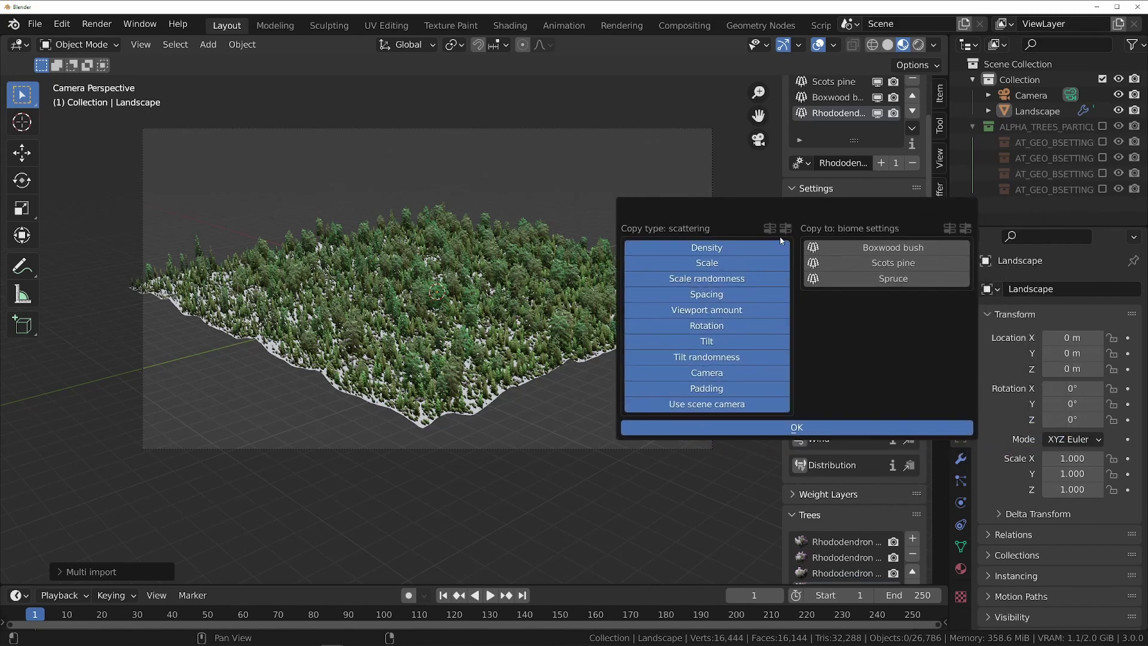
click(784, 228)
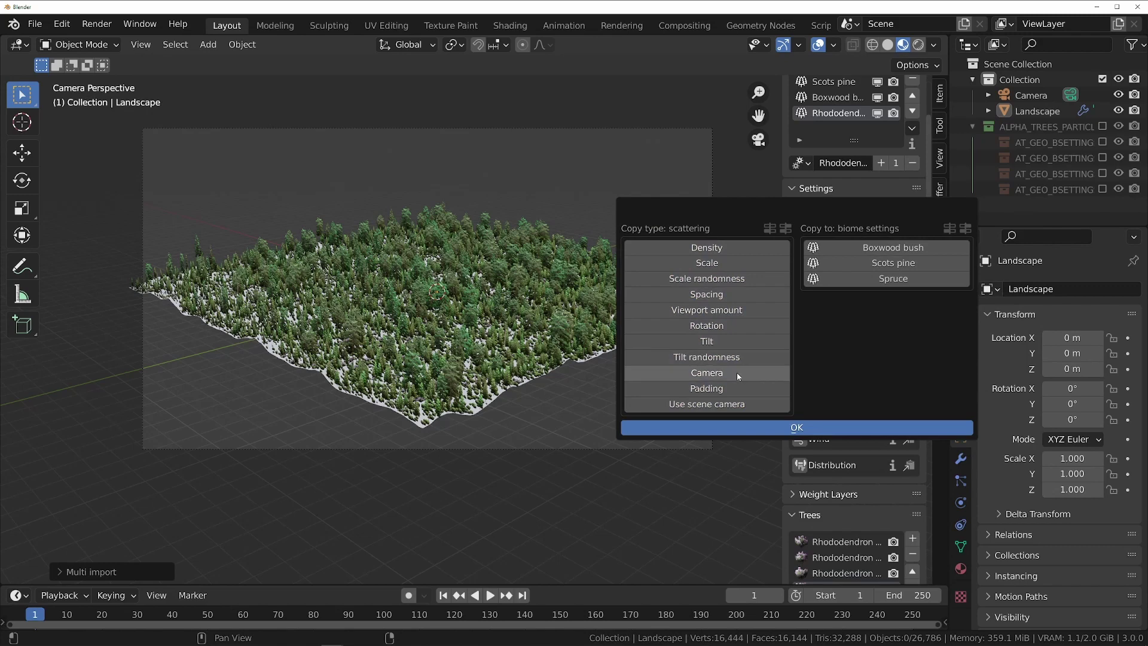
click(888, 247)
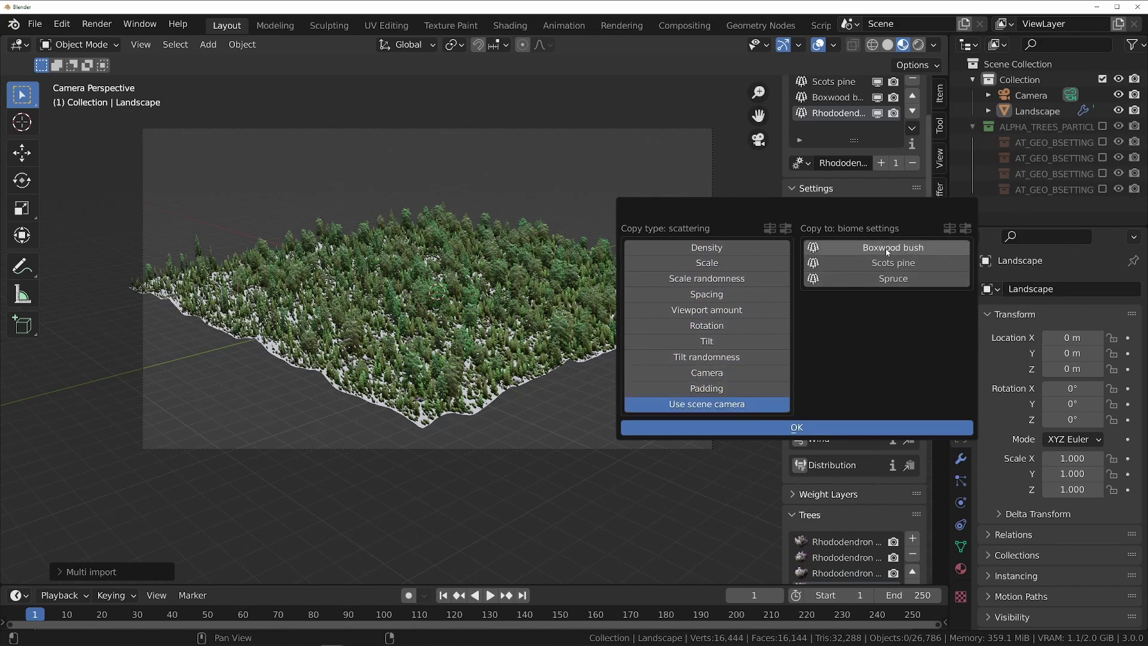
click(888, 263)
click(886, 278)
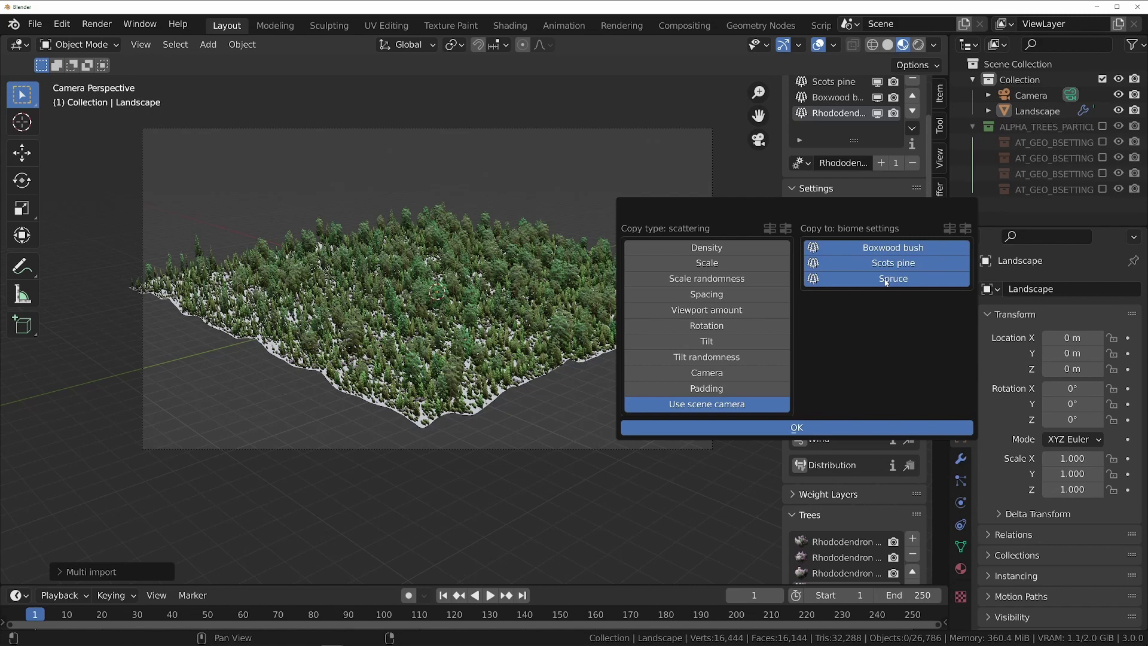
click(850, 426)
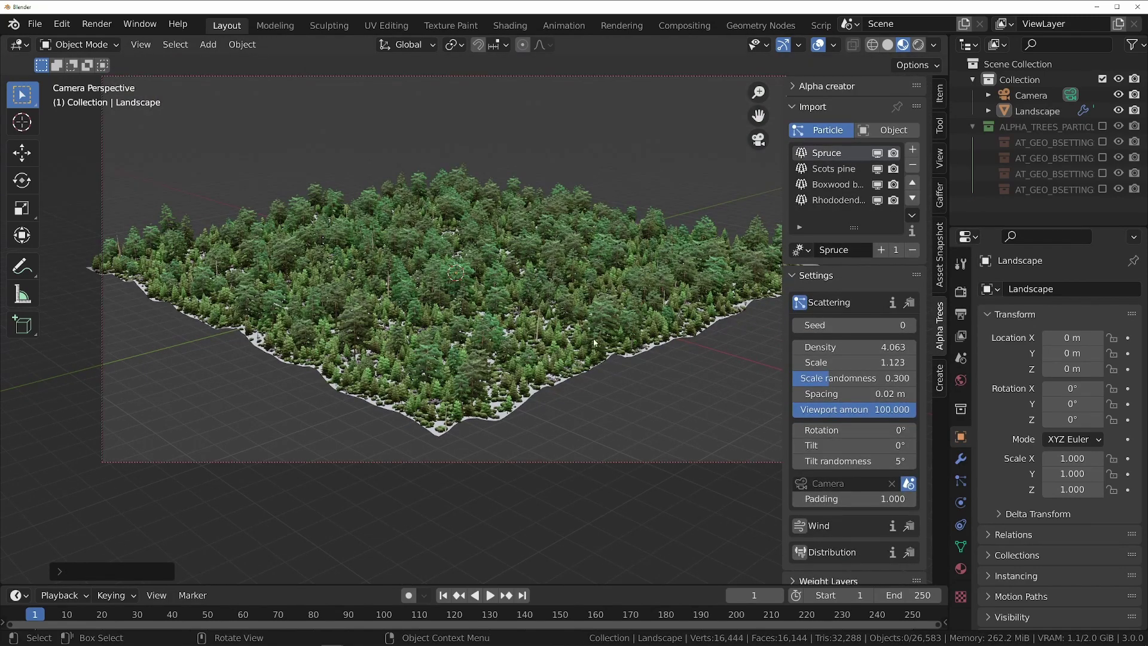
- Change the landscape material's base color to a darker brown
middle_drag(593, 341, 399, 321)
scroll(569, 311, up, 3)
scroll(496, 360, up, 8)
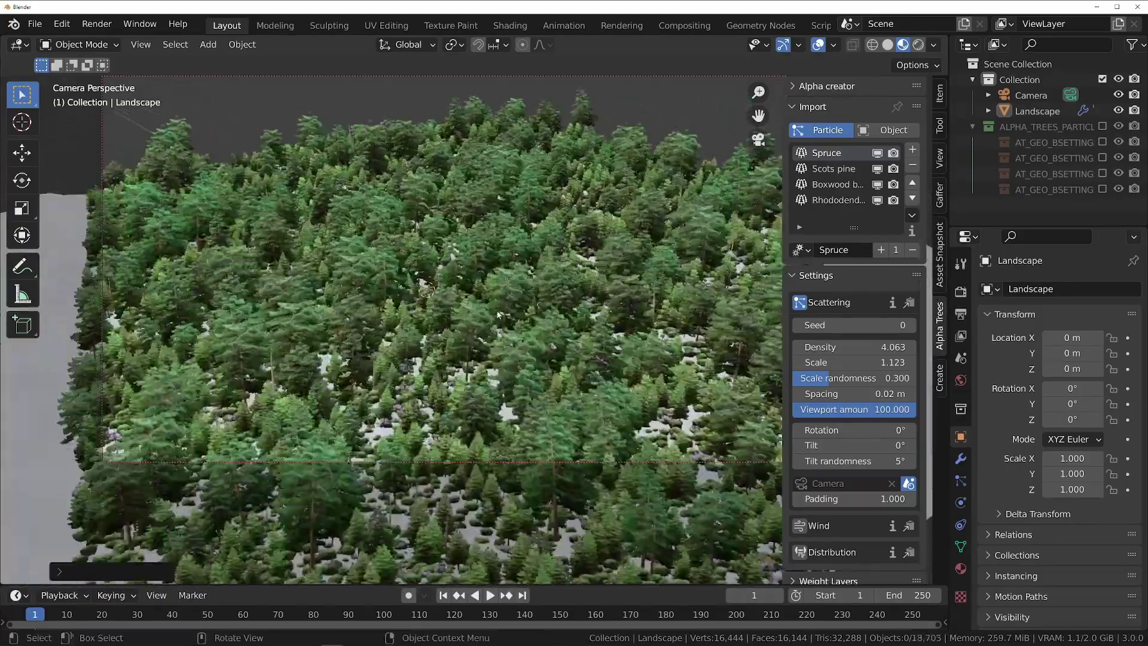
scroll(376, 363, down, 8)
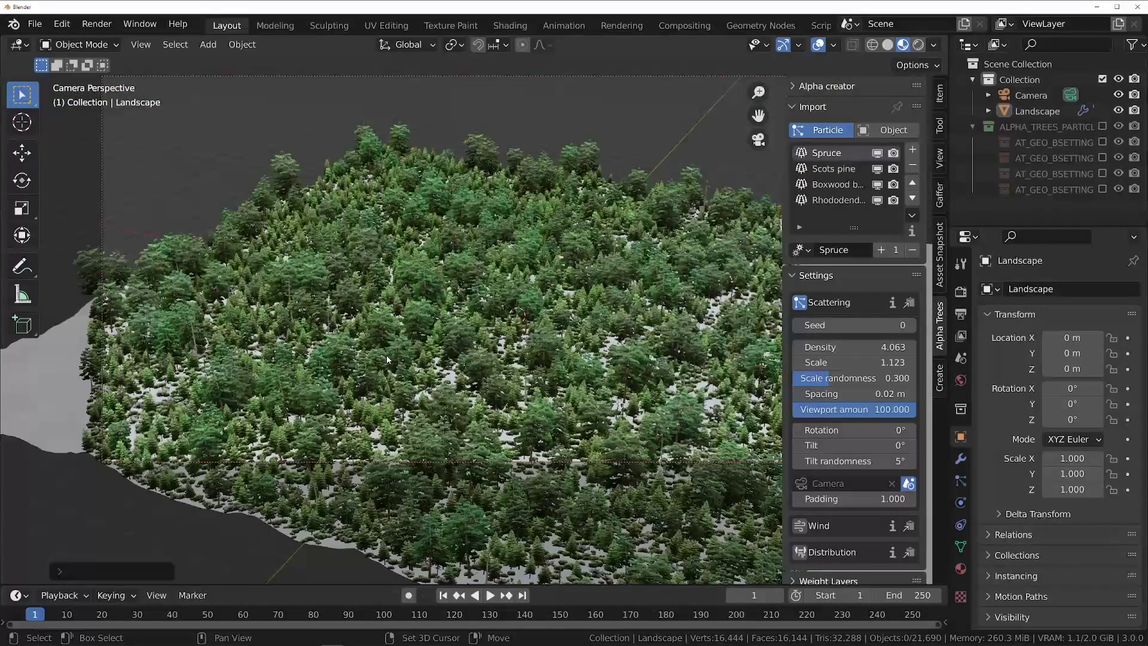
mouse_move(386, 355)
middle_down()
mouse_move(532, 313)
mouse_move(464, 294)
mouse_move(532, 291)
mouse_move(353, 293)
mouse_move(317, 315)
mouse_move(287, 305)
middle_up()
scroll(287, 305, up, 3)
click(960, 568)
click(1087, 517)
drag(1021, 402, 1027, 403)
drag(1046, 341, 1058, 364)
drag(1026, 402, 1010, 402)
- Add mapping nodes to the sunflowers_4k.hdr world texture, set their Z rotation to 128°, and render the image
scroll(1010, 520, down, 9)
mouse_move(474, 323)
middle_down()
mouse_move(418, 323)
mouse_move(474, 324)
middle_up()
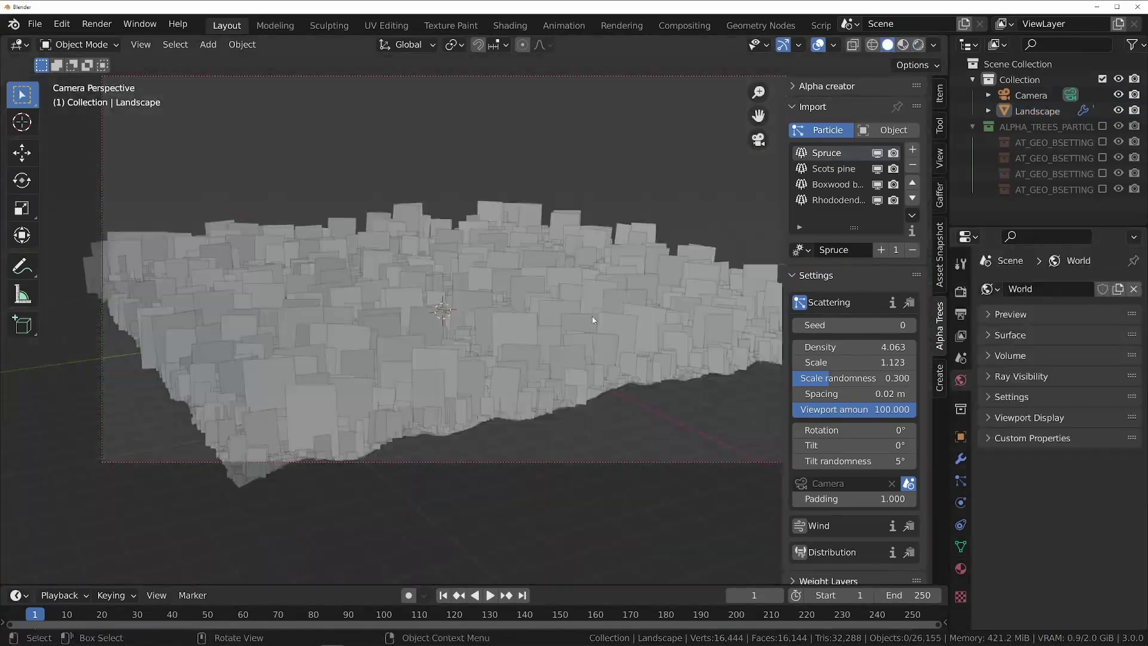
click(510, 25)
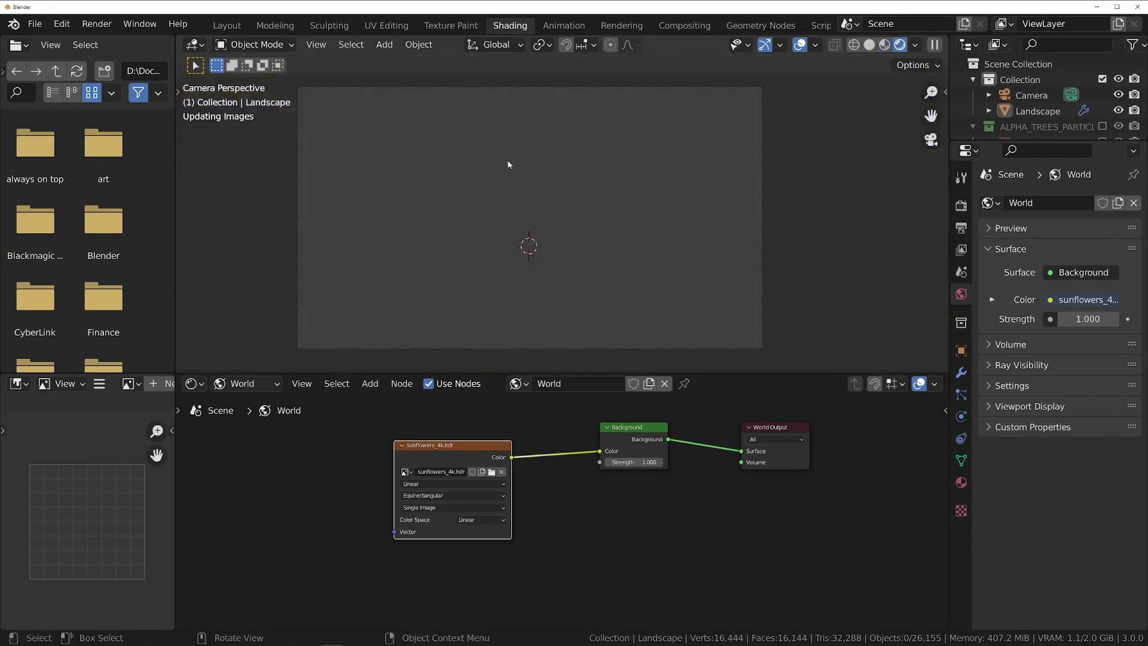
scroll(433, 496, down, 2)
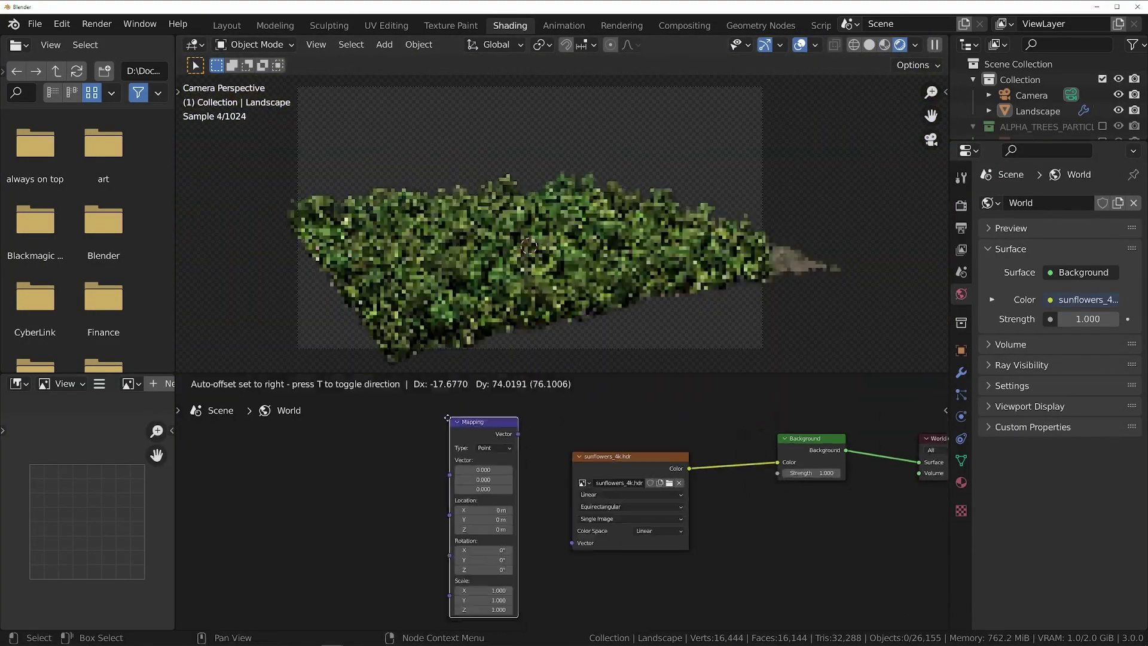
scroll(433, 497, up, 2)
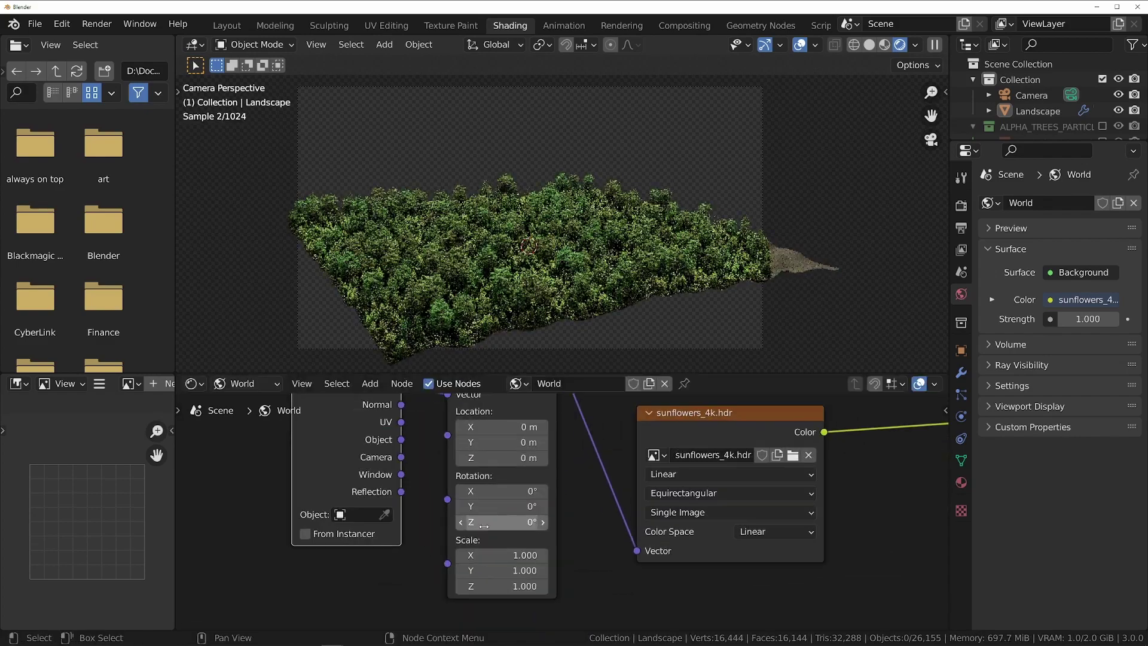
drag(502, 522, 562, 521)
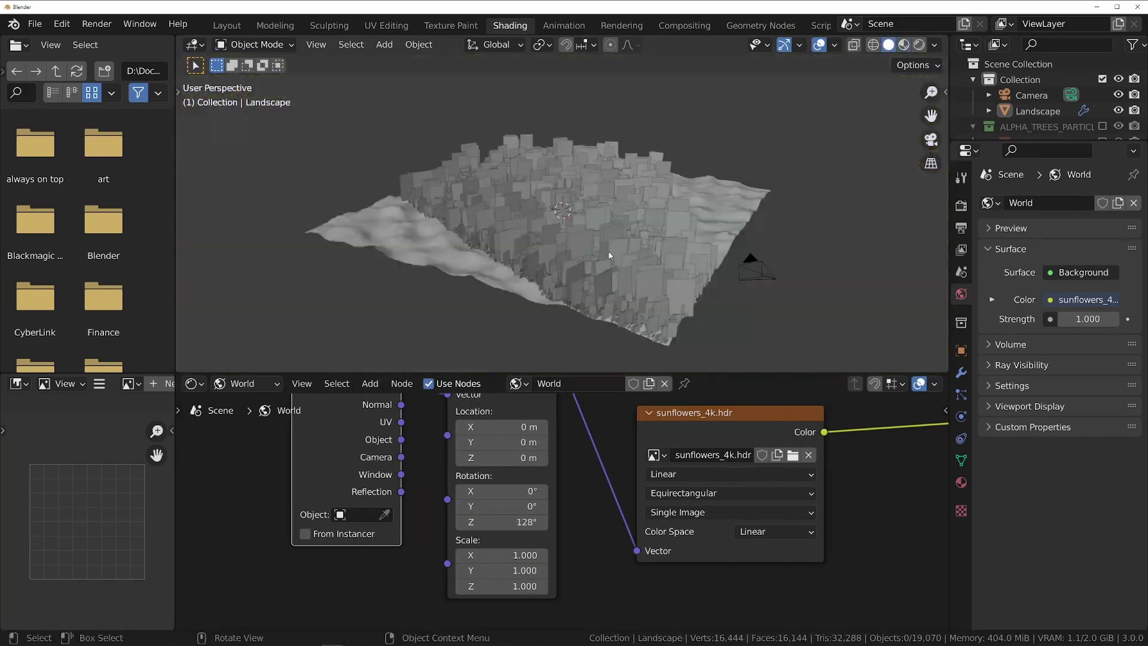
key(F12)
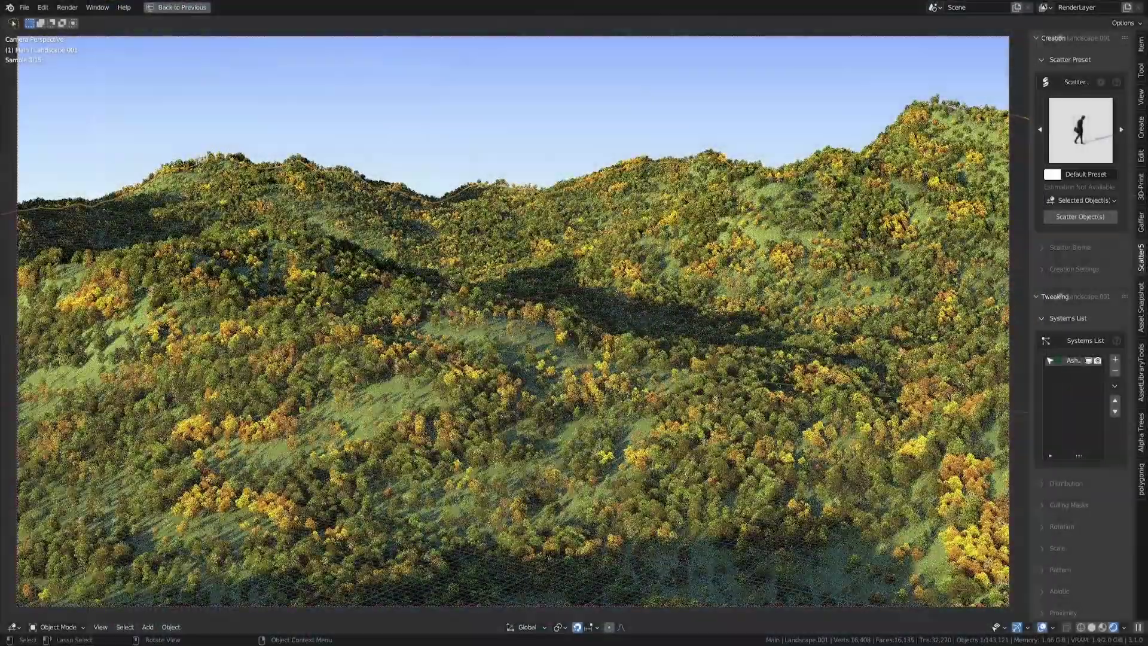
- Remove the listed tree scatter systems from the landscape in Scatter5, one after another
click(1115, 372)
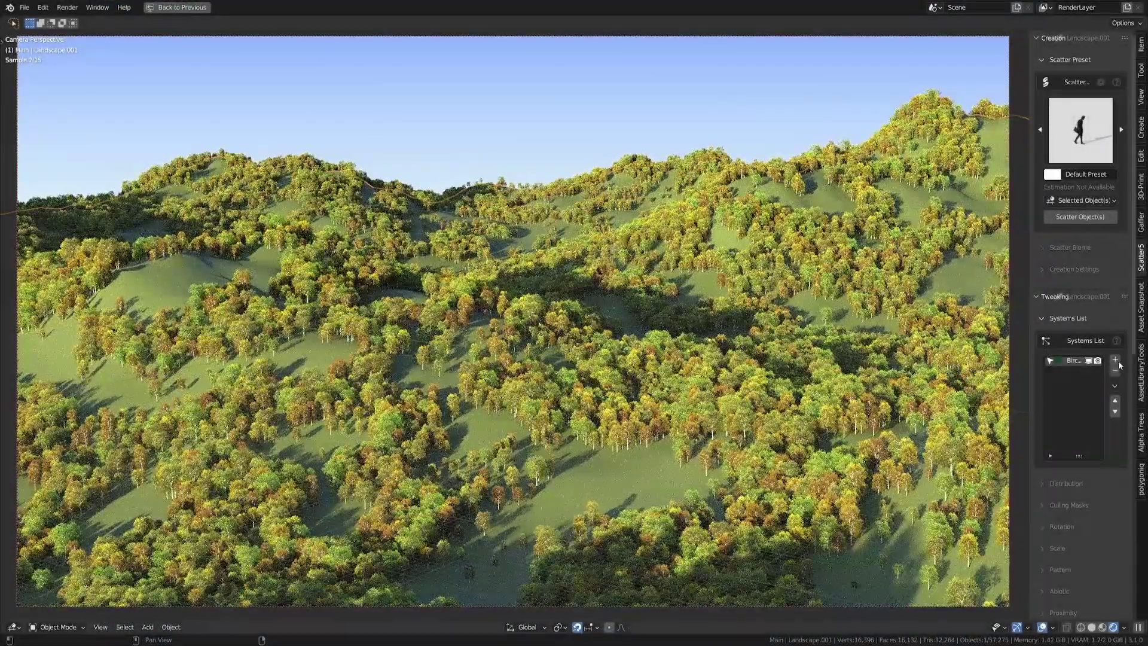
click(1115, 371)
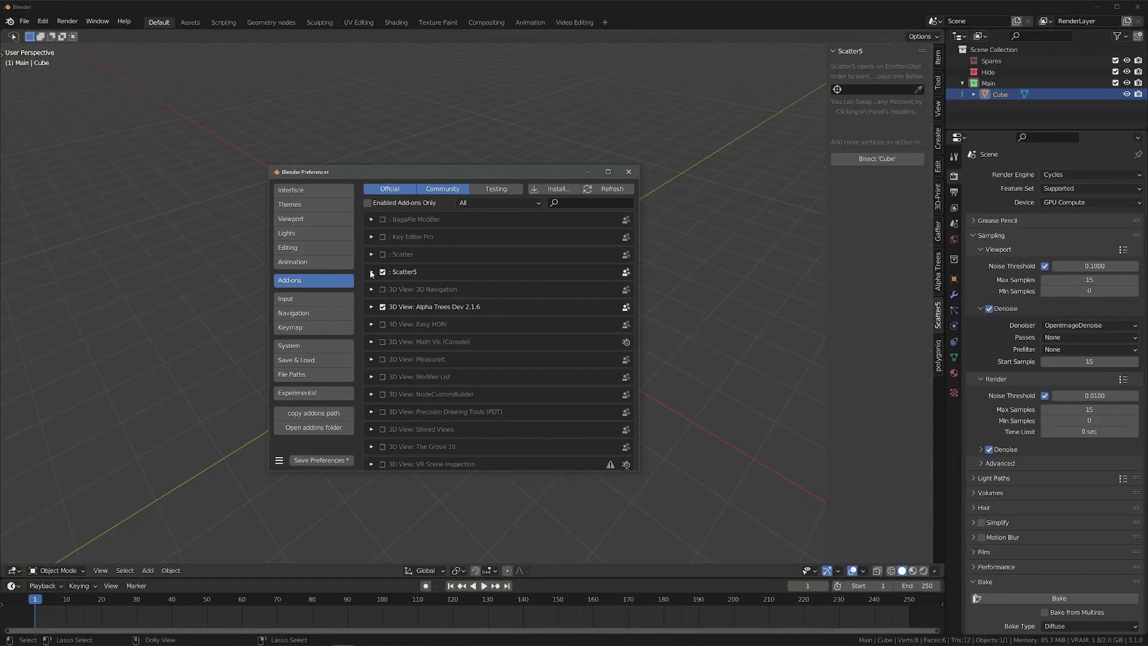
- Expand the Scatter5 add-on preferences and open its biomes library
click(371, 273)
click(470, 382)
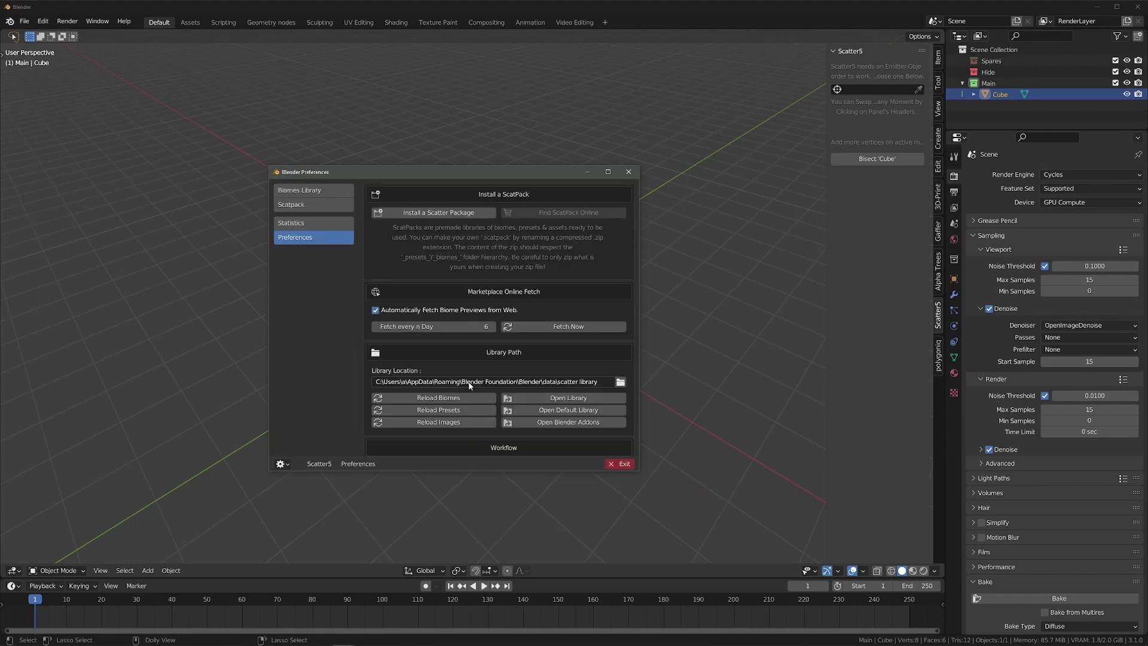
click(323, 190)
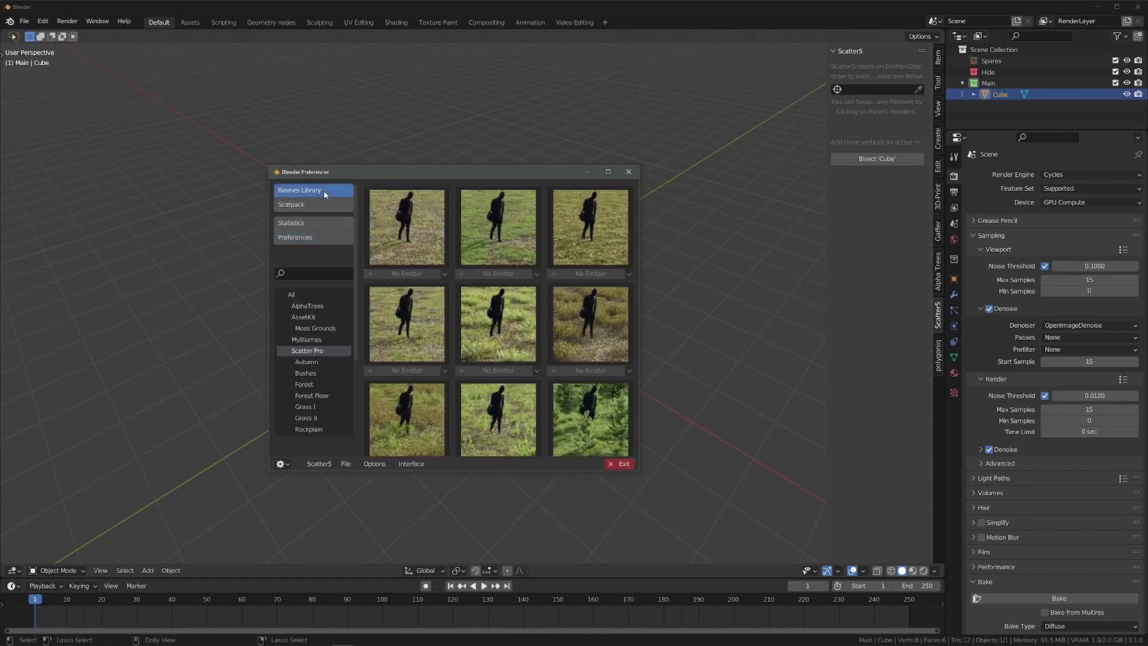
- Install alphatrees_scatter5_library.scatpack from the Alpha Trees demo folder into the Scatter5 library
click(347, 465)
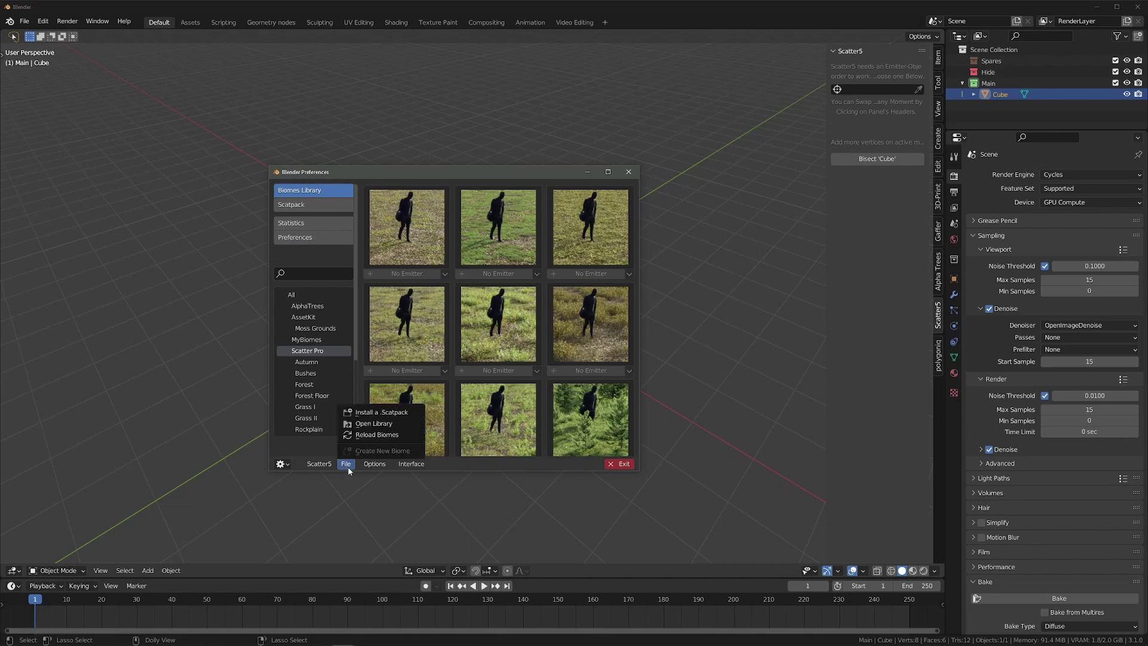
click(393, 412)
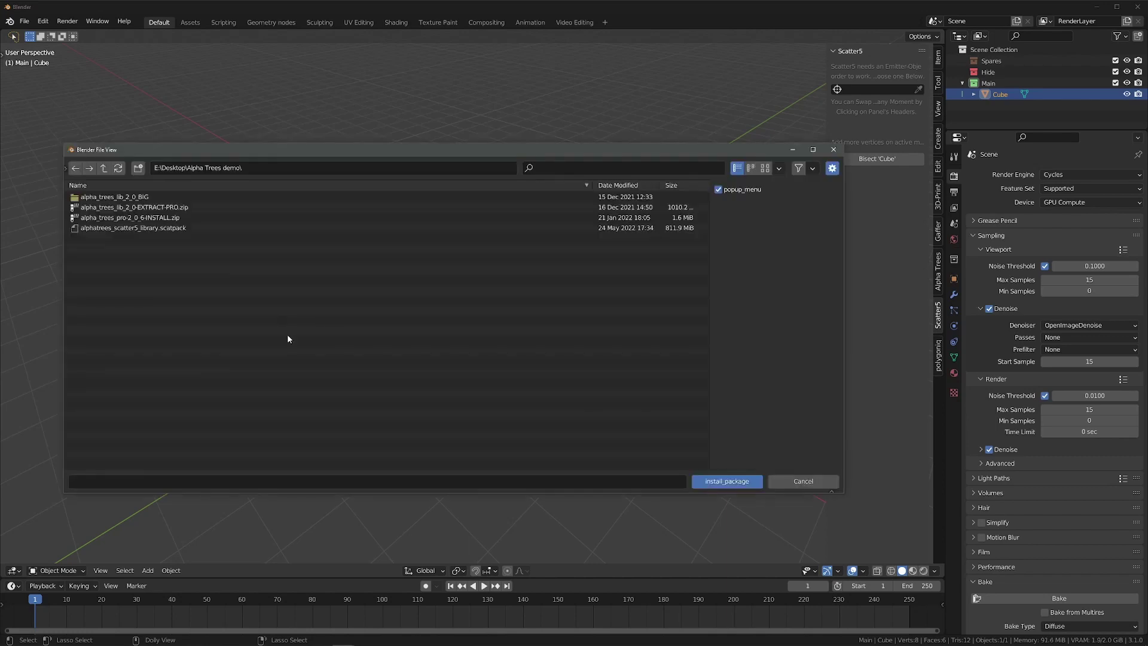
click(248, 228)
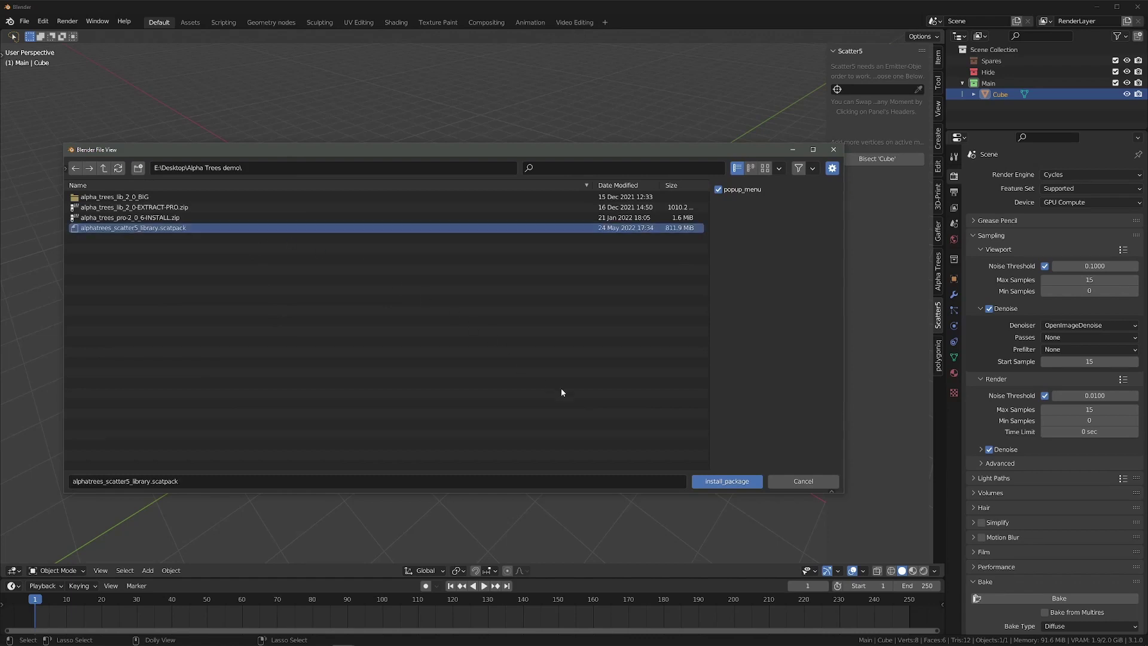
click(726, 481)
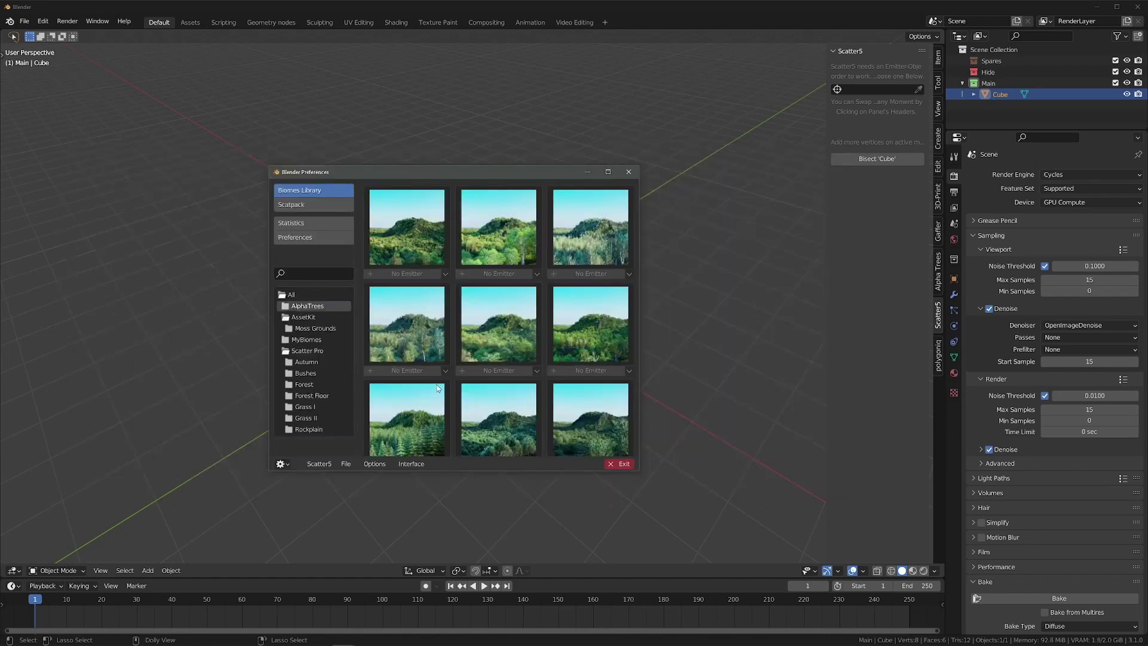
- Browse the AlphaTrees biomes in the Scatter5 library and scatter a fir forest biome on the landscape
scroll(478, 411, down, 3)
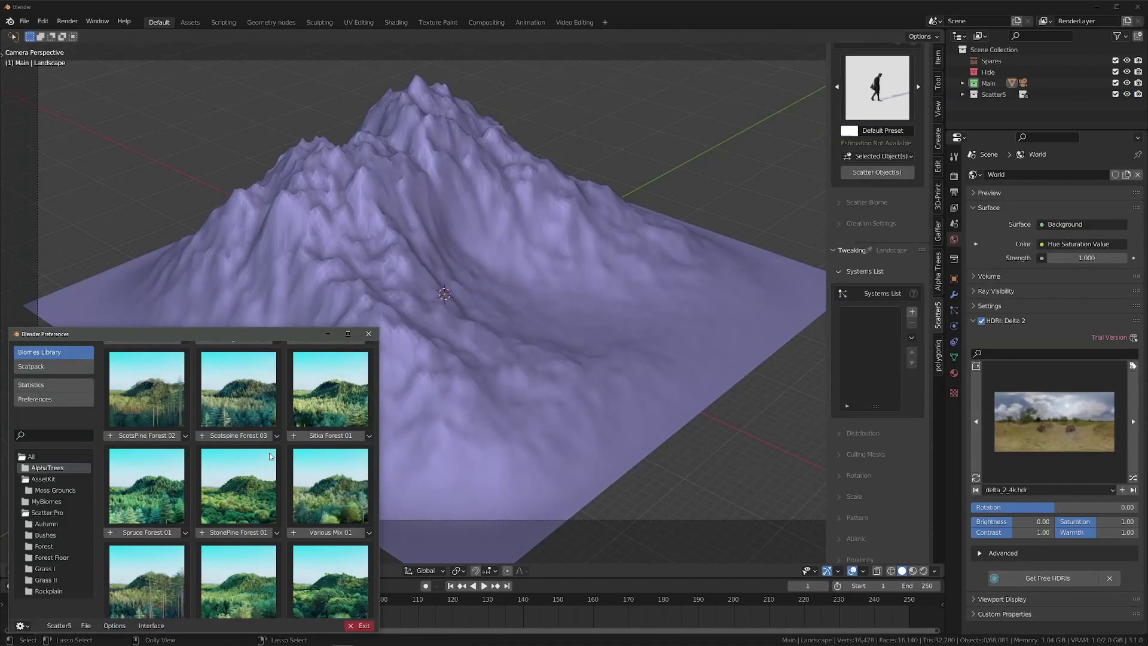
scroll(242, 486, up, 3)
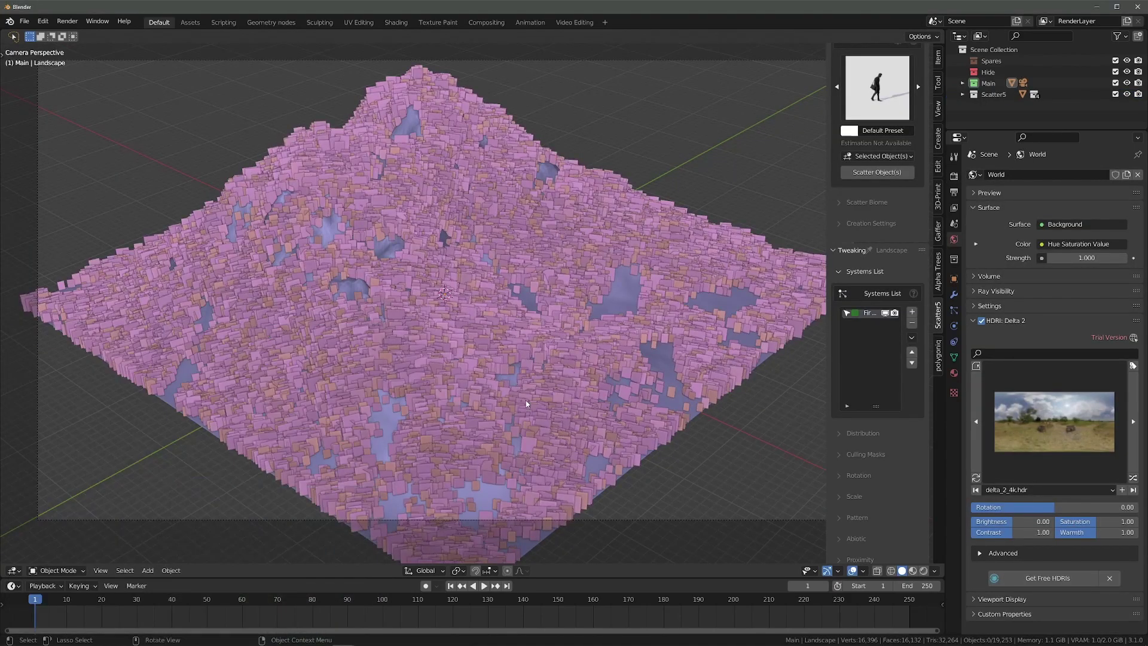
- Switch to rendered shading, then give the landscape material a new base color and lower its roughness
key(z)
click(661, 458)
click(955, 372)
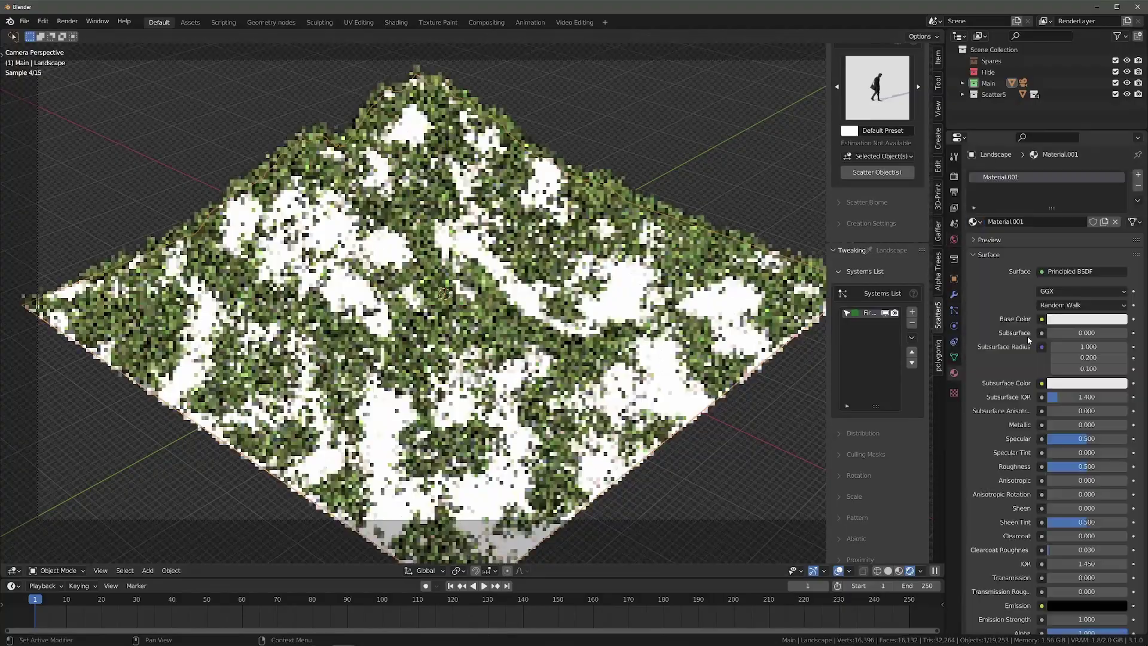
click(1086, 318)
click(1050, 235)
click(1098, 206)
drag(1081, 466, 1062, 466)
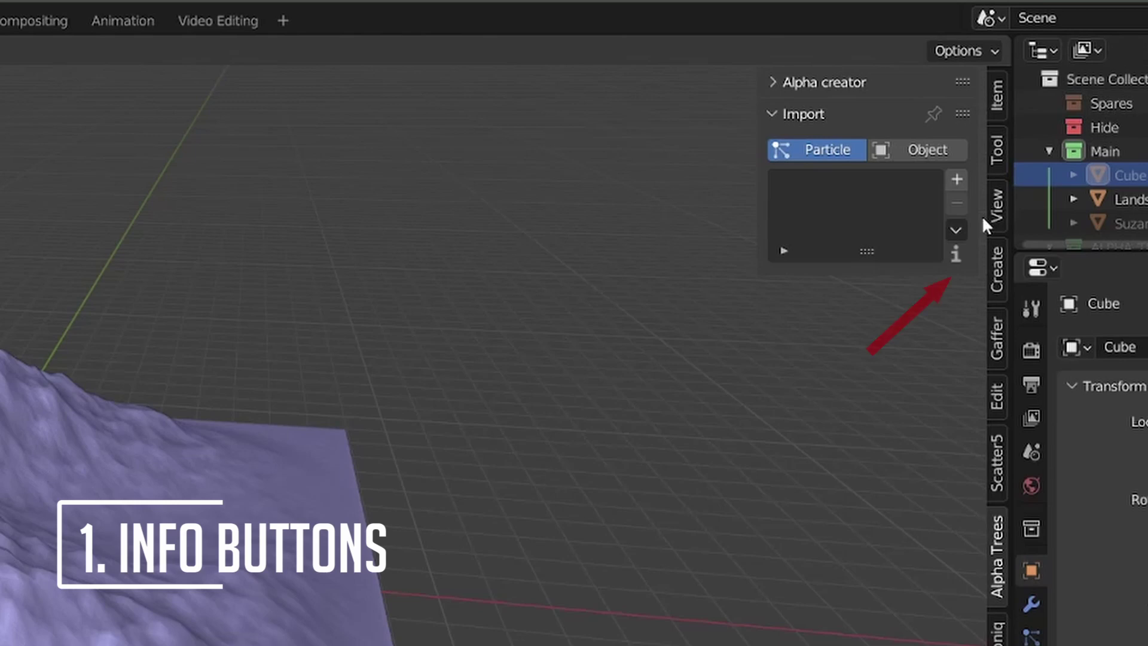
- View the Alpha Trees information about biomes and open its online documentation
click(956, 253)
drag(872, 321, 603, 324)
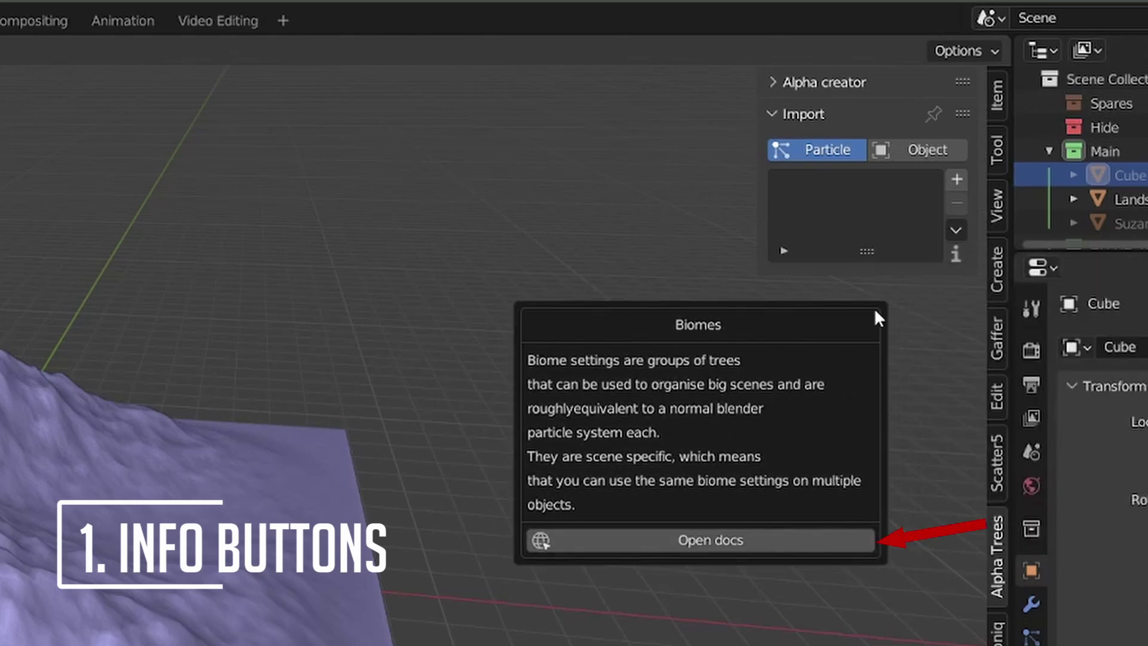
click(707, 539)
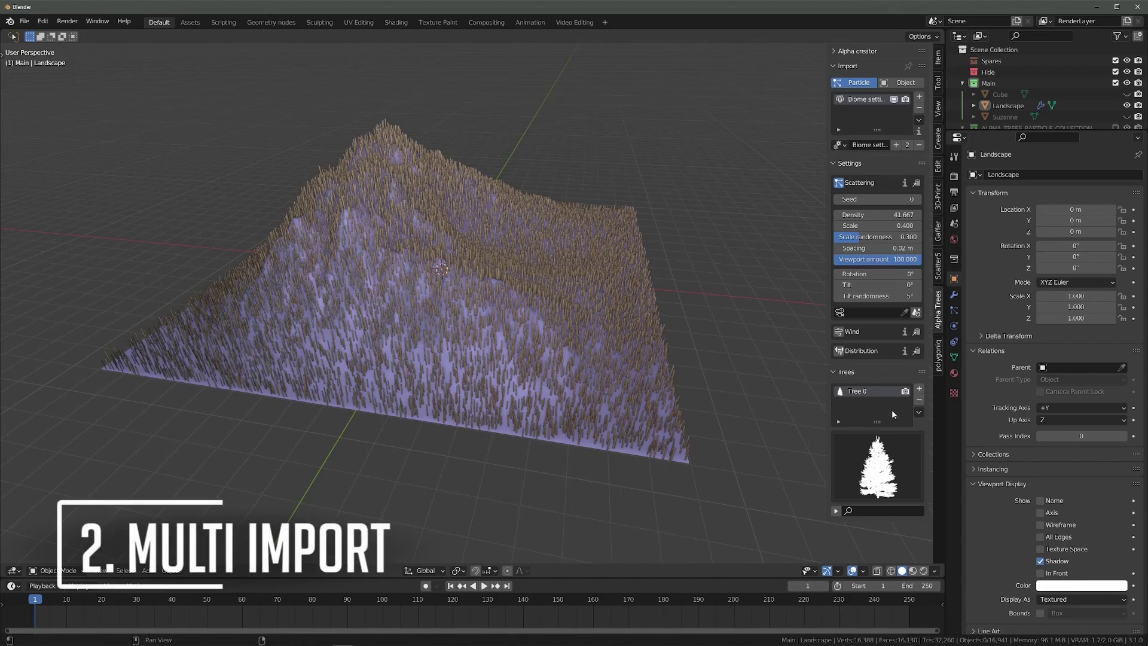
- Remove Tree 0 from the landscape's biome and multi-add Boxwood bush 1, 2, 3 and 4, found by searching for "bush"
click(919, 400)
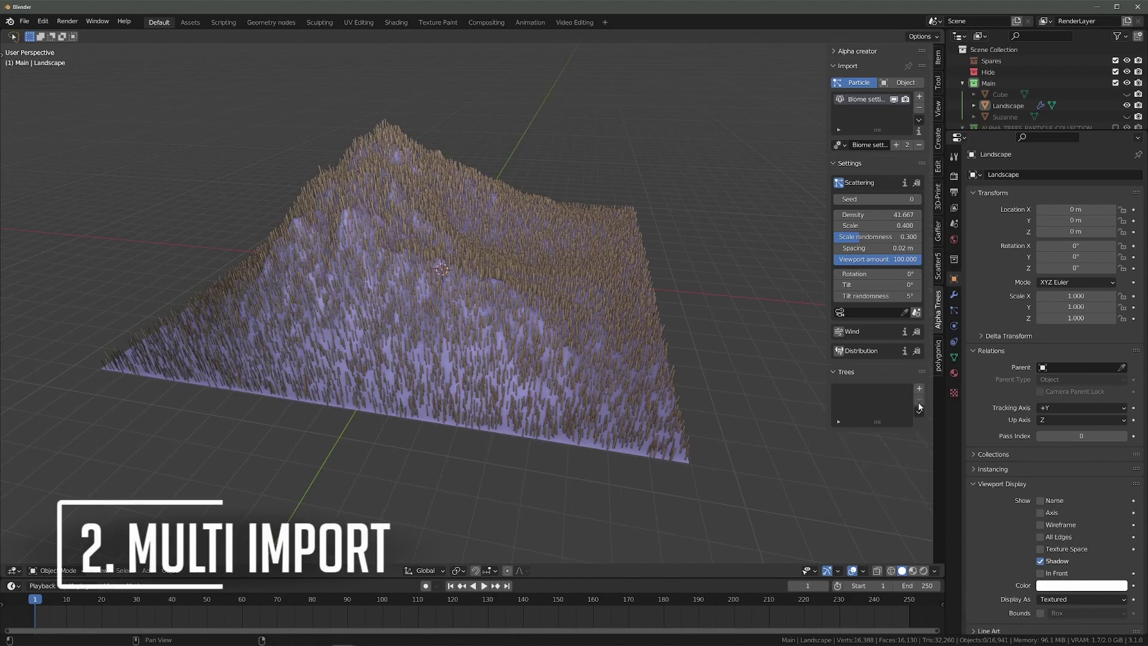
click(919, 412)
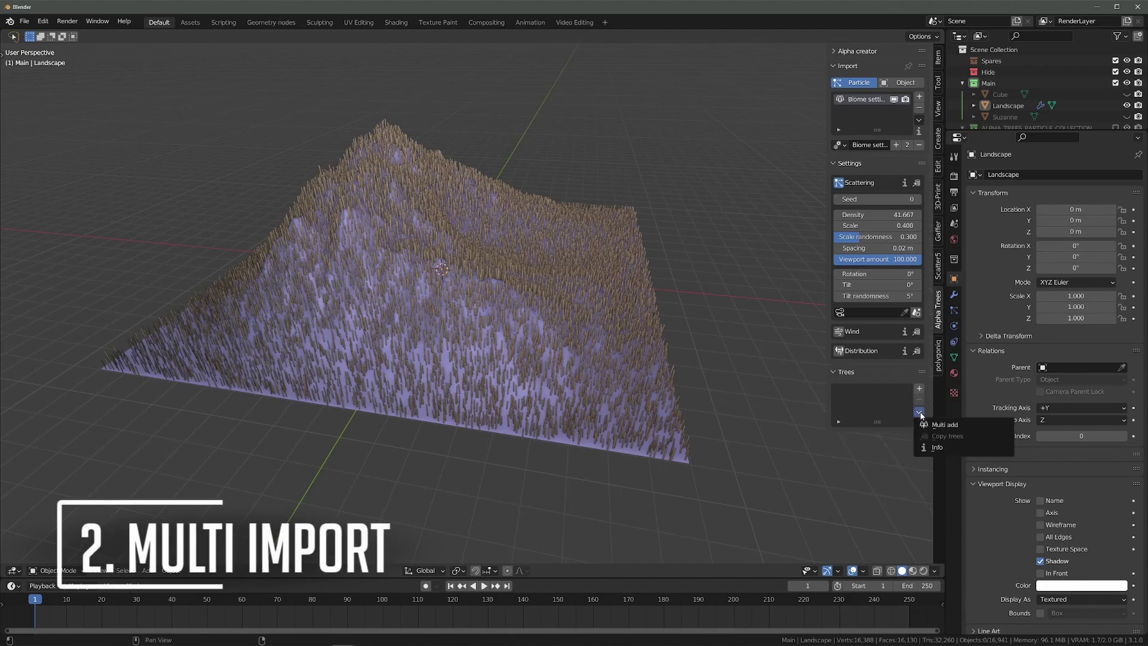
click(971, 430)
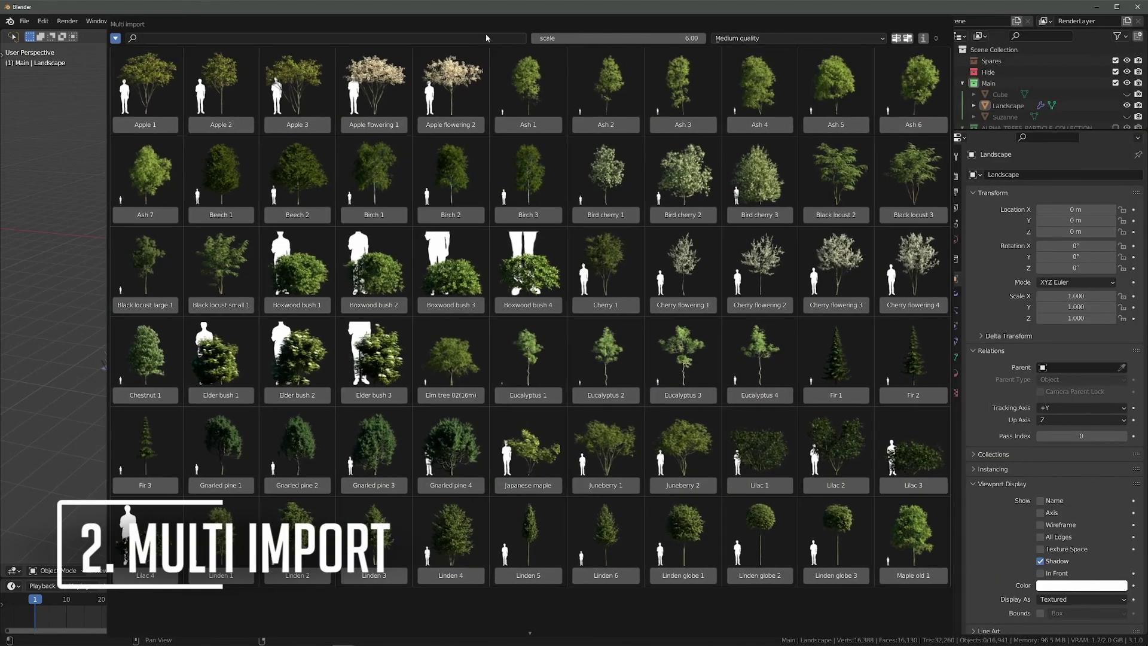
click(472, 37)
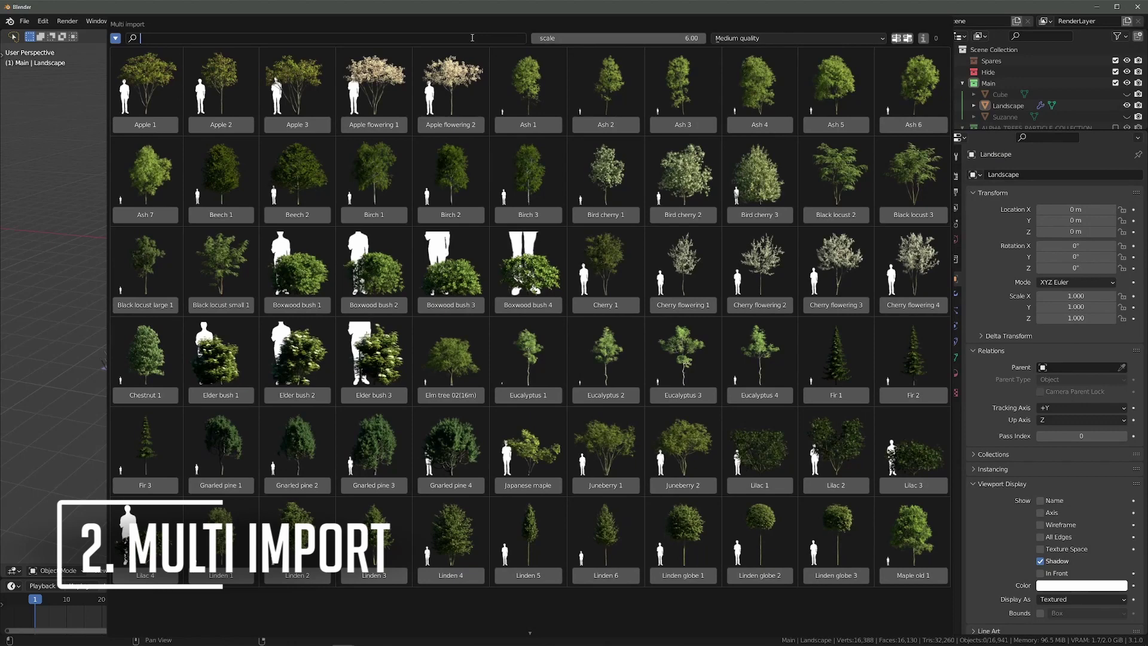
text(bush)
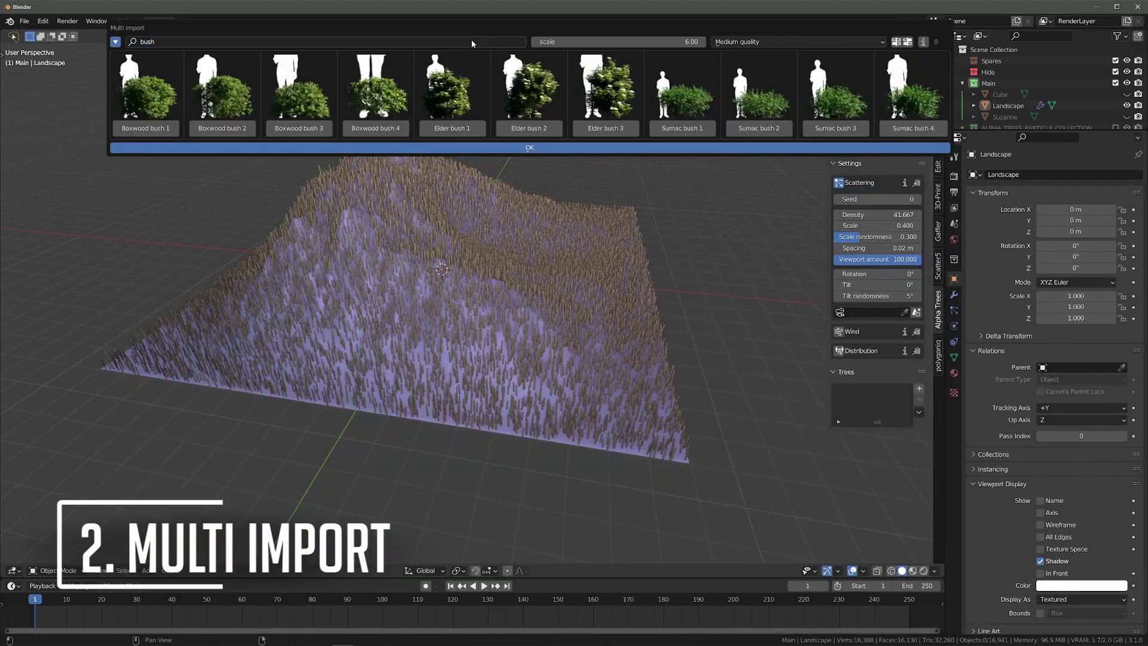
drag(272, 128, 376, 127)
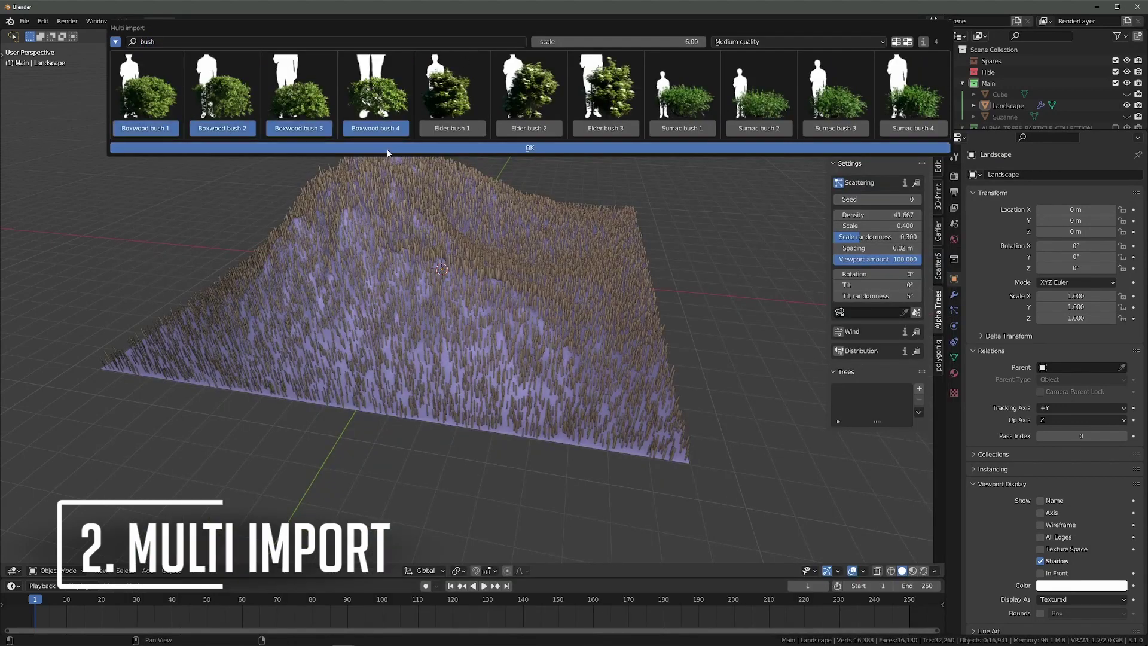
key(Return)
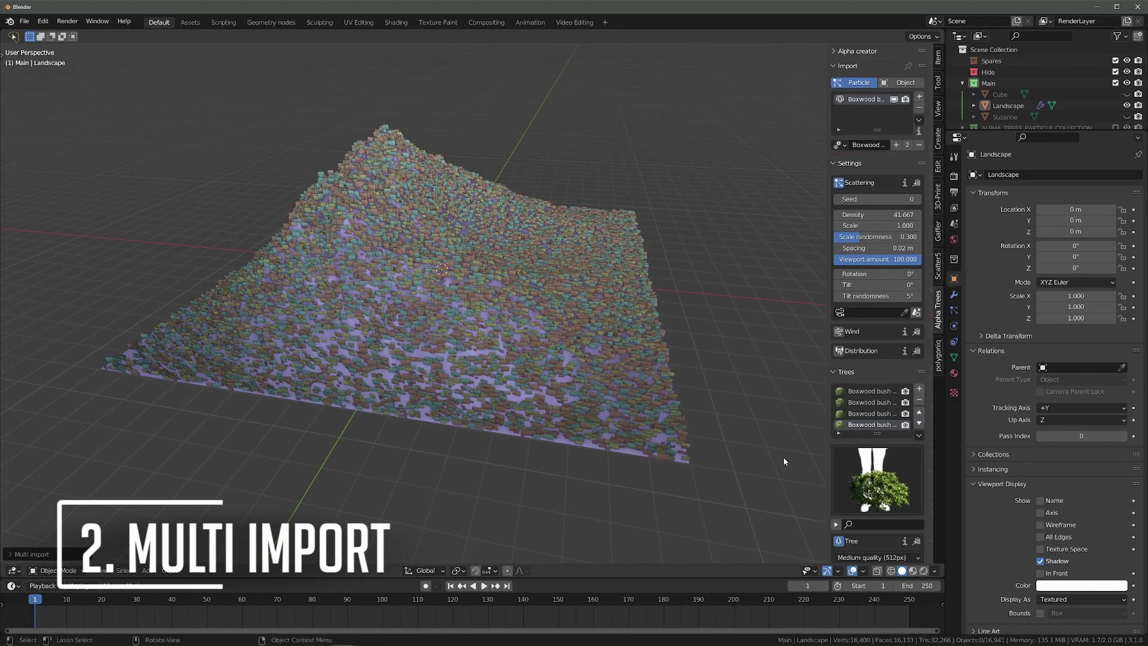
click(443, 334)
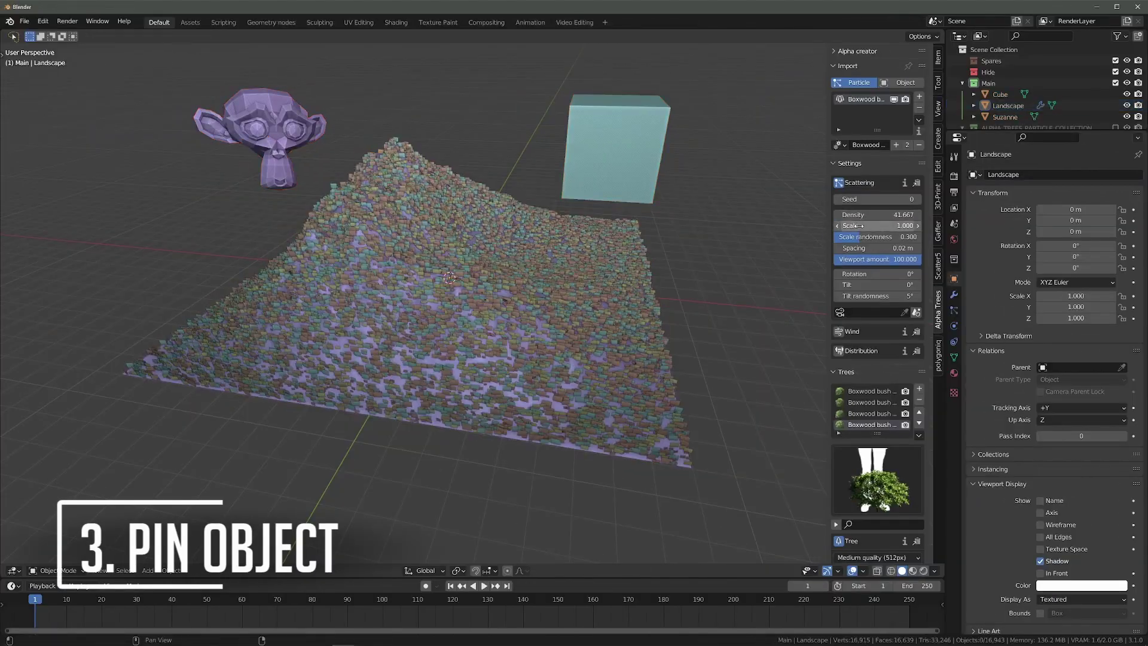
- Pin the landscape as the Alpha Trees object so its settings stay displayed, and select the cube
click(600, 183)
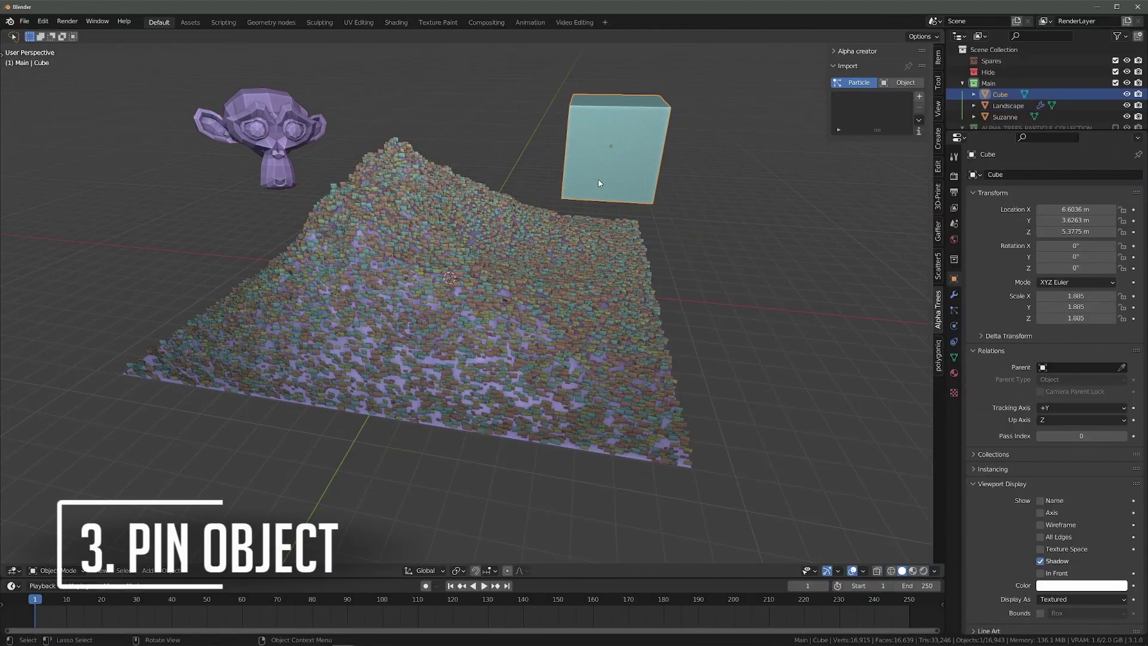
click(570, 287)
click(909, 65)
click(614, 166)
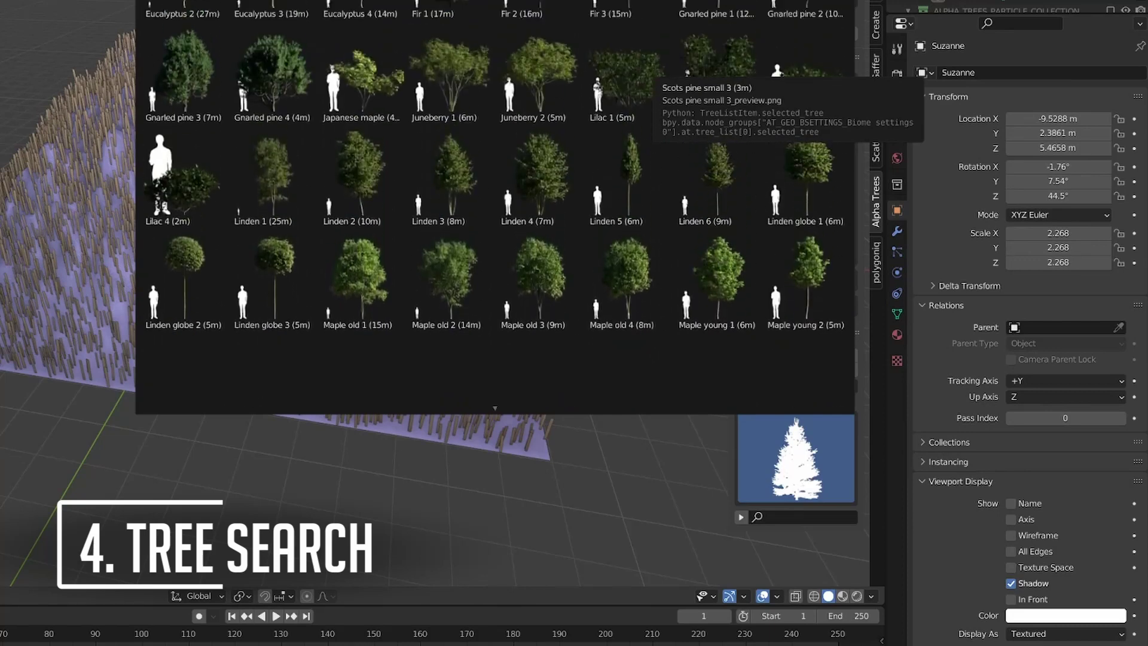
- Show the tree search filters and limit the list to the Deciduous type and Silver birch subtype
scroll(494, 207, up, 5)
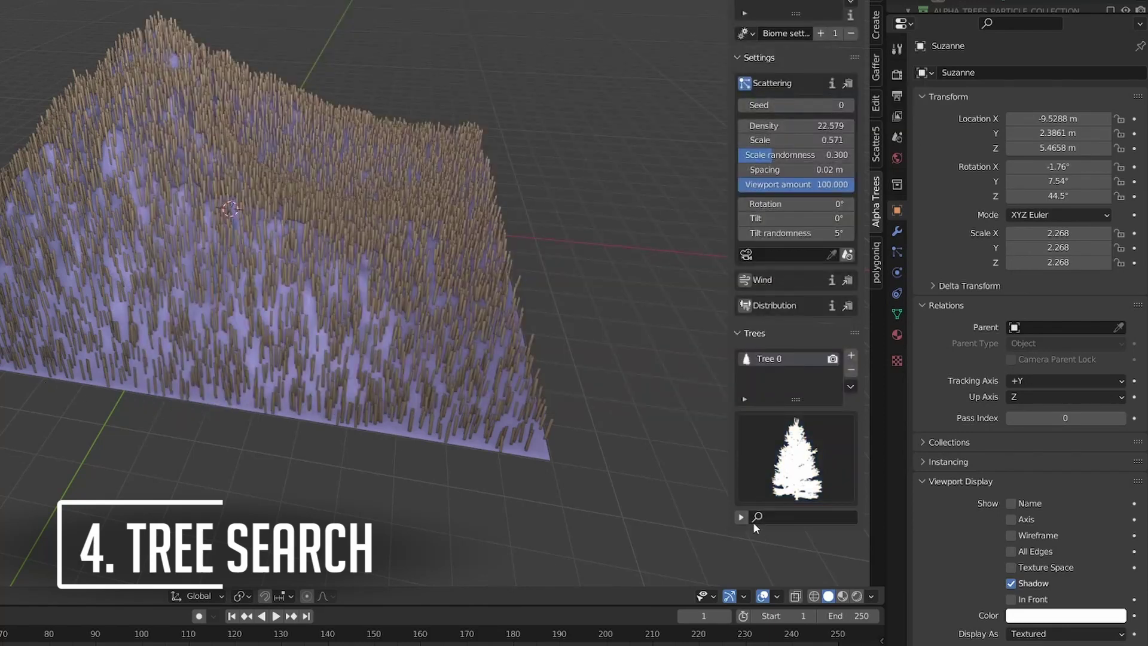
click(741, 517)
click(794, 532)
click(804, 604)
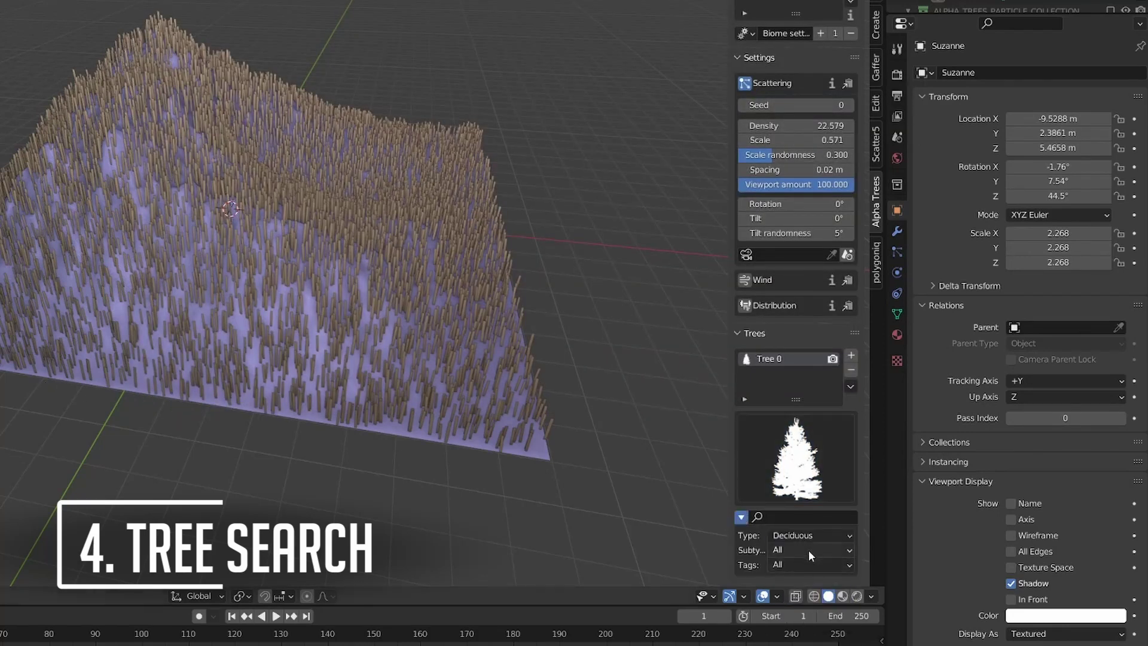
click(811, 548)
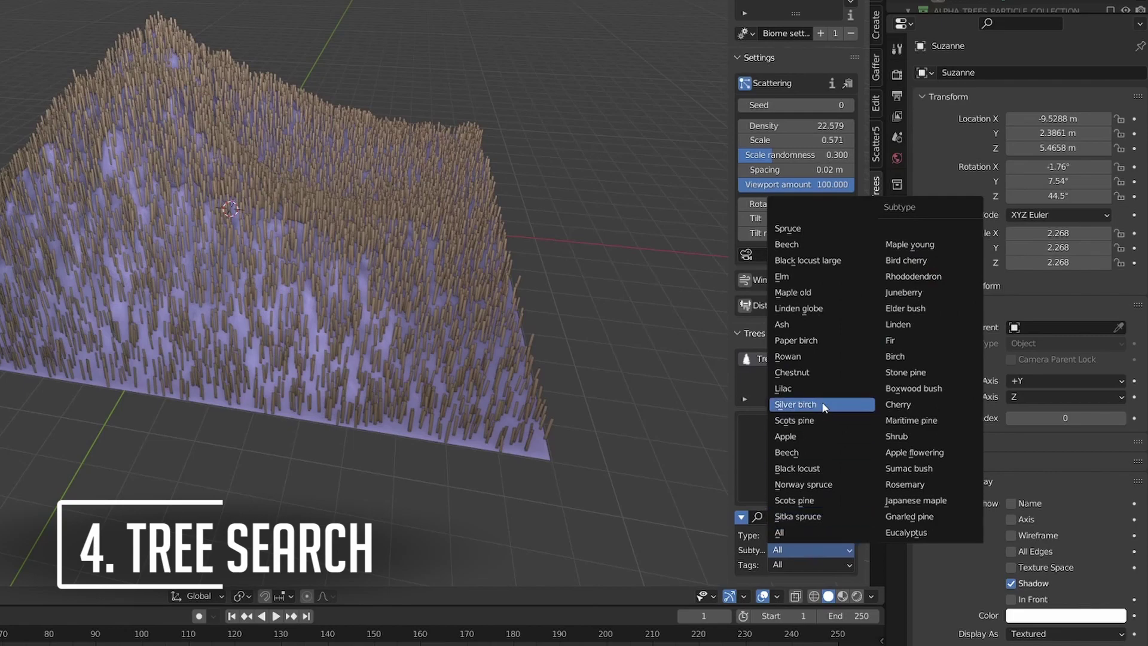
click(789, 405)
- Choose Silver birch 2 from the filtered tree list as the tree for the landscape's biome
click(768, 478)
click(757, 553)
click(777, 466)
click(514, 555)
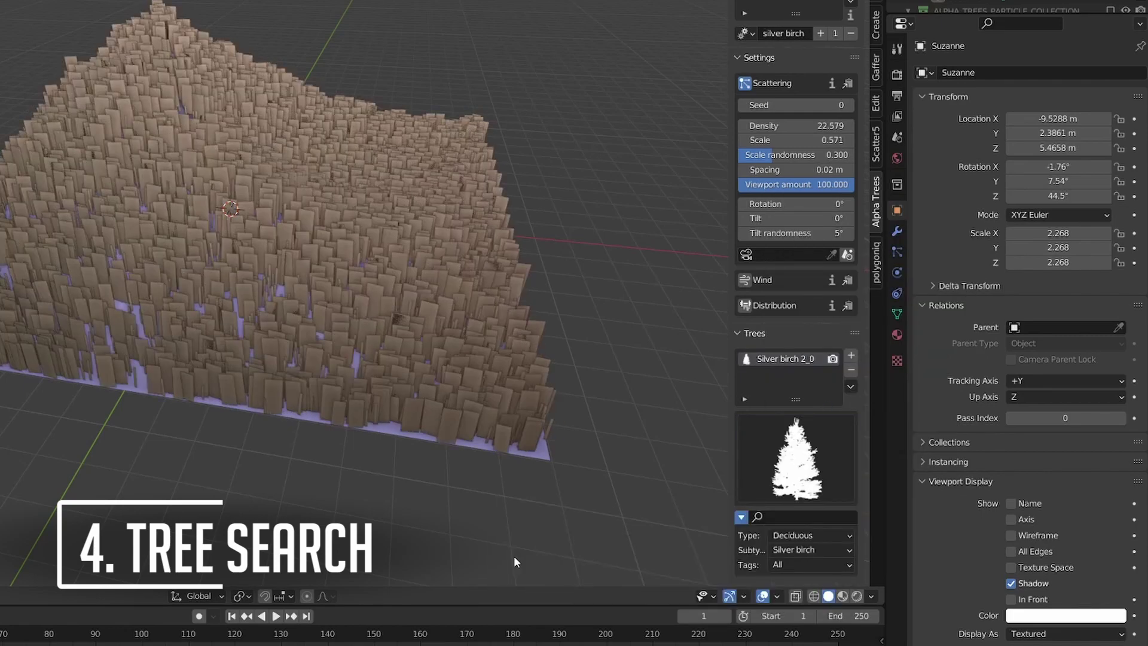
click(795, 506)
click(809, 516)
click(795, 457)
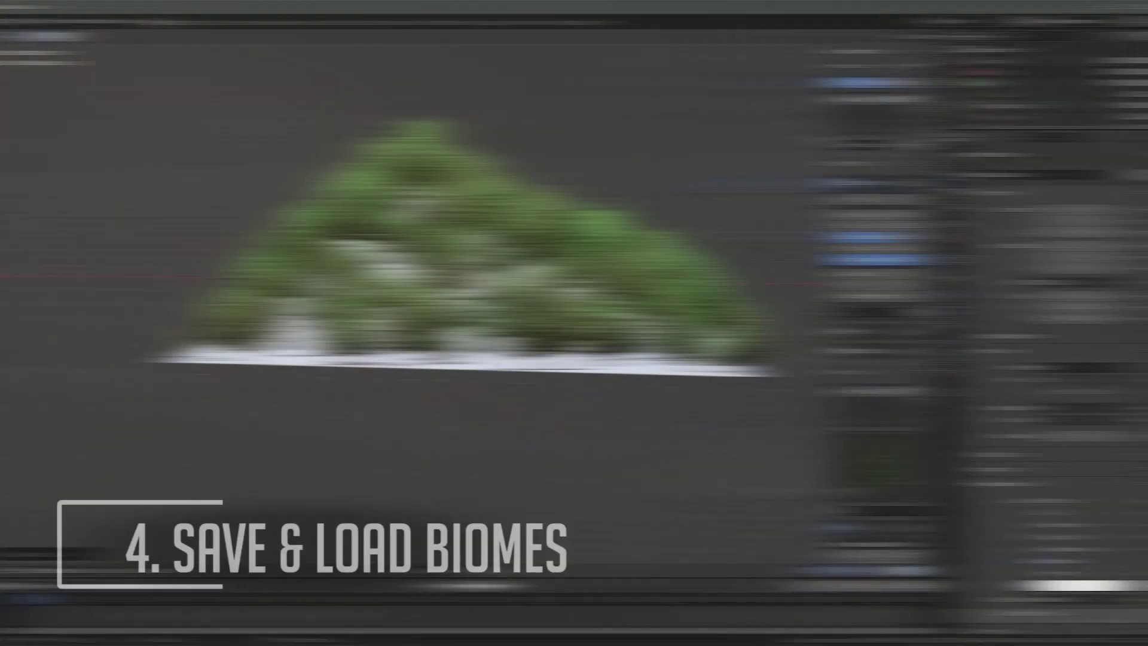
- Save the Spruce biome settings as "My amazing biome" and remove them from the landscape's biome
click(920, 120)
click(956, 133)
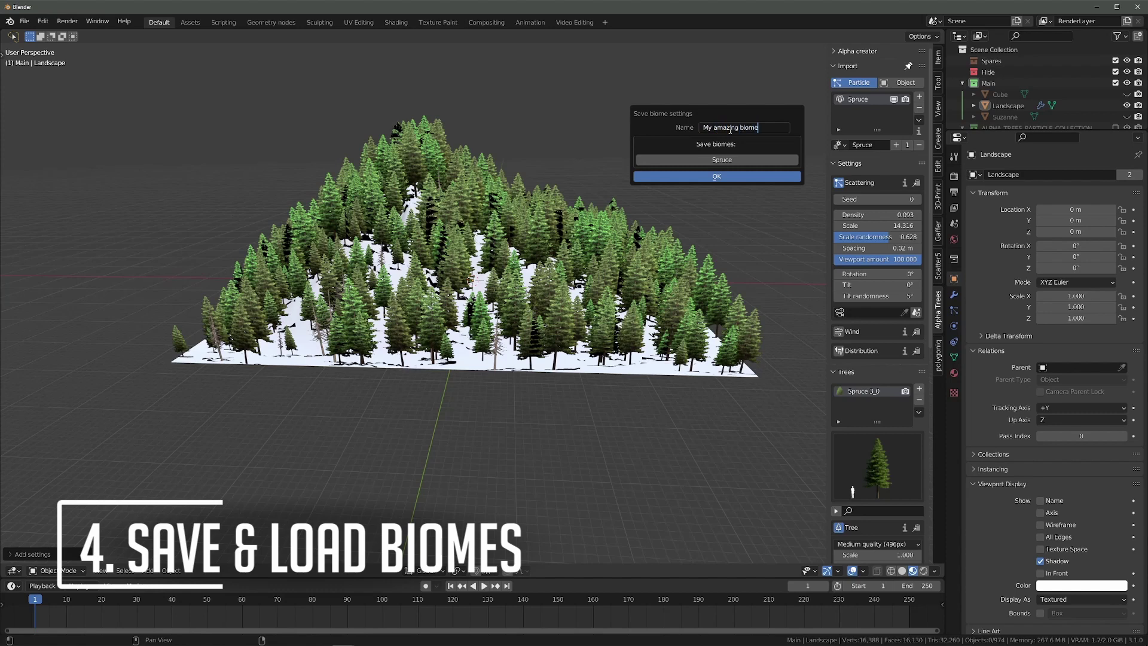
click(729, 176)
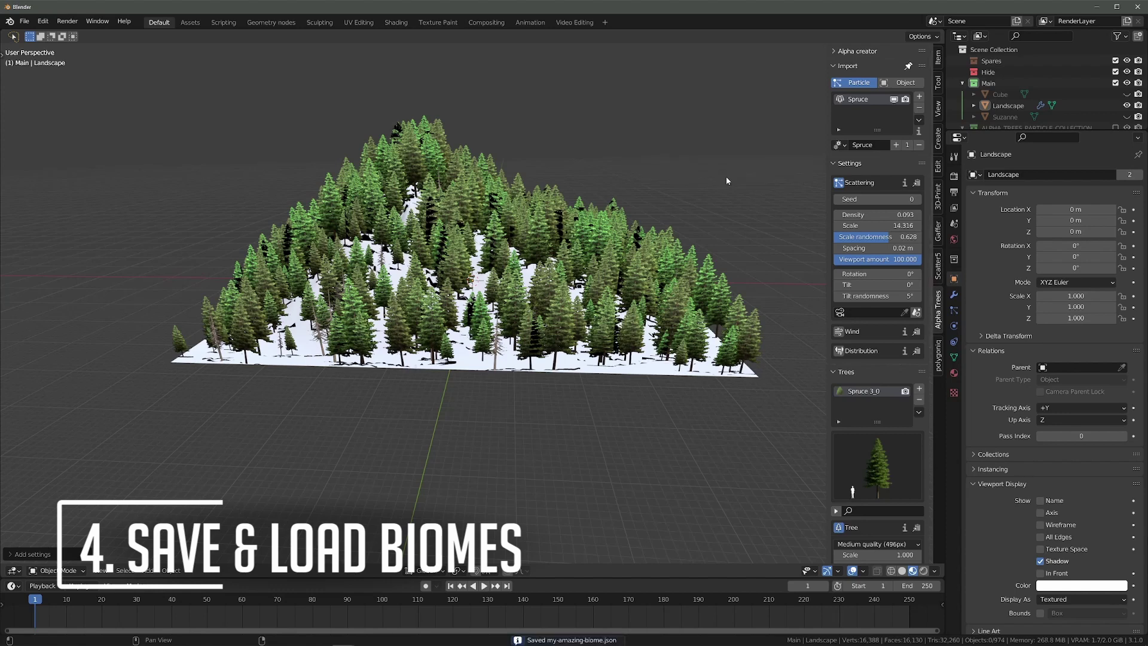
click(919, 144)
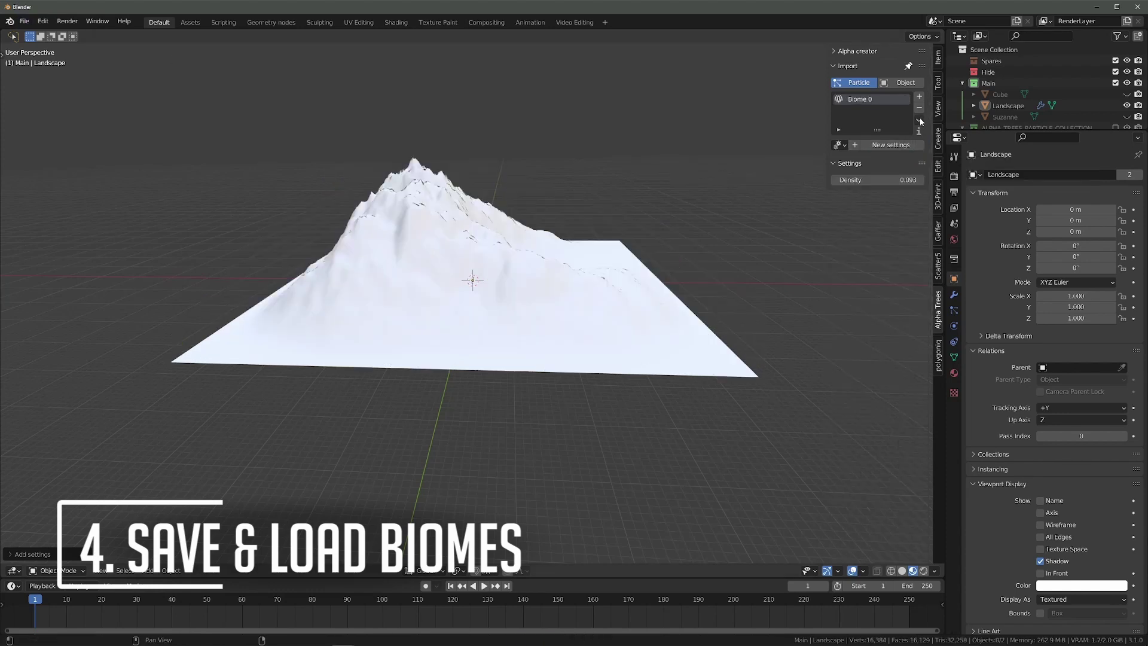
- Load previously saved biome settings onto the bare landscape
click(919, 120)
click(956, 144)
click(696, 177)
click(690, 195)
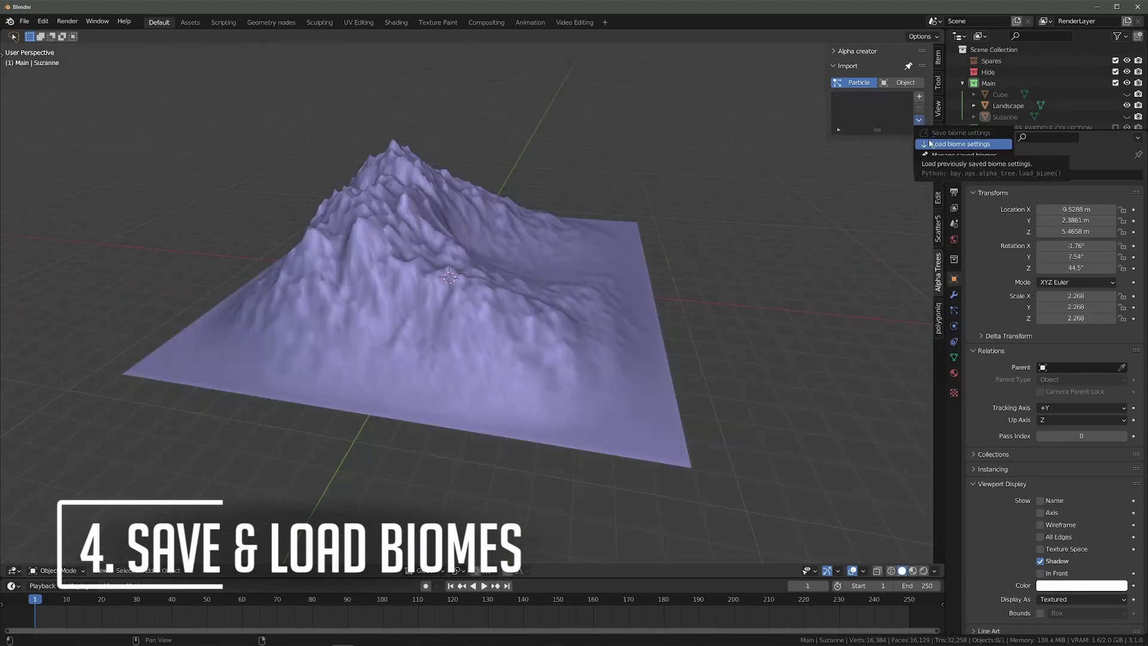
- Load a saved biome with ash, birch, bird cherry, boxwood and rhododendron layers onto the pinned landscape
click(957, 145)
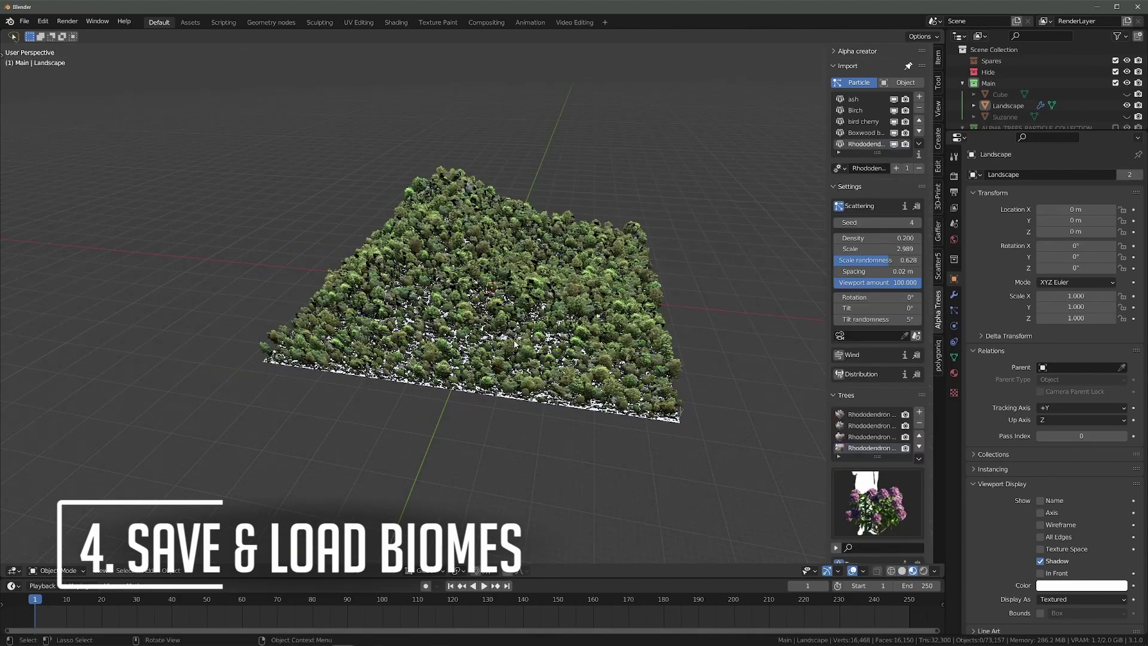
scroll(522, 348, up, 4)
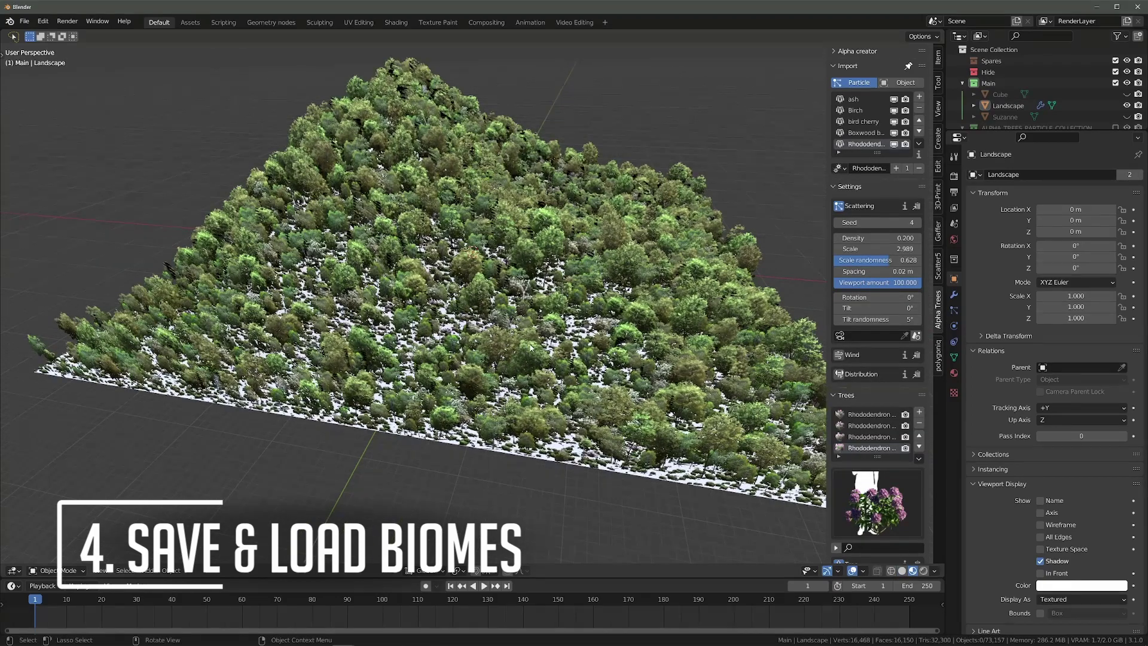
middle_drag(531, 347, 539, 324)
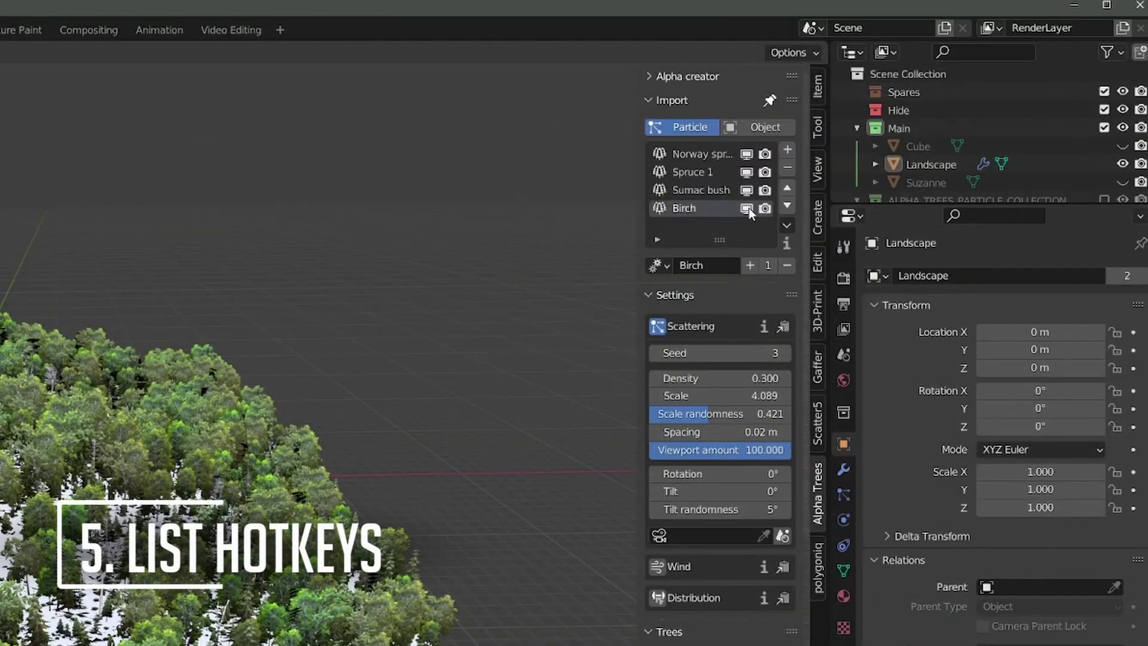
- Isolate the Birch, Sumac bush and Norway spruce biomes one at a time in the viewport
ctrl+click(746, 208)
ctrl+click(746, 208)
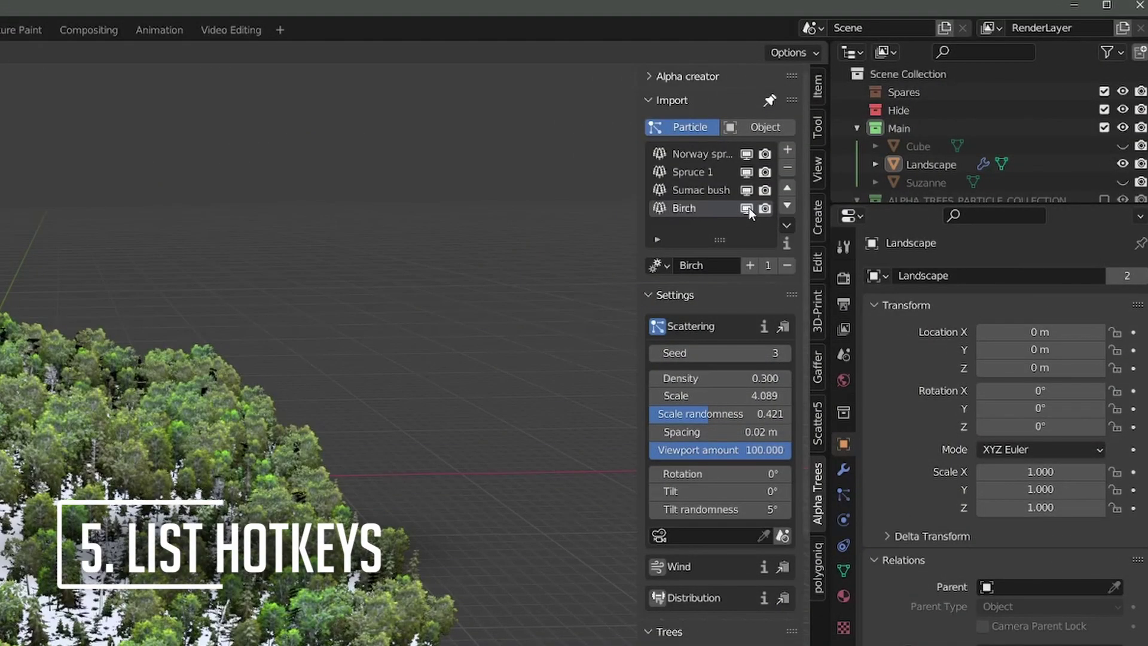
ctrl+click(745, 191)
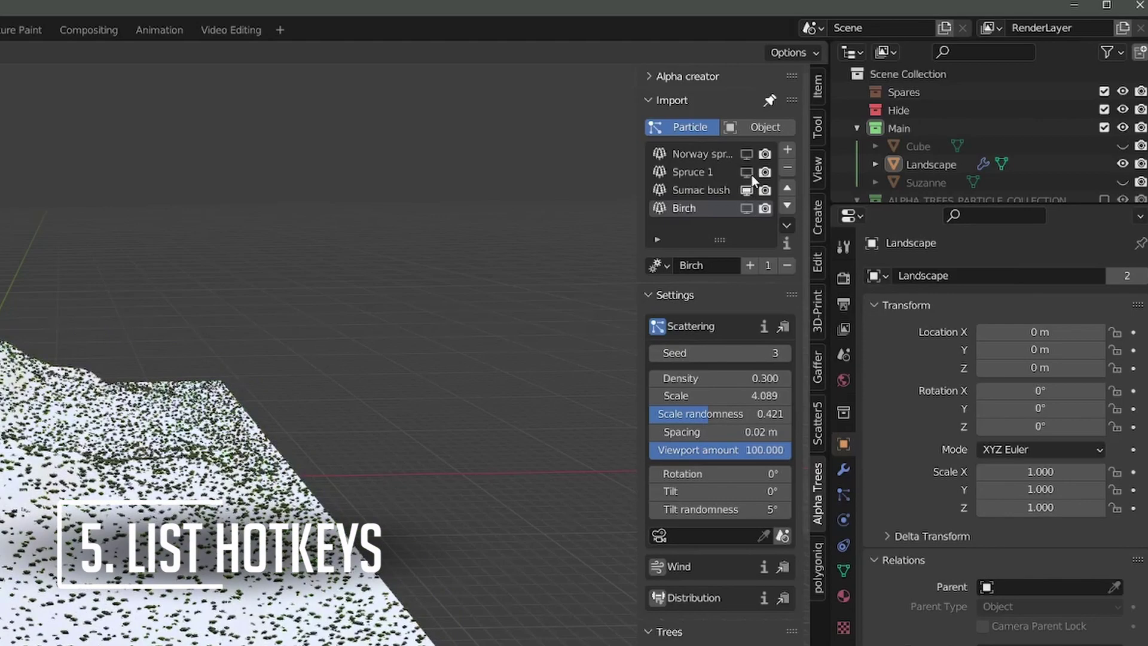
alt+click(747, 155)
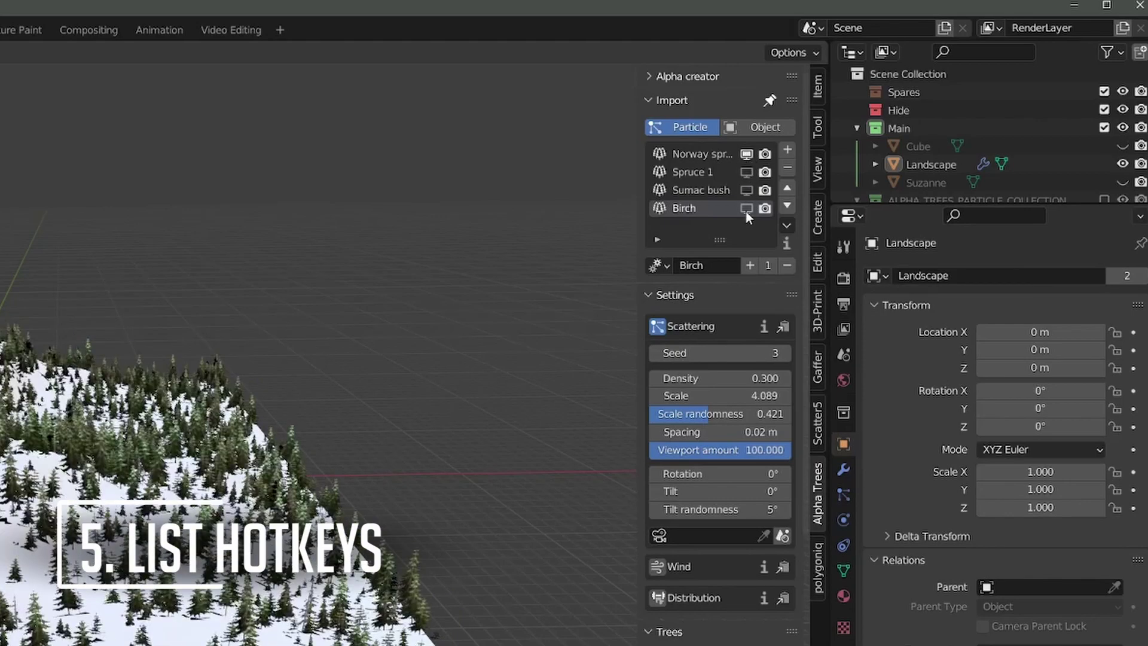
- Toggle the viewport display of several biomes at once from the Birch and Sumac bush entries and show all biomes again
alt+click(745, 209)
shift+click(749, 192)
shift+click(749, 192)
alt+click(748, 191)
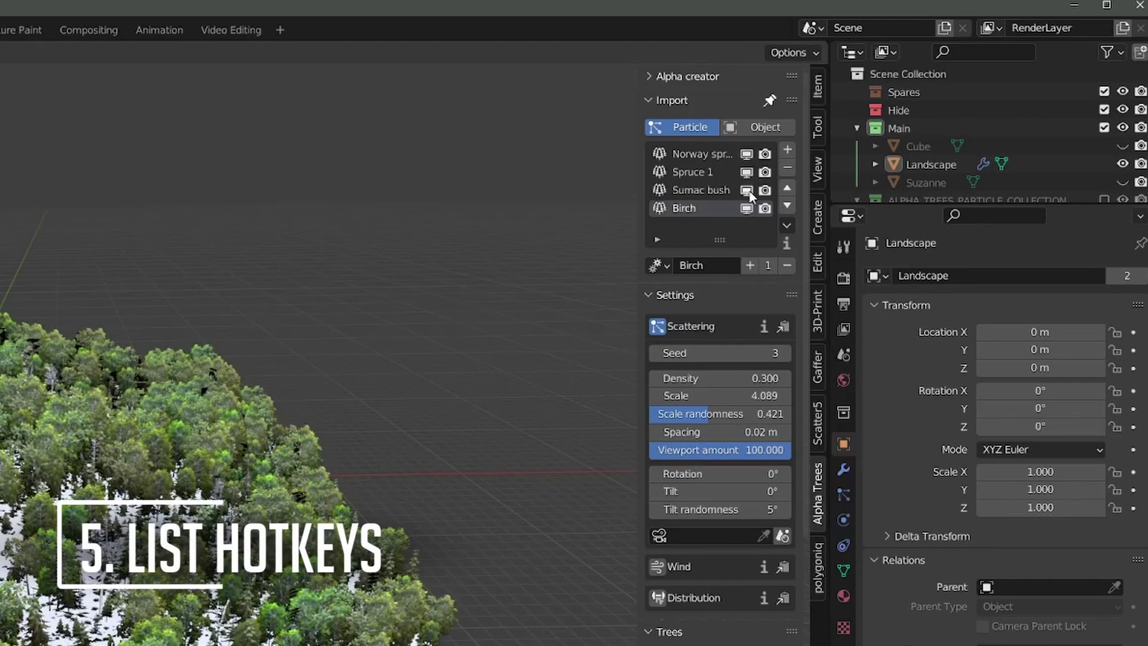
click(751, 176)
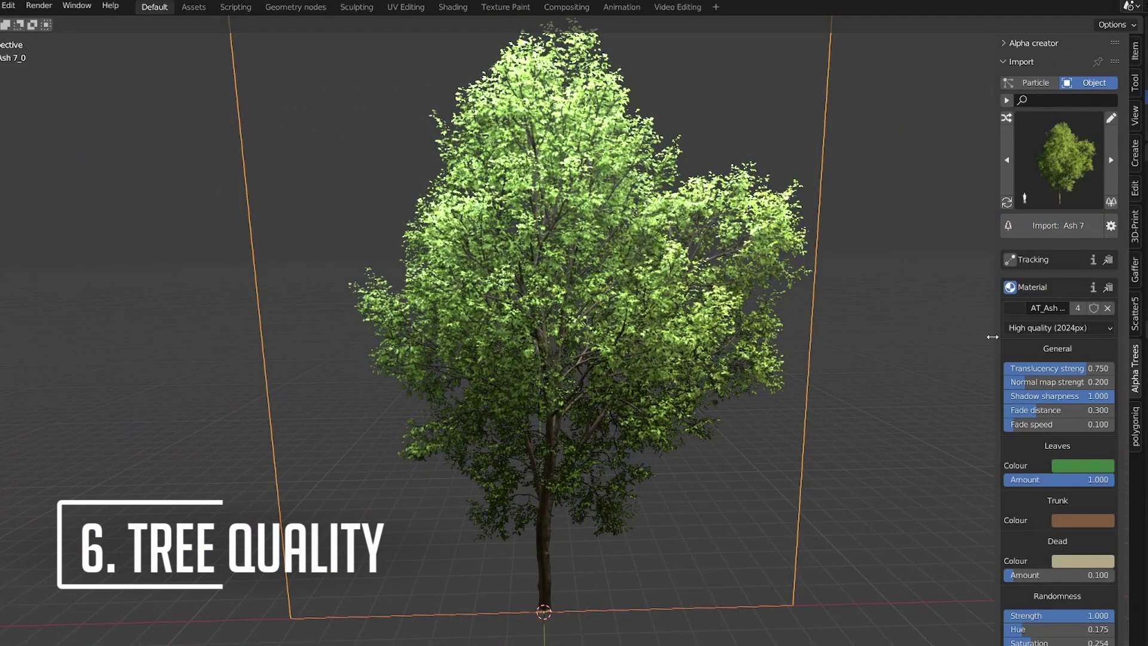
- Cycle the Ash 7 material quality through Medium (506px) and Low (253px) and back to High (2024px)
click(1038, 329)
click(1040, 358)
click(1040, 330)
click(1040, 375)
click(1051, 329)
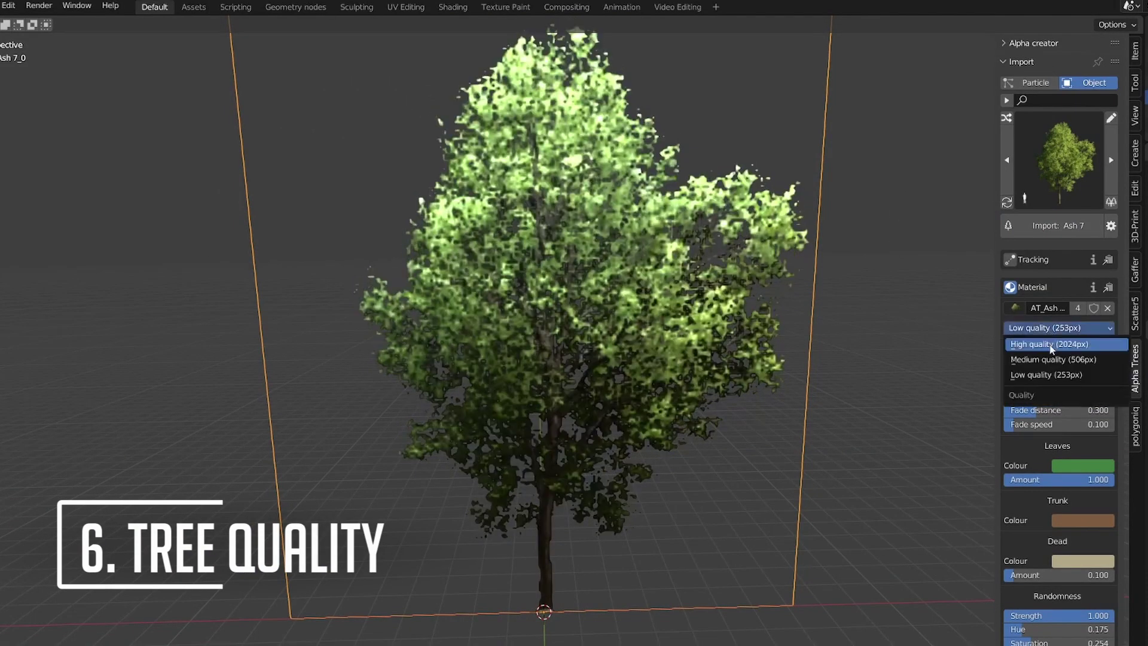
click(1051, 345)
- Compare Medium (506px), Low (253px) and High (2024px) quality on the ash tree's leaves up close
scroll(708, 256, up, 6)
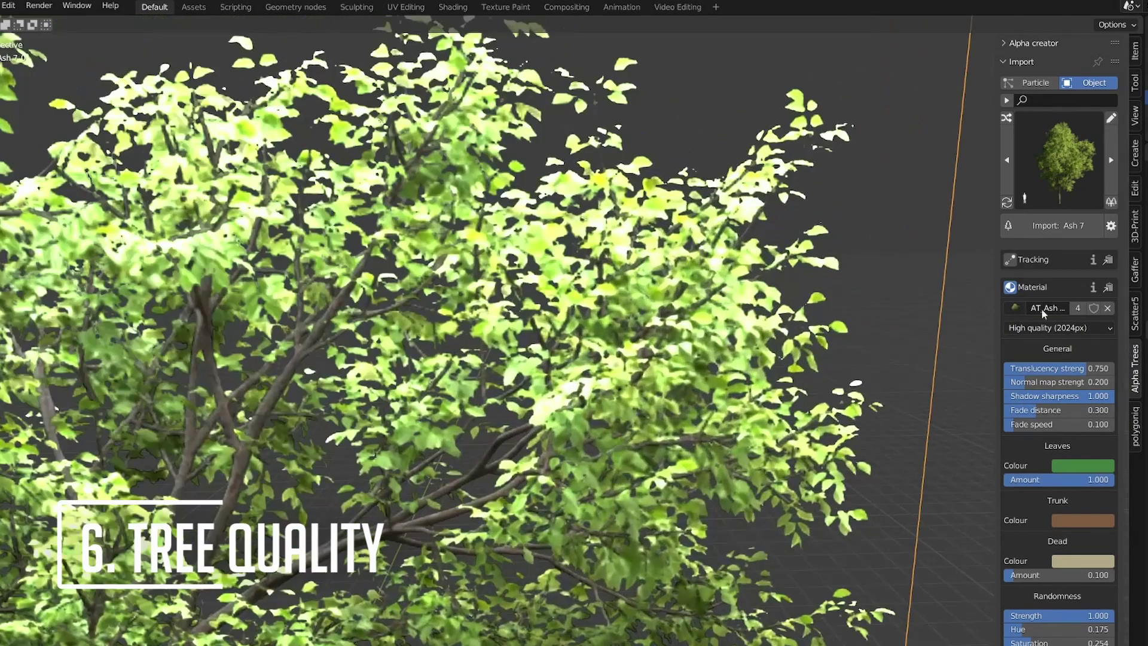
click(1043, 328)
click(1051, 357)
click(1051, 329)
click(1041, 375)
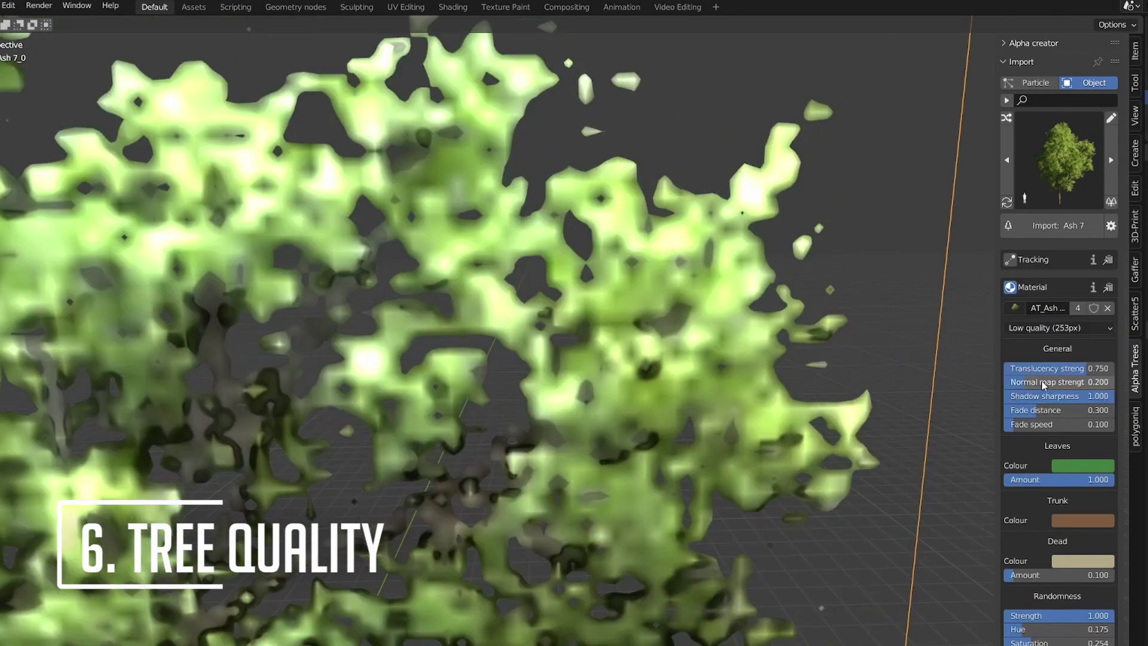
click(1043, 328)
click(1051, 345)
- Try Medium (506px) and Low (253px) quality with the ash tree viewed from far away, and restore High quality (2024px)
scroll(446, 362, down, 8)
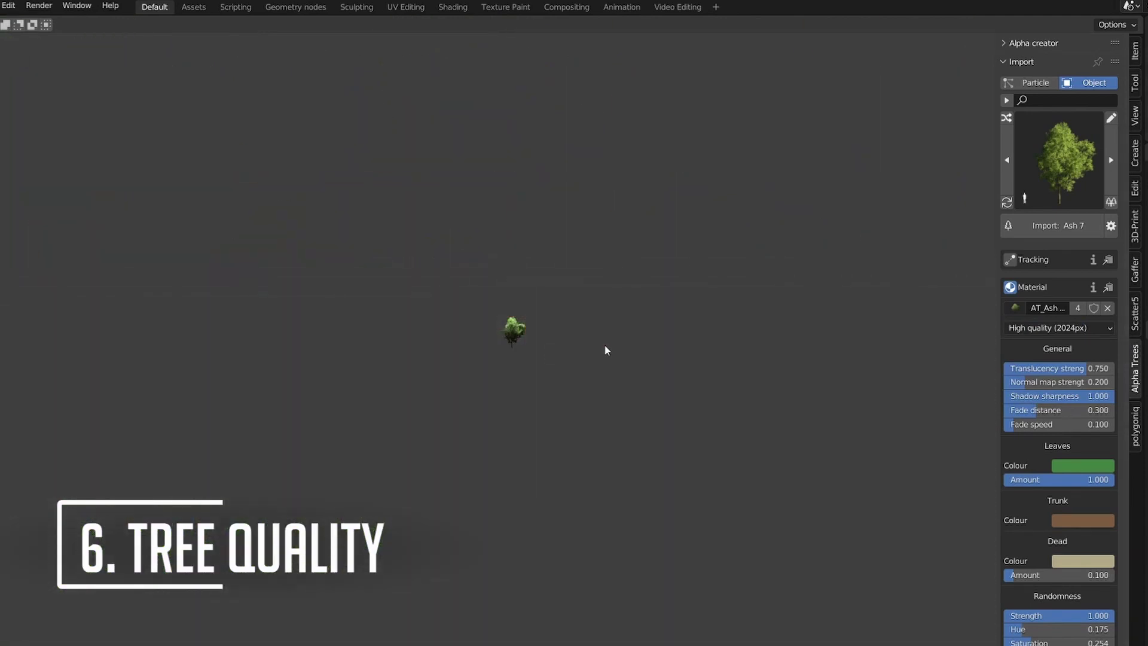
click(1065, 329)
click(1050, 358)
click(1043, 328)
click(1041, 375)
scroll(509, 348, up, 17)
scroll(509, 348, down, 2)
click(1065, 329)
click(1066, 343)
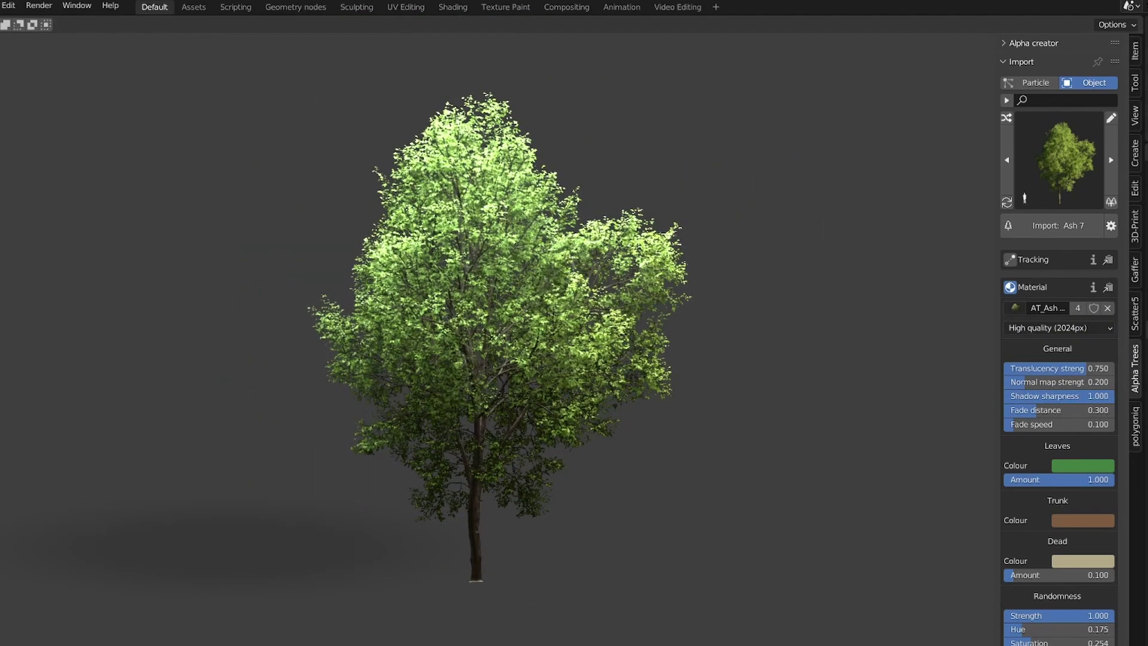